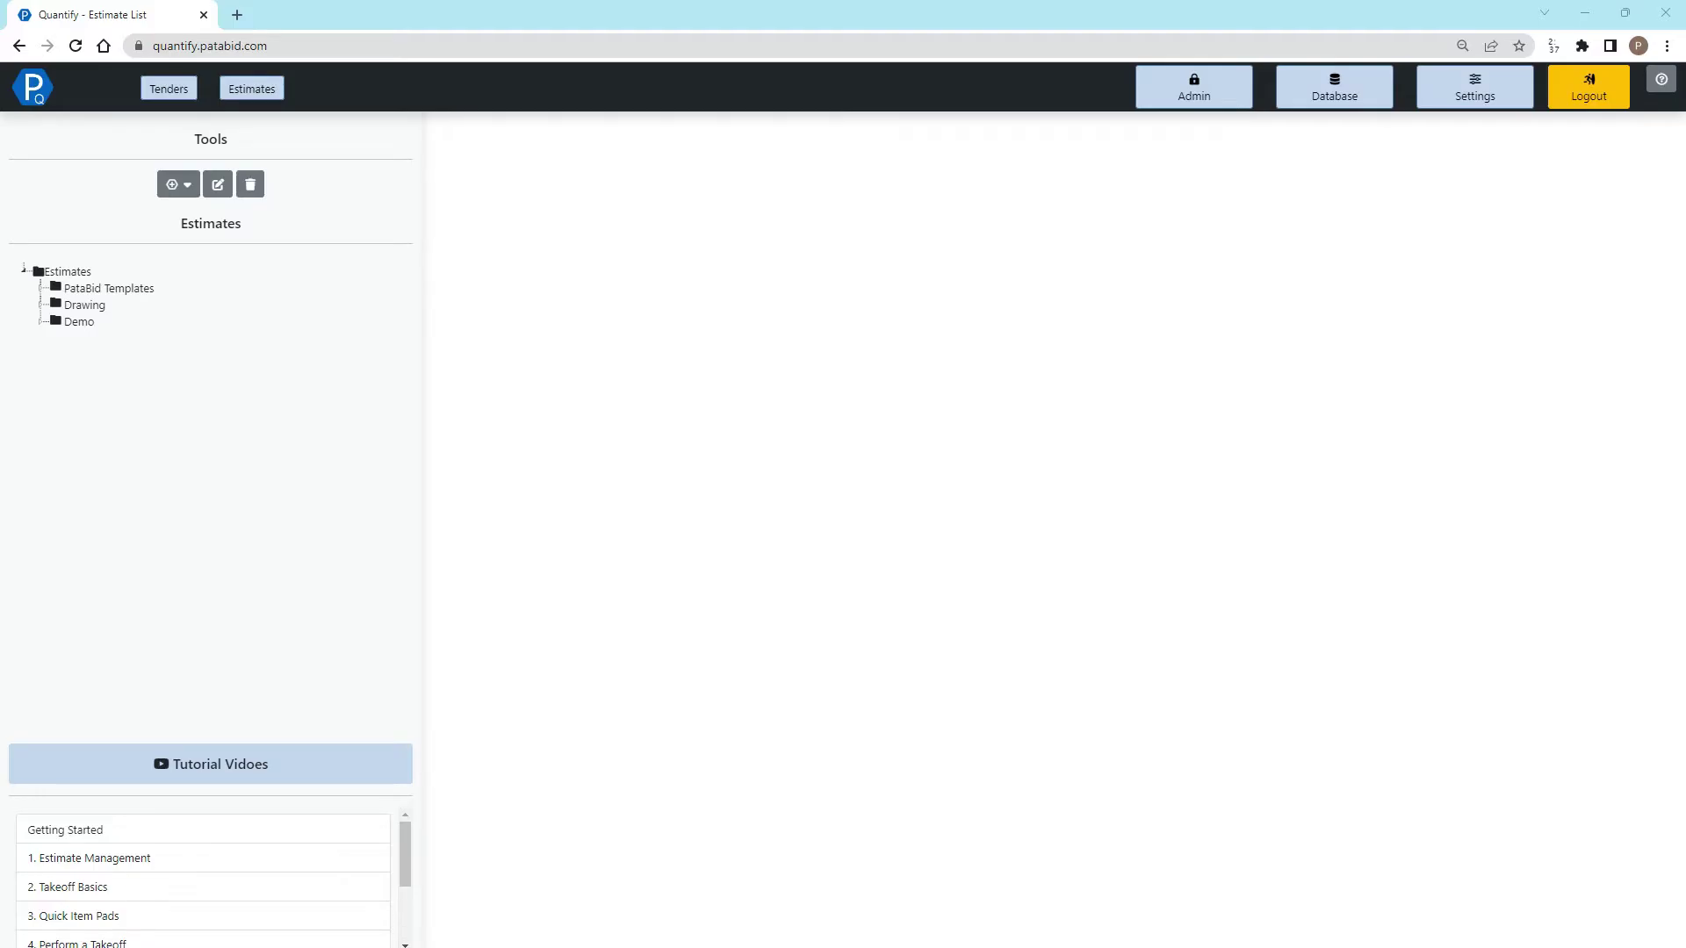
- Open the Demo Estimate from the Demo folder in a new tab, showing drawing 7495 - M&E-E4
click(40, 322)
click(98, 344)
click(490, 190)
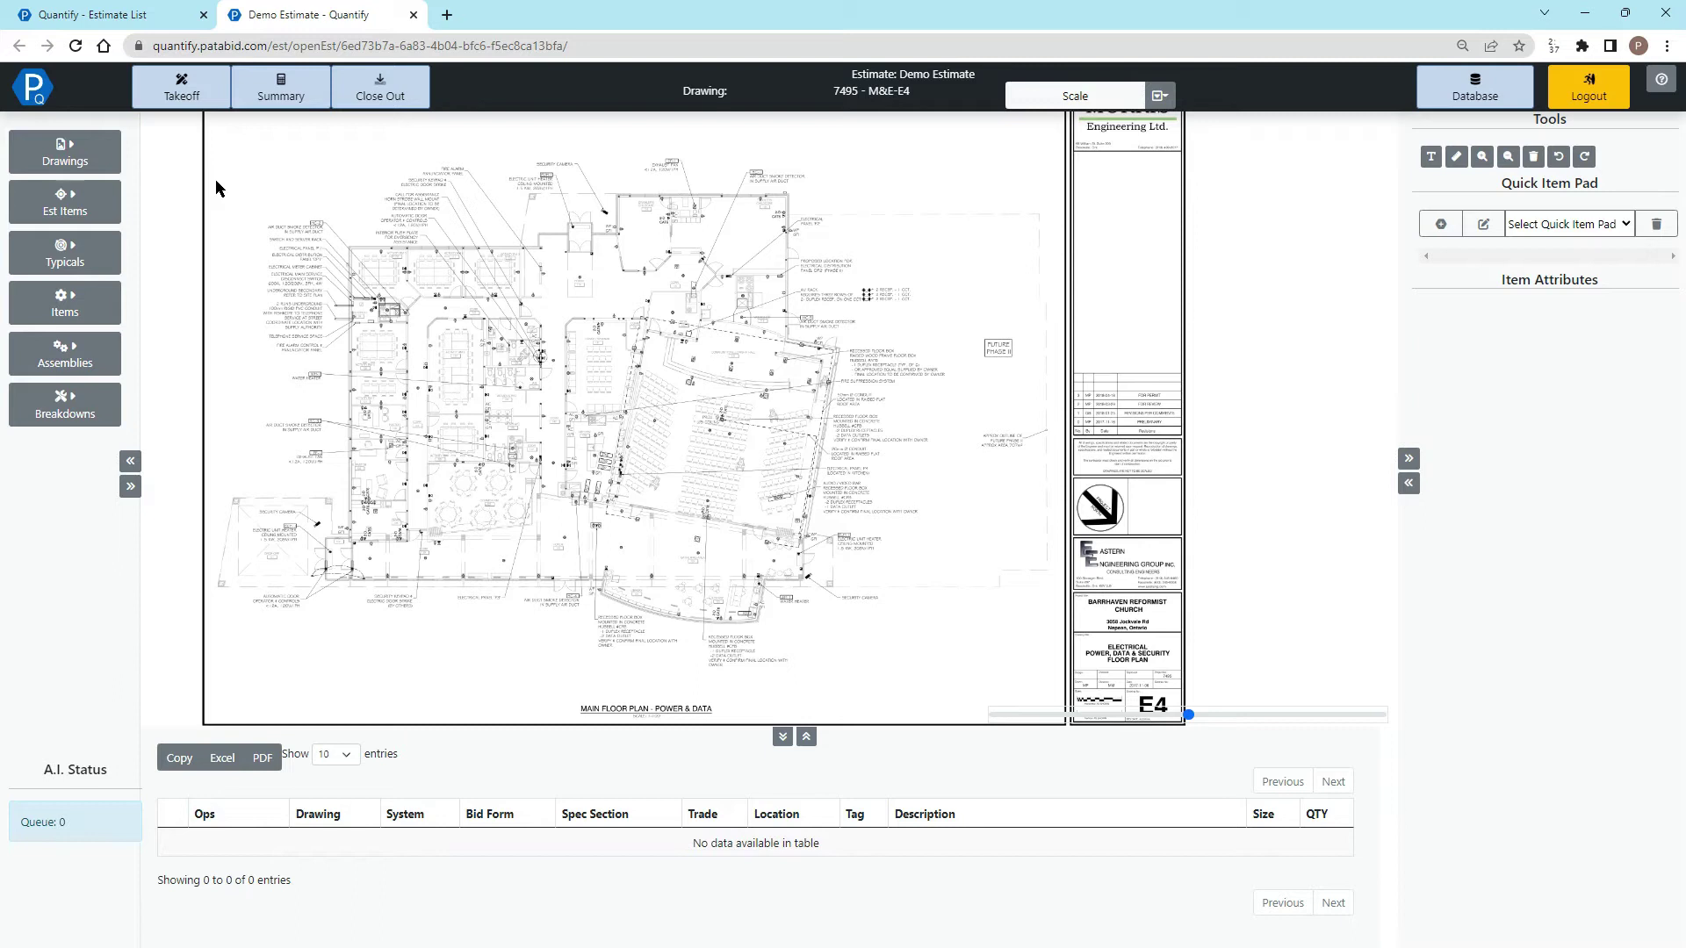
- Create a no-file drawing named 'Blank Drafting Drawing' from the Drawing Template 11x17
click(97, 169)
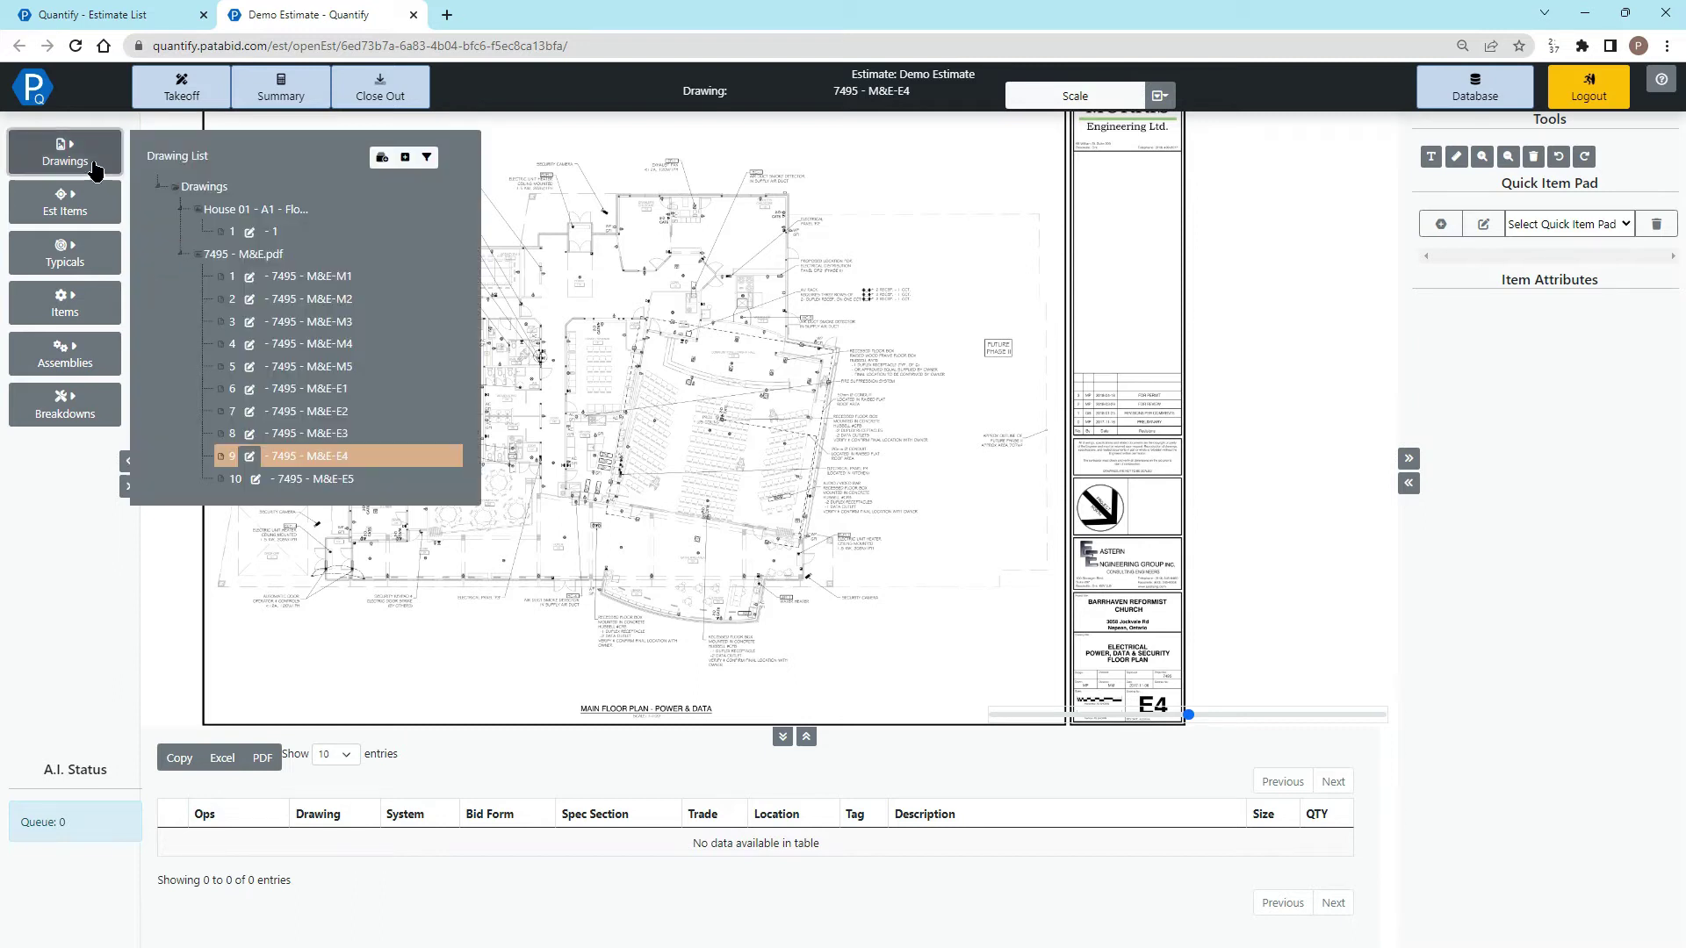
click(406, 168)
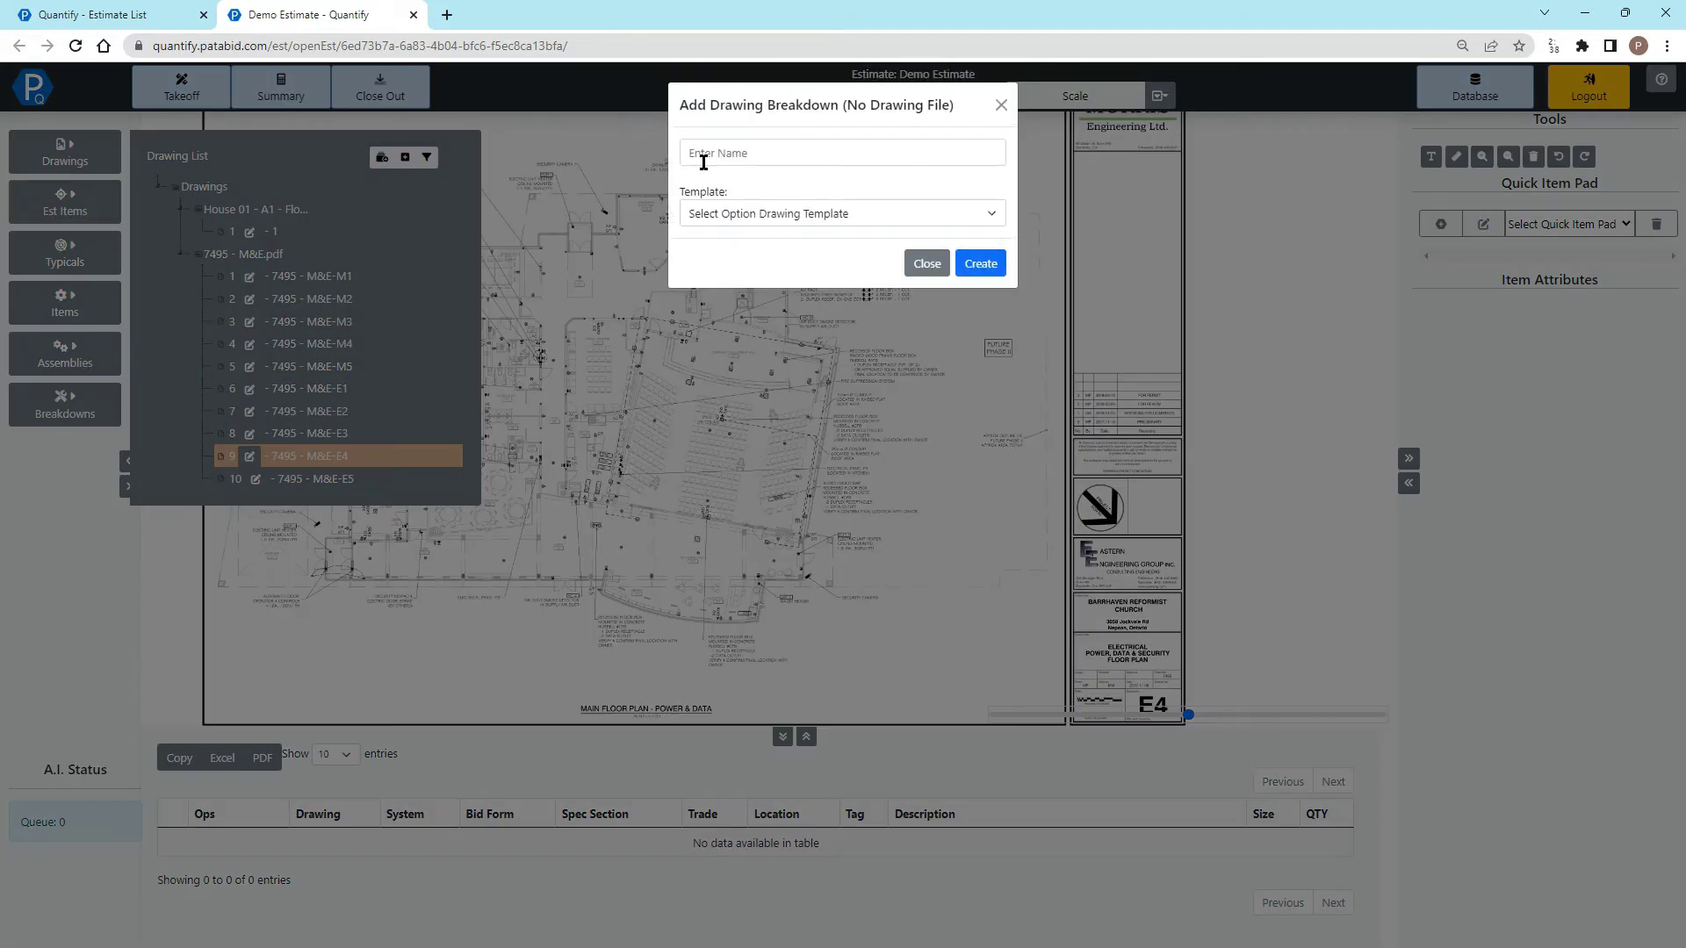
click(721, 159)
text(Blank)
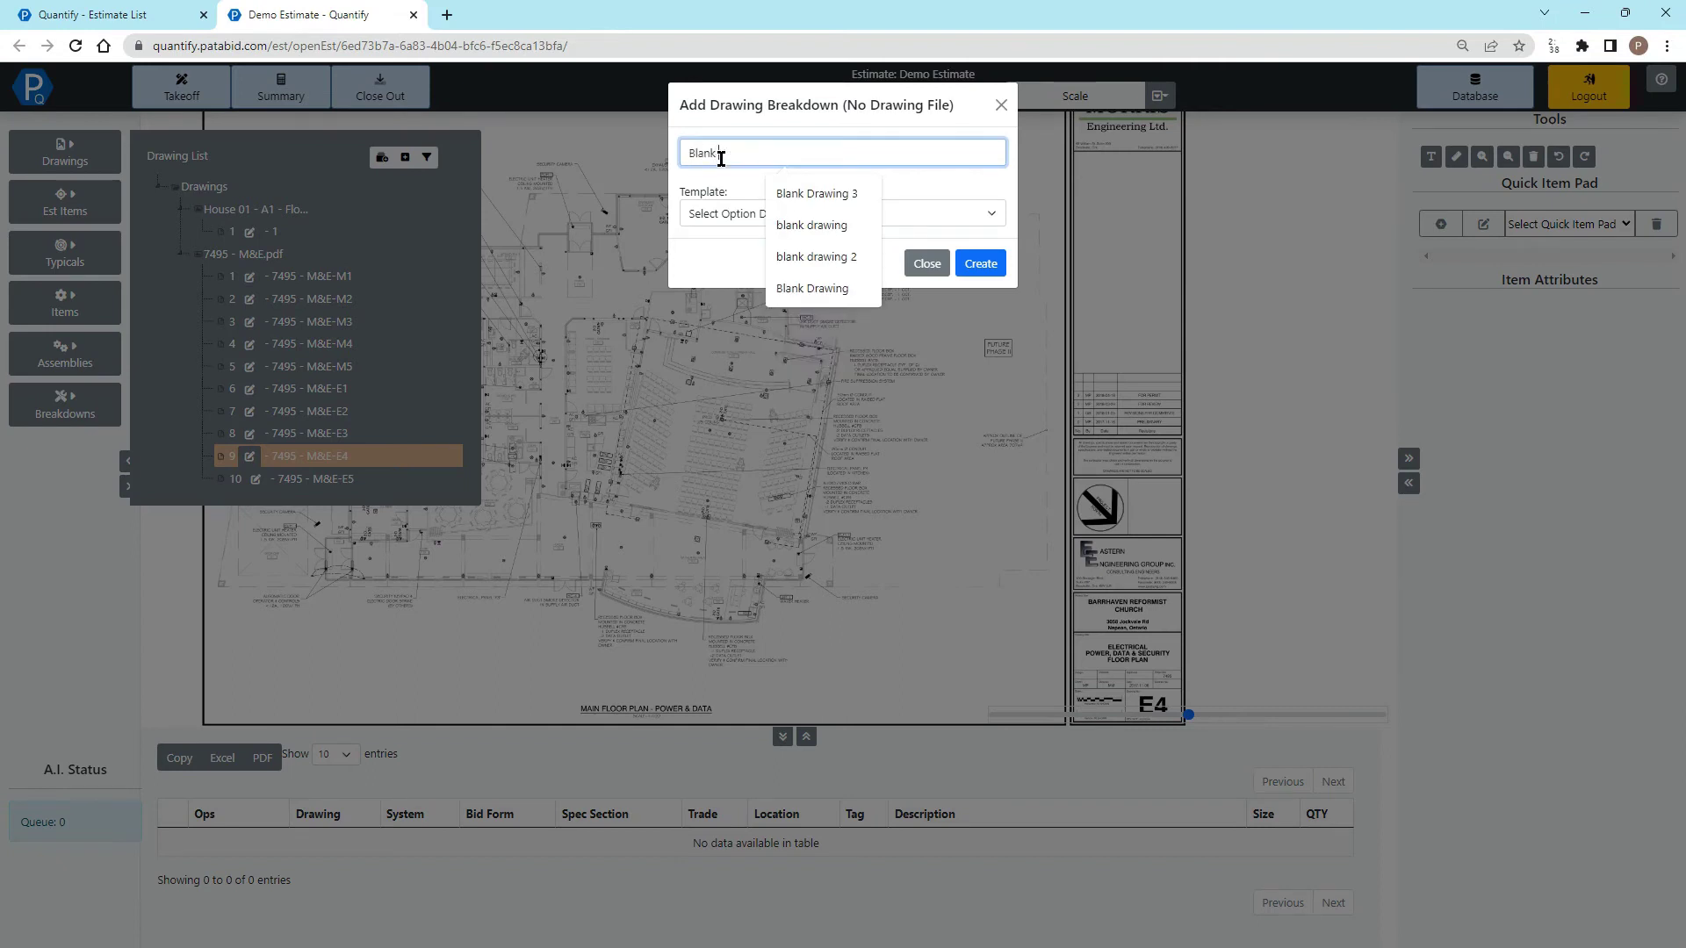
text( Drafting Drawing)
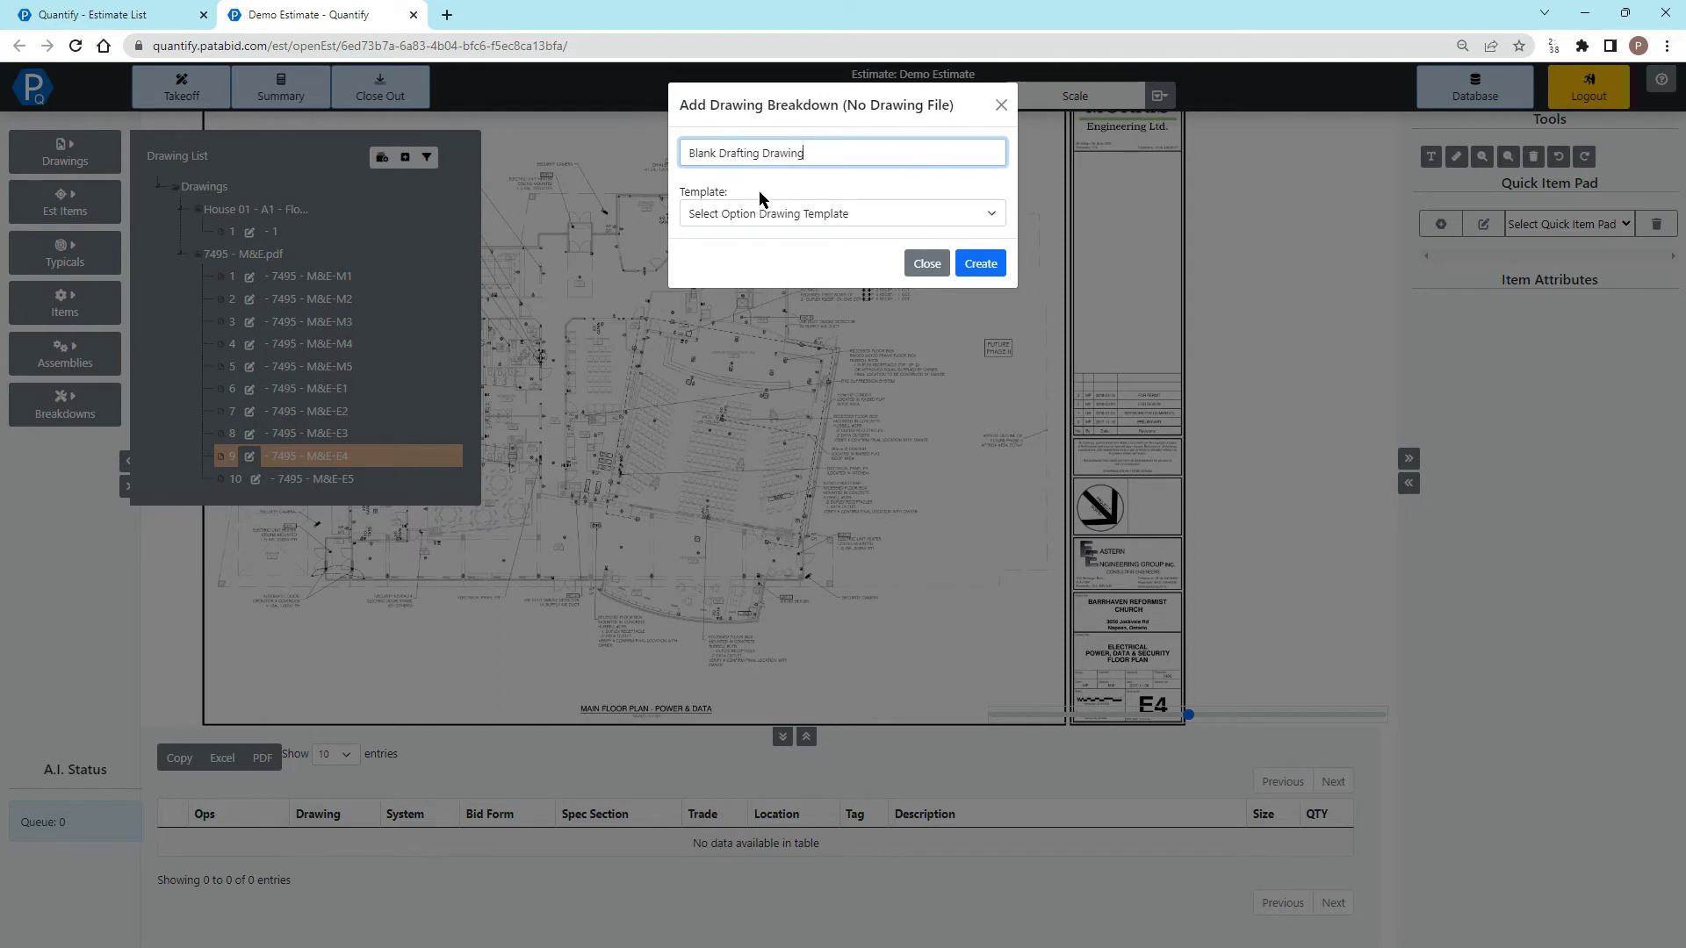
click(776, 207)
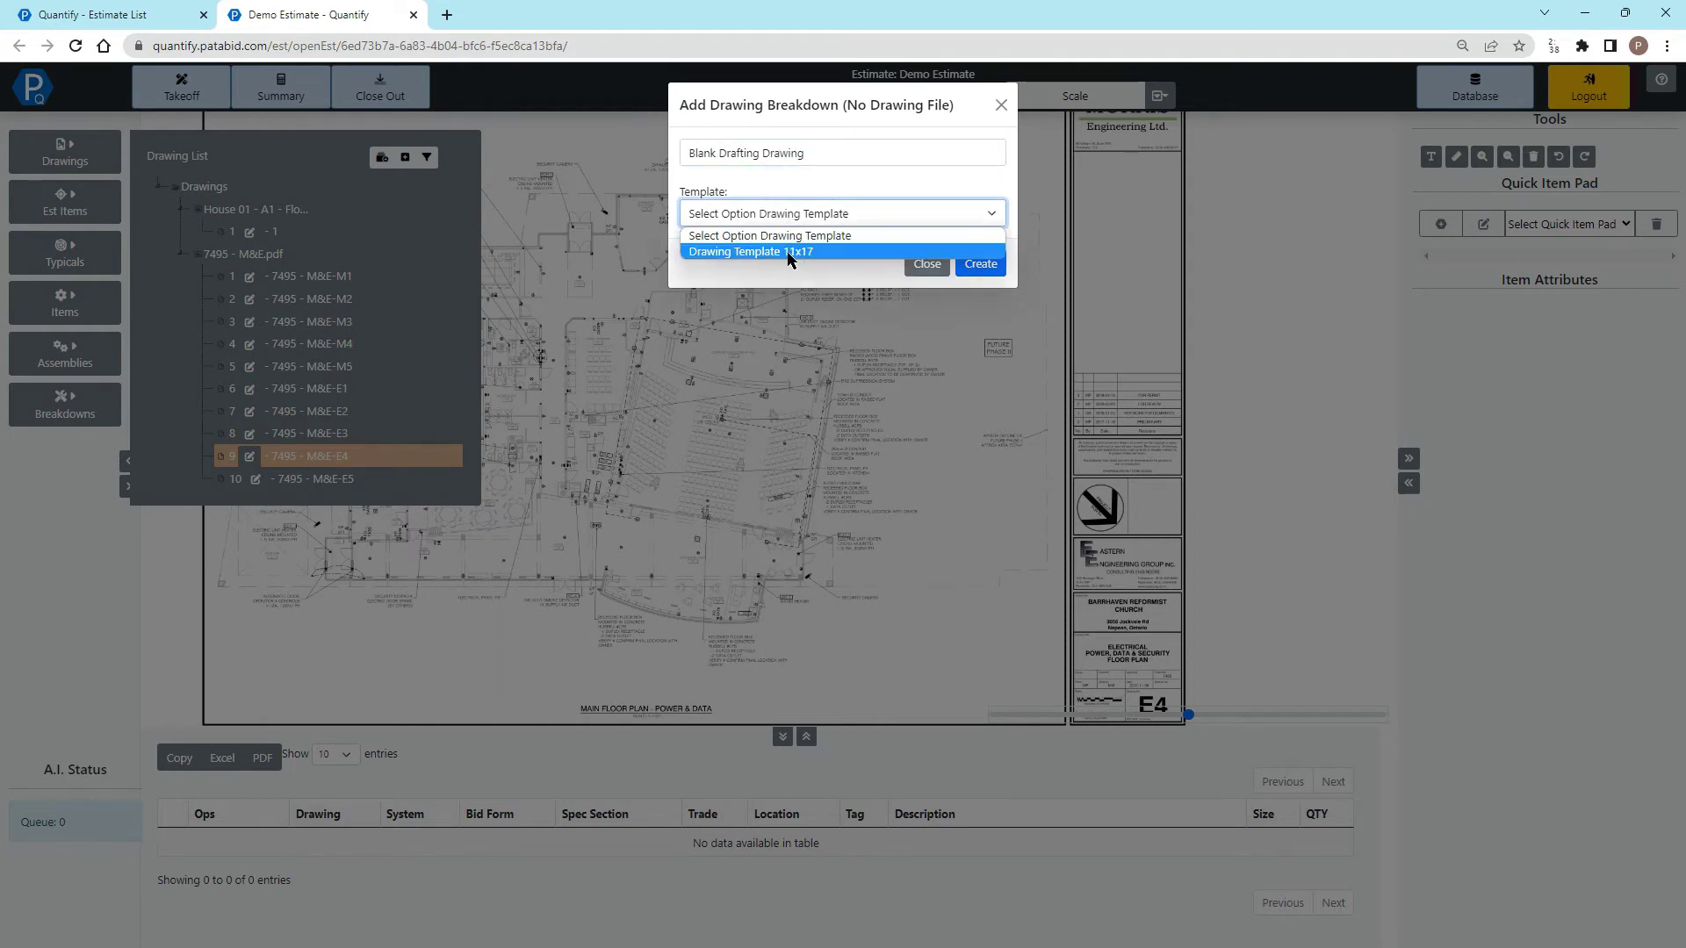
click(761, 254)
click(982, 271)
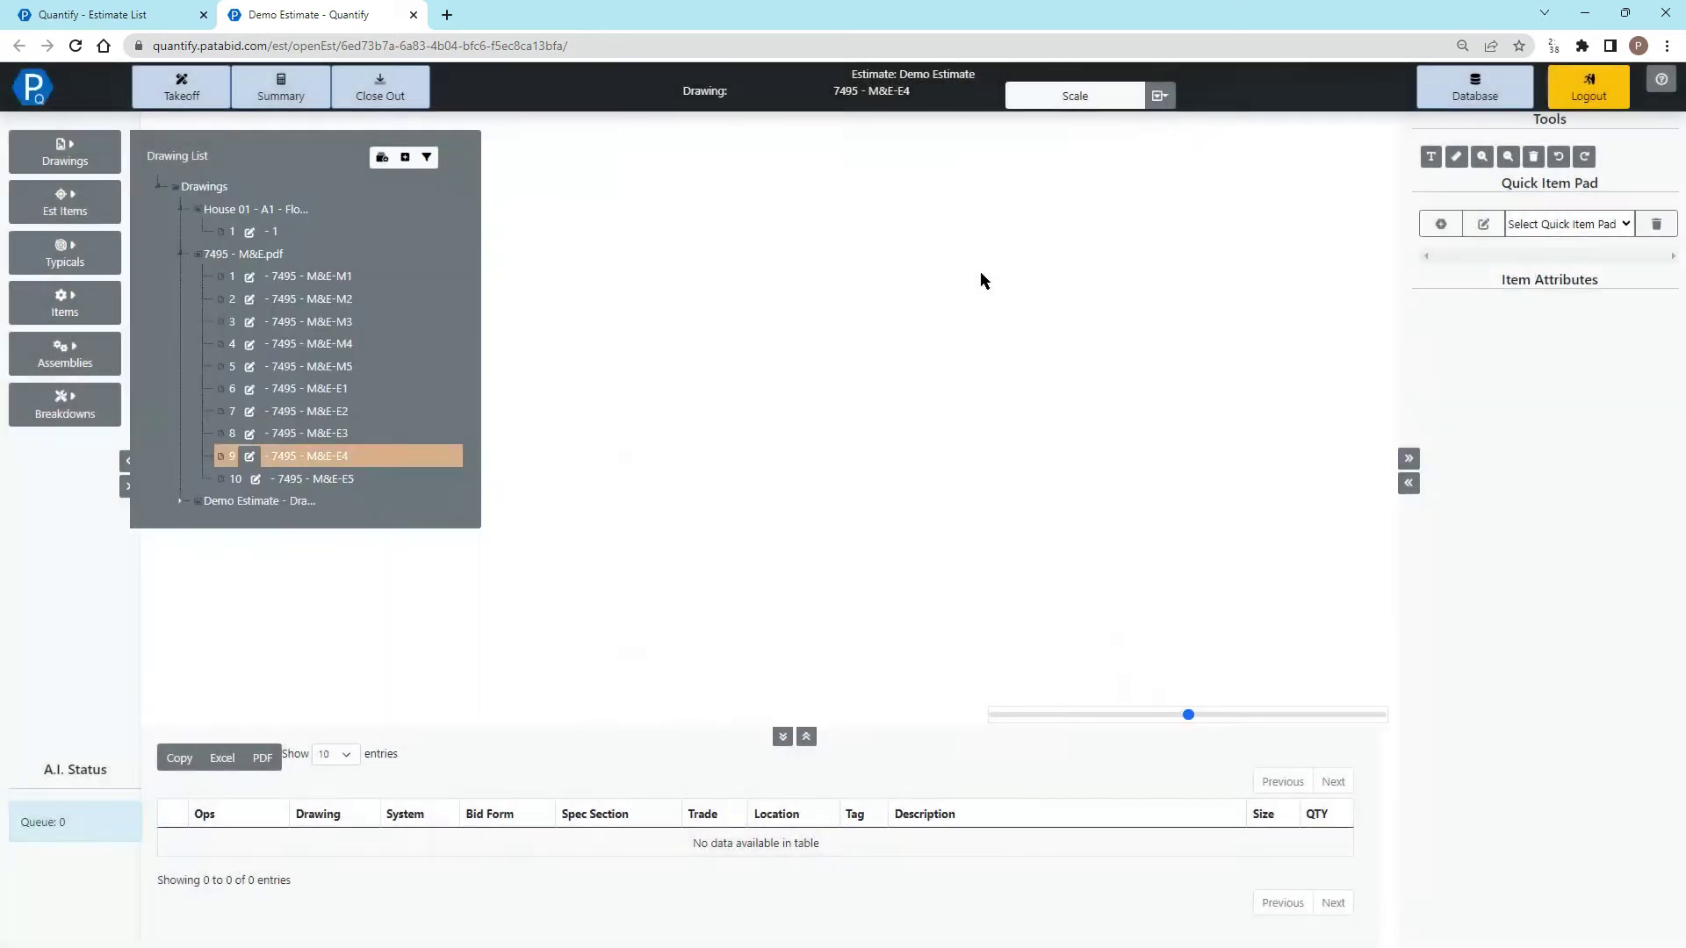
- Open Blank Drafting Drawing on the canvas and hide the drawings list
click(181, 502)
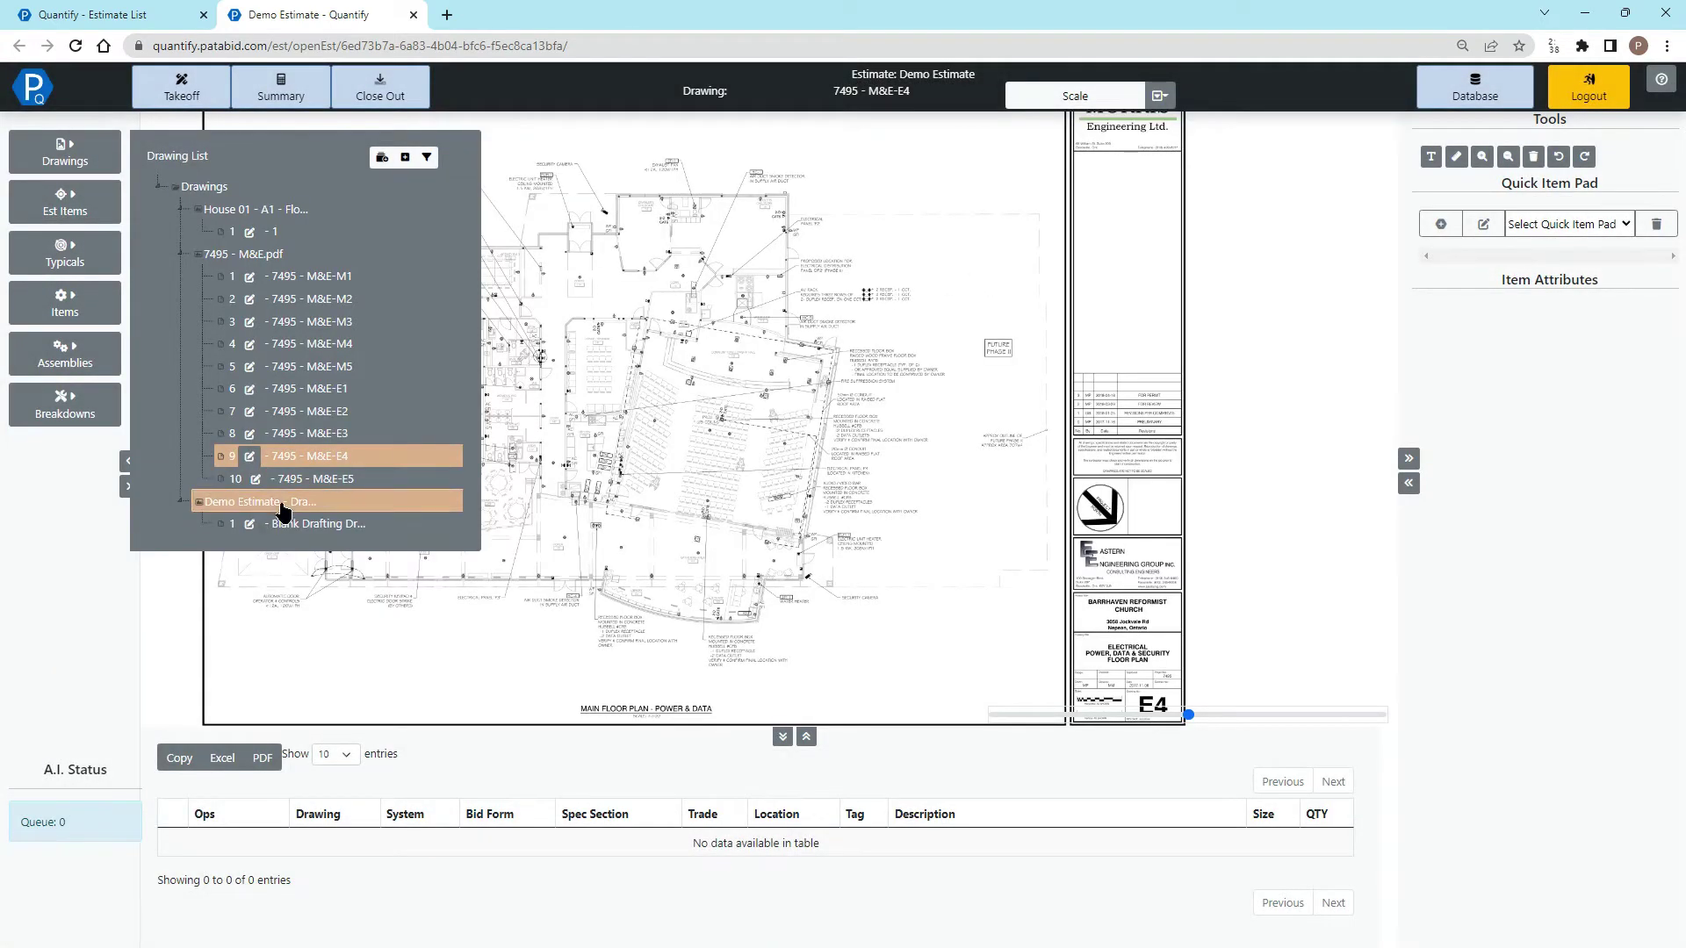
click(312, 524)
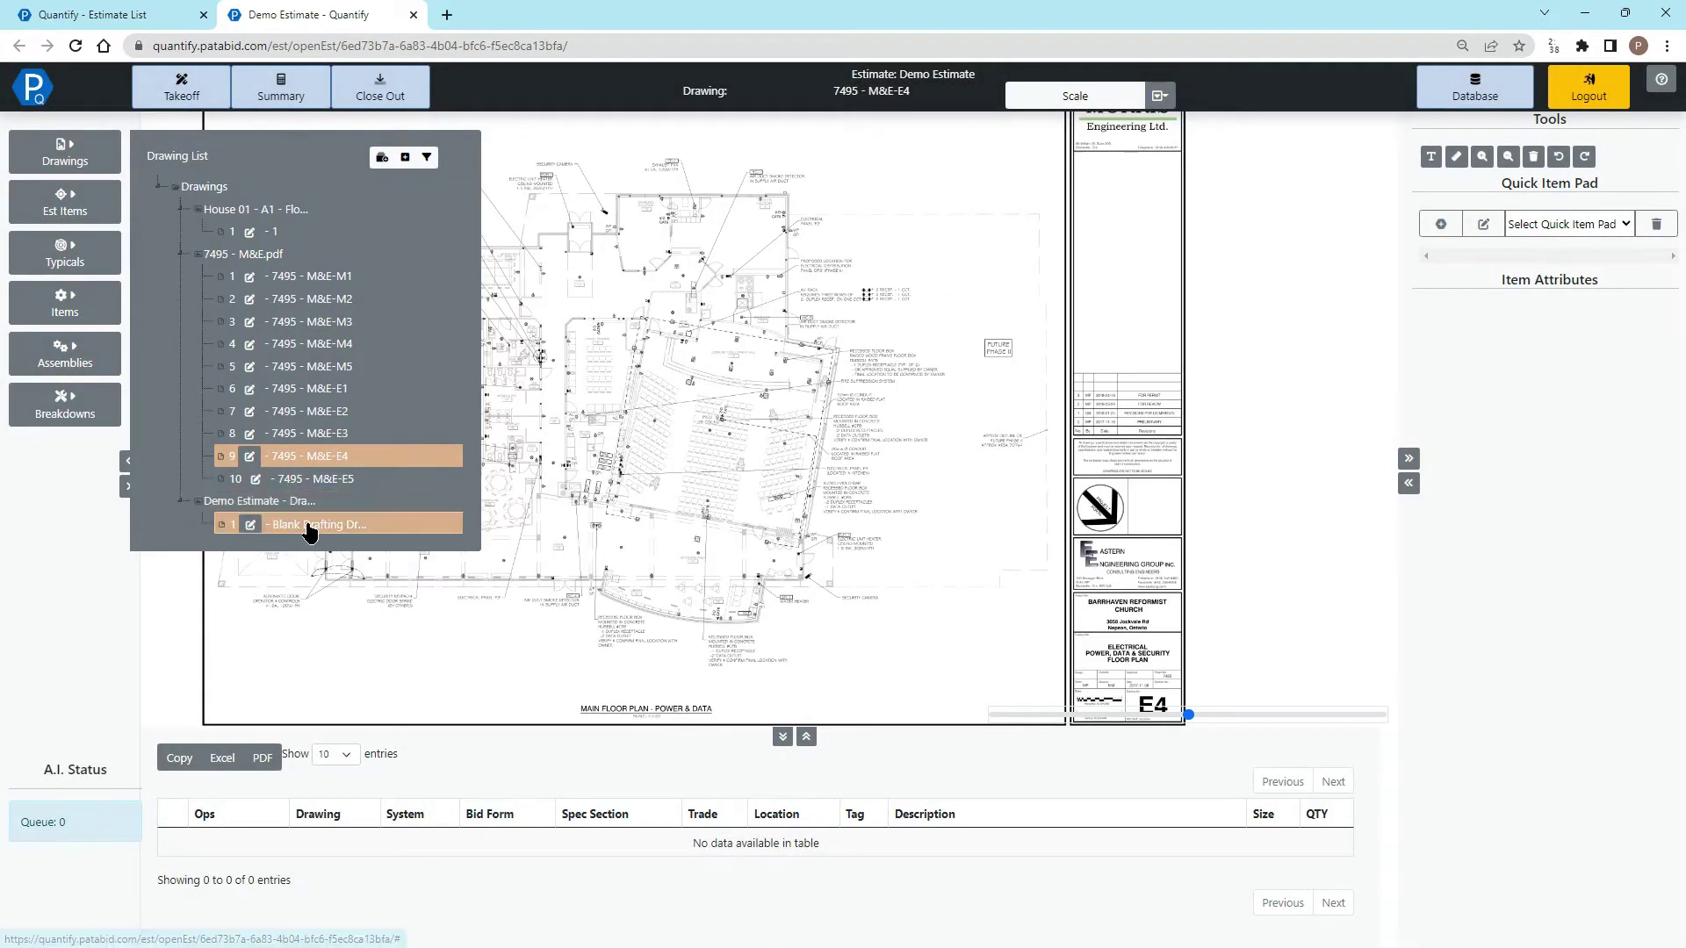
click(83, 160)
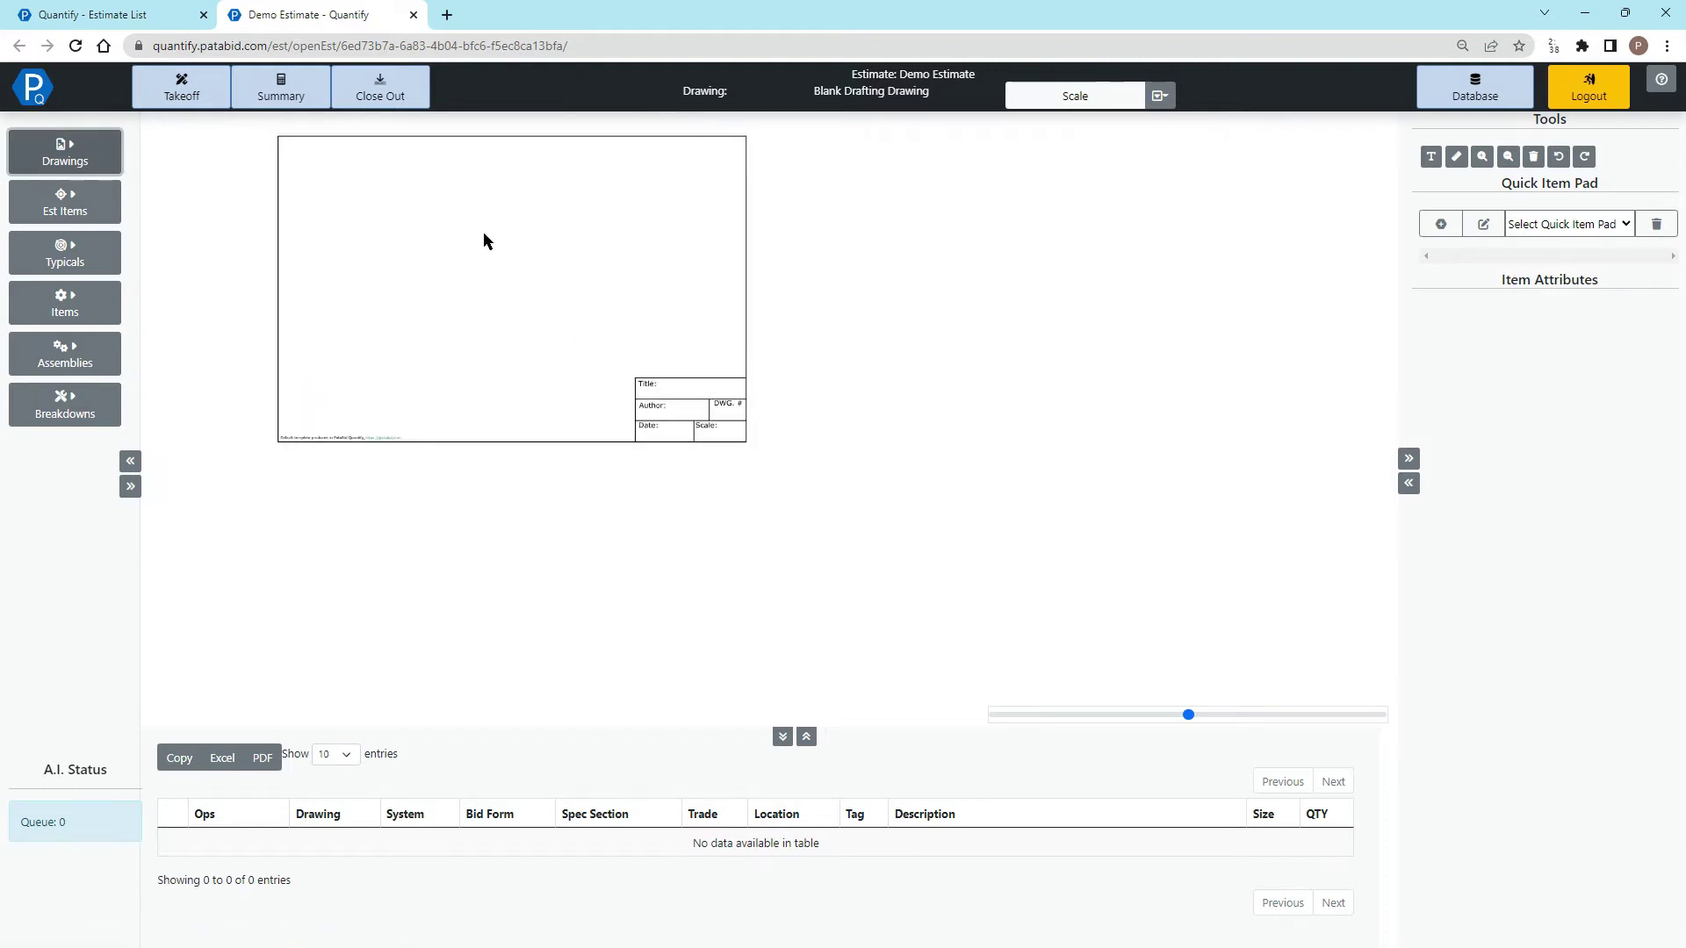
scroll(539, 379, up, 3)
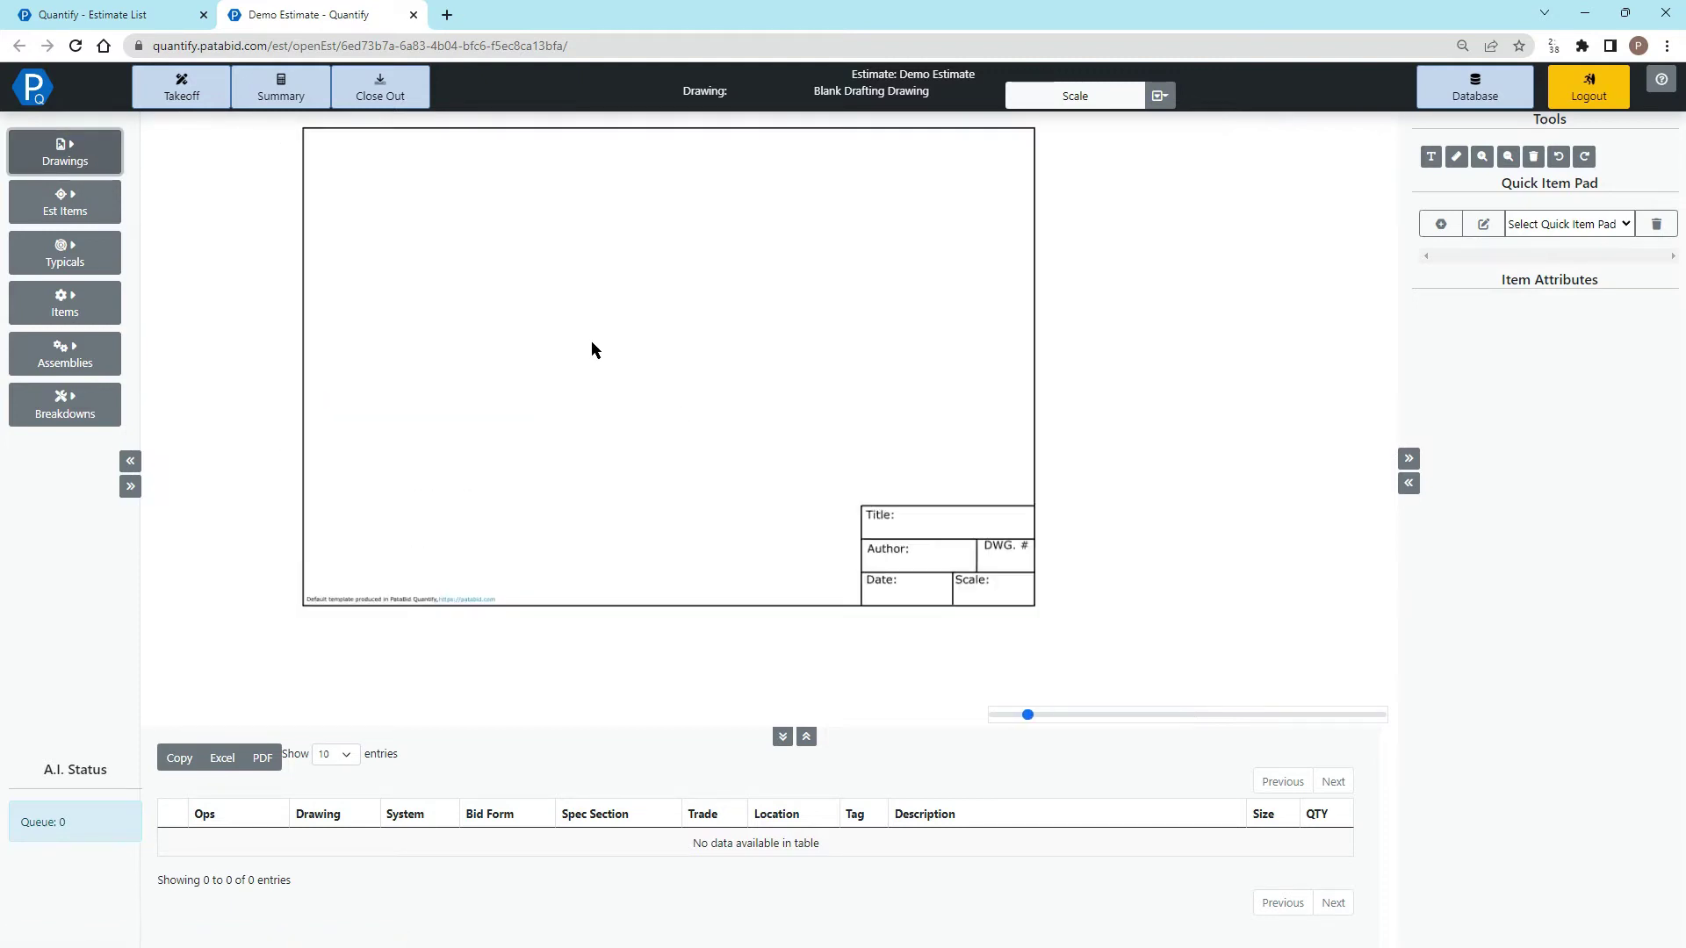
- Load the Drafting - Commercial - BX quick item pad, after briefly trying Commercial - Distribution
click(1536, 226)
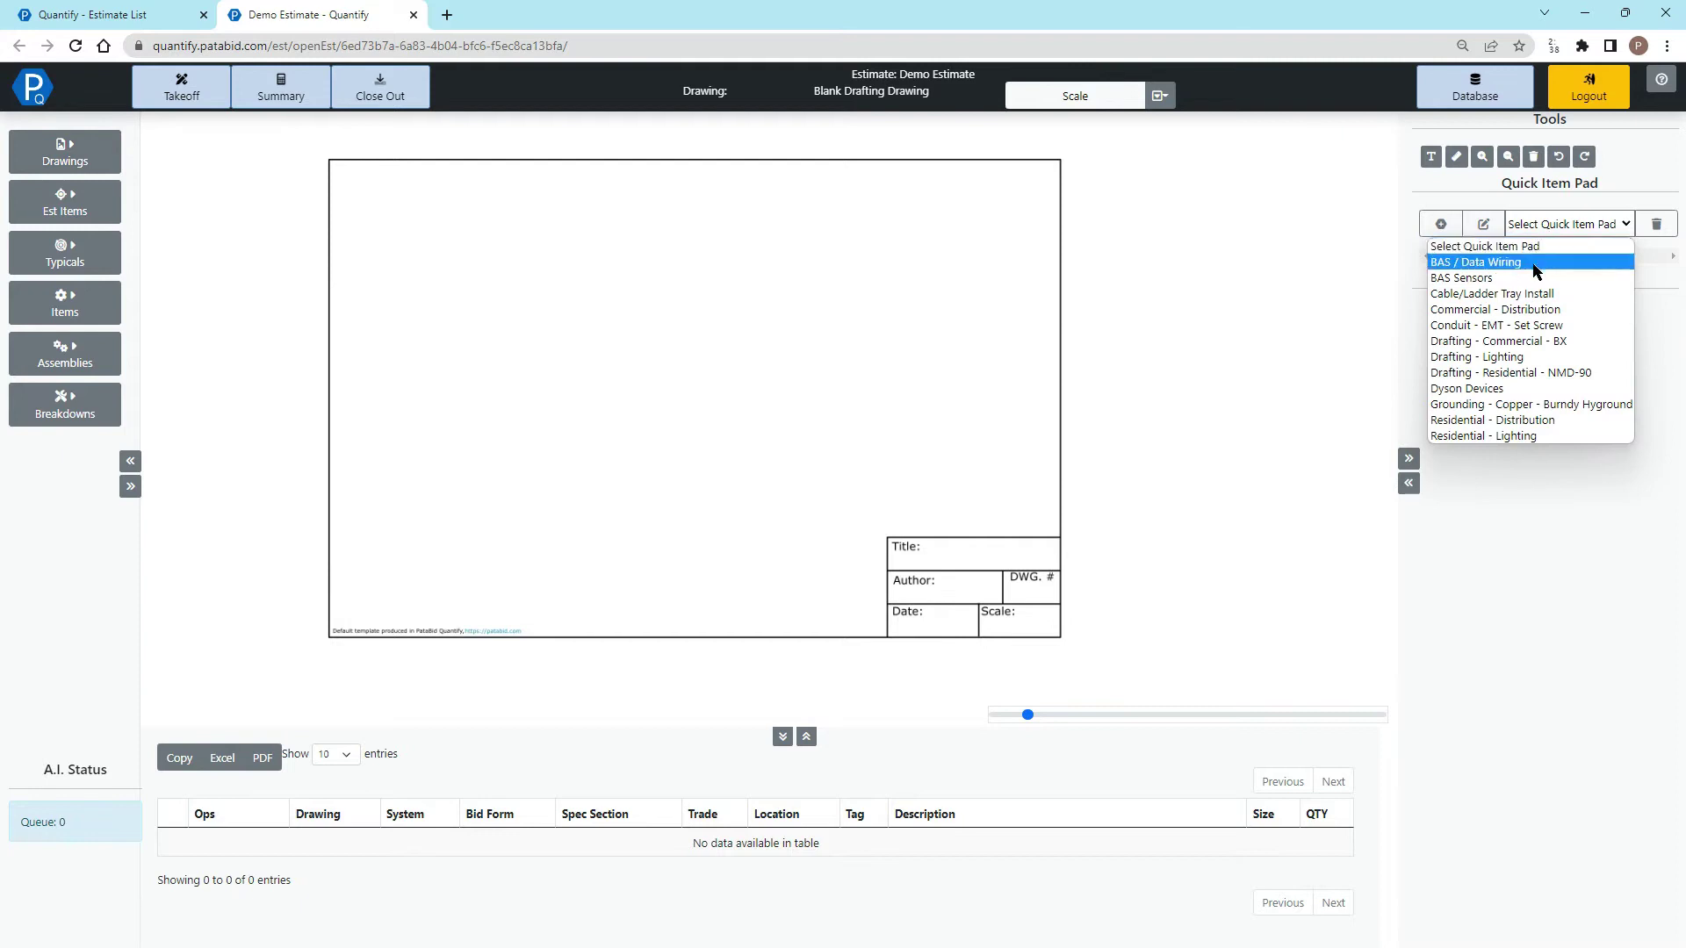
click(1498, 341)
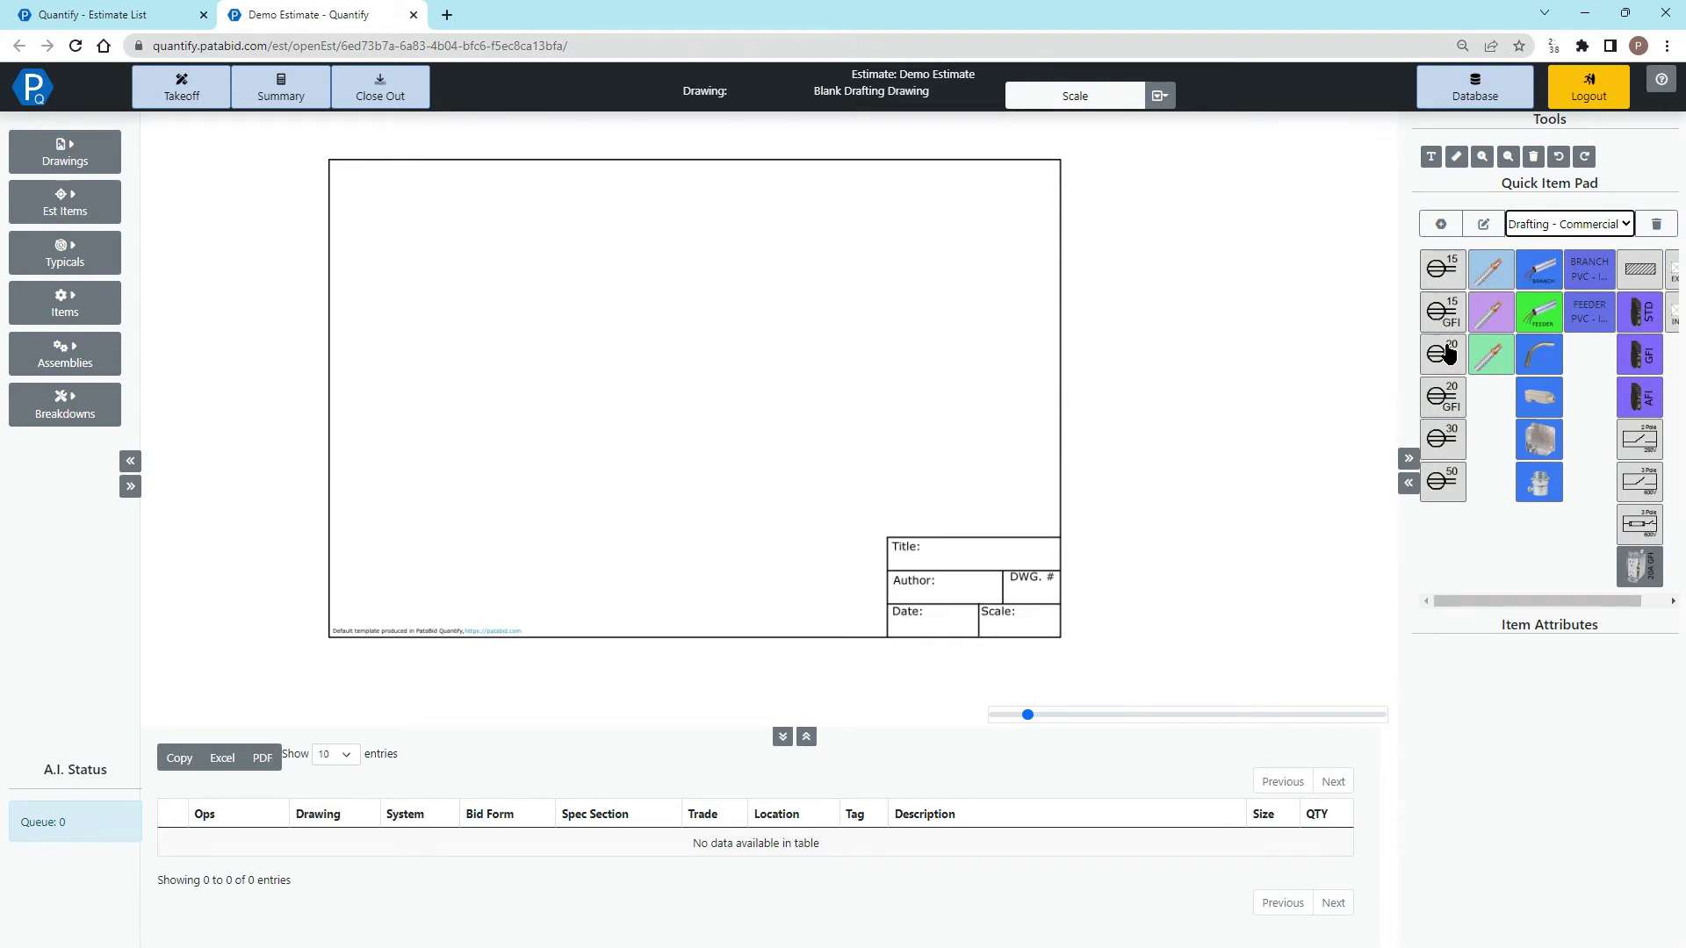
click(1539, 228)
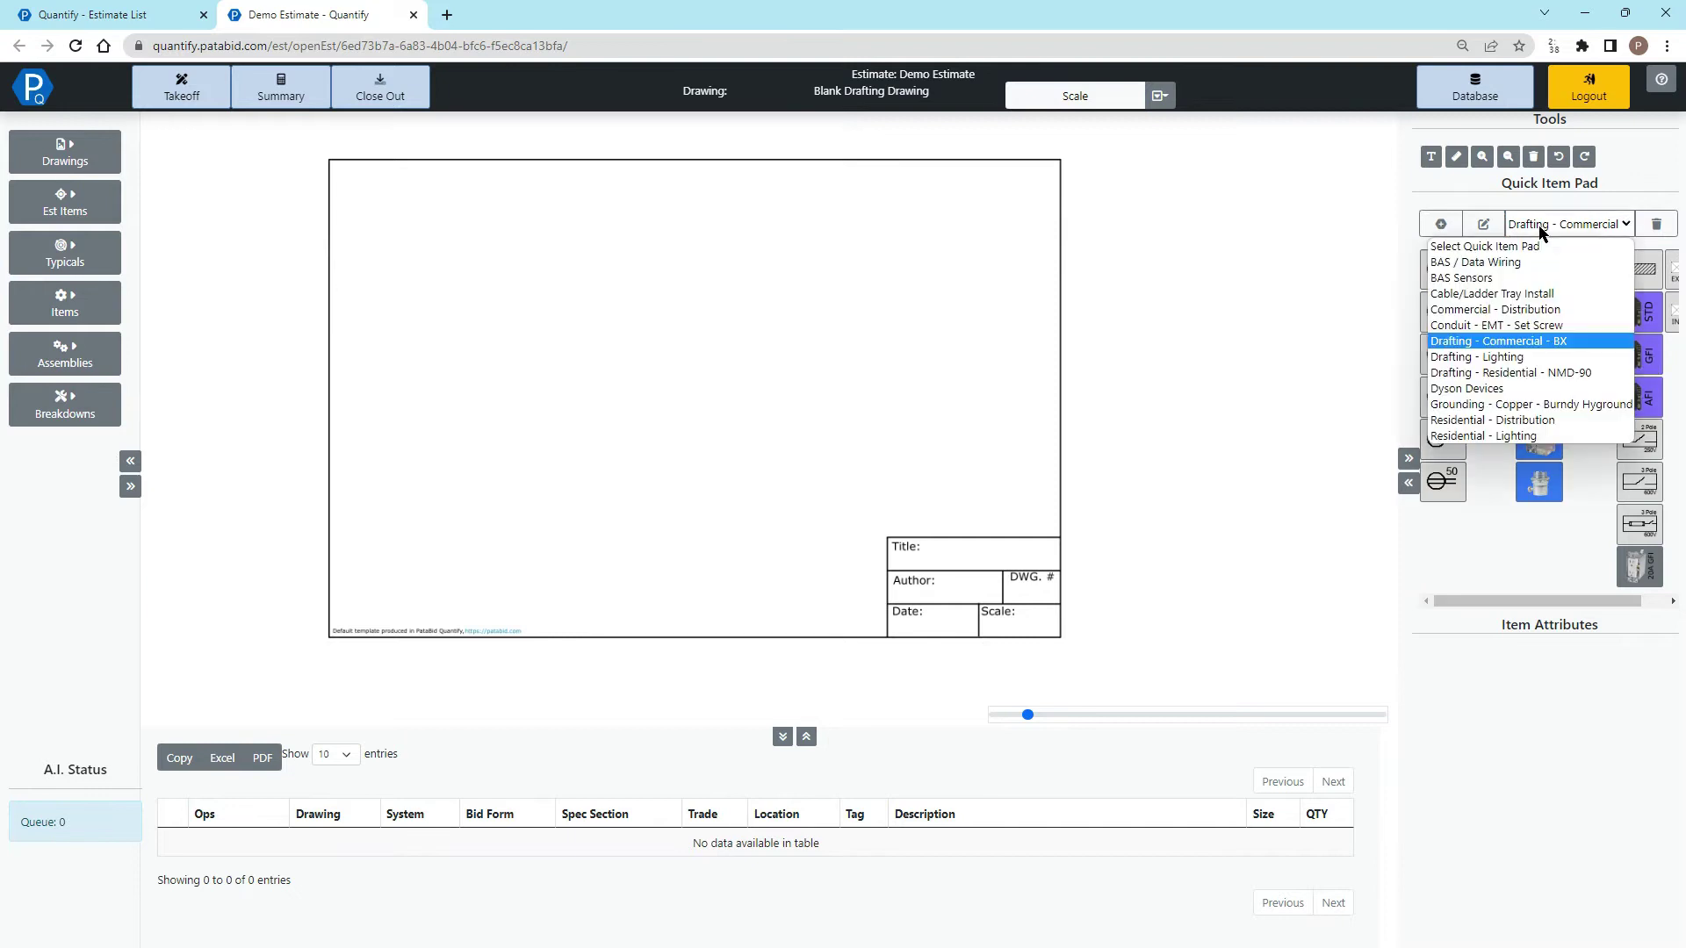
click(1523, 310)
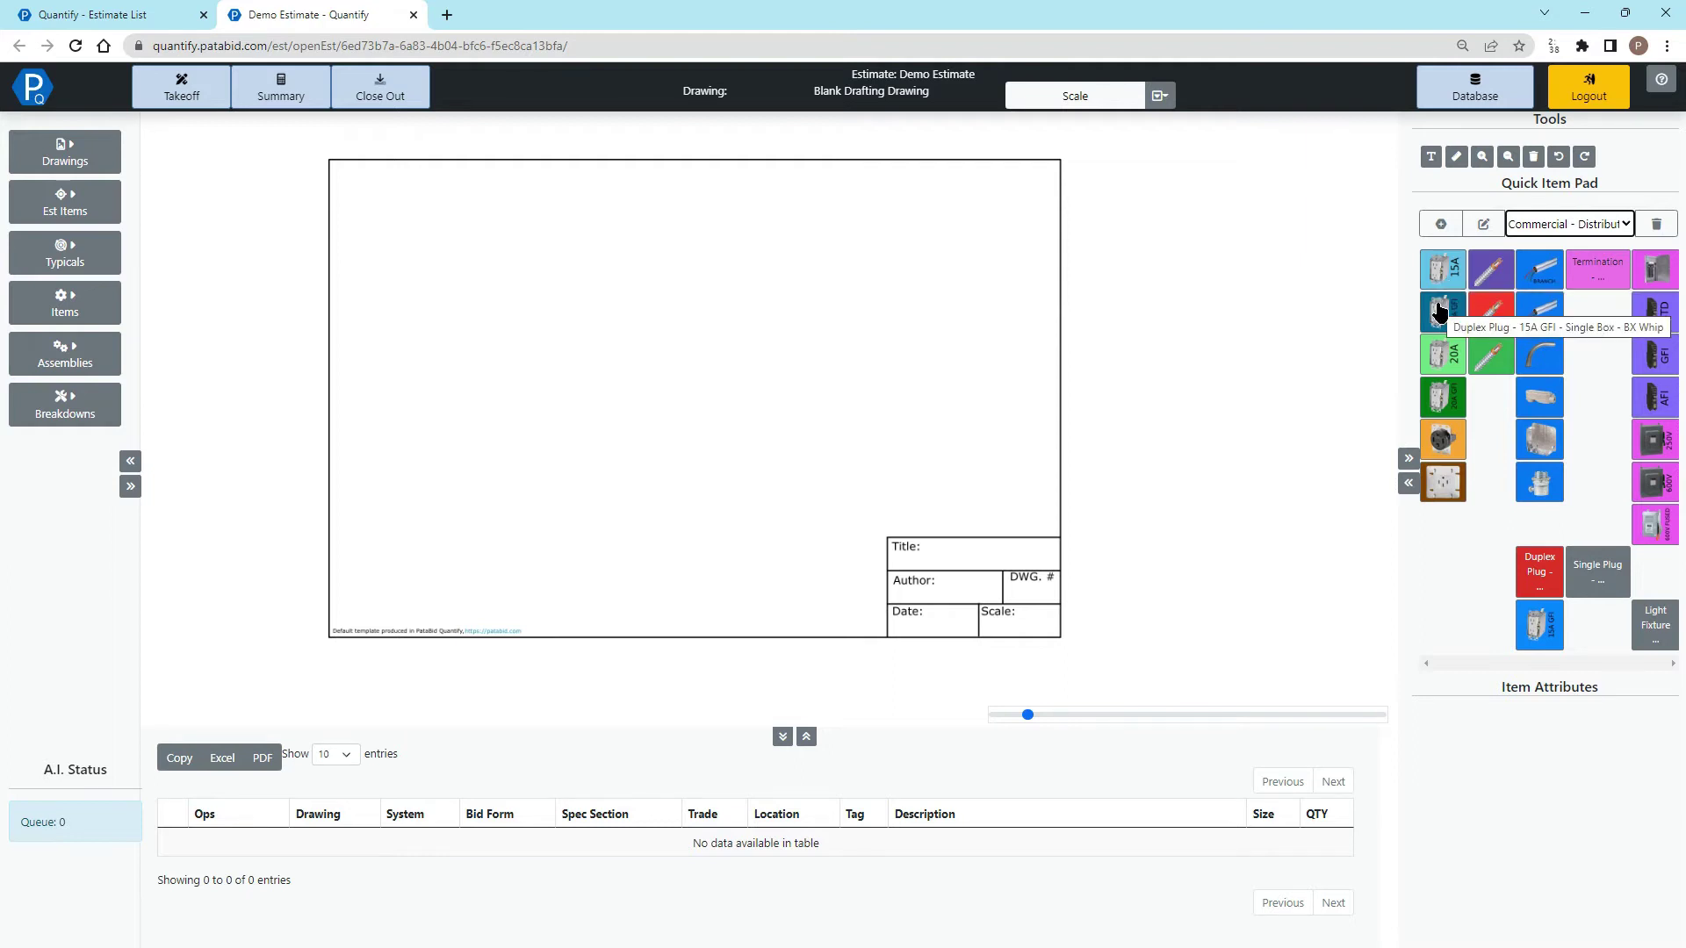
click(1565, 227)
click(1545, 345)
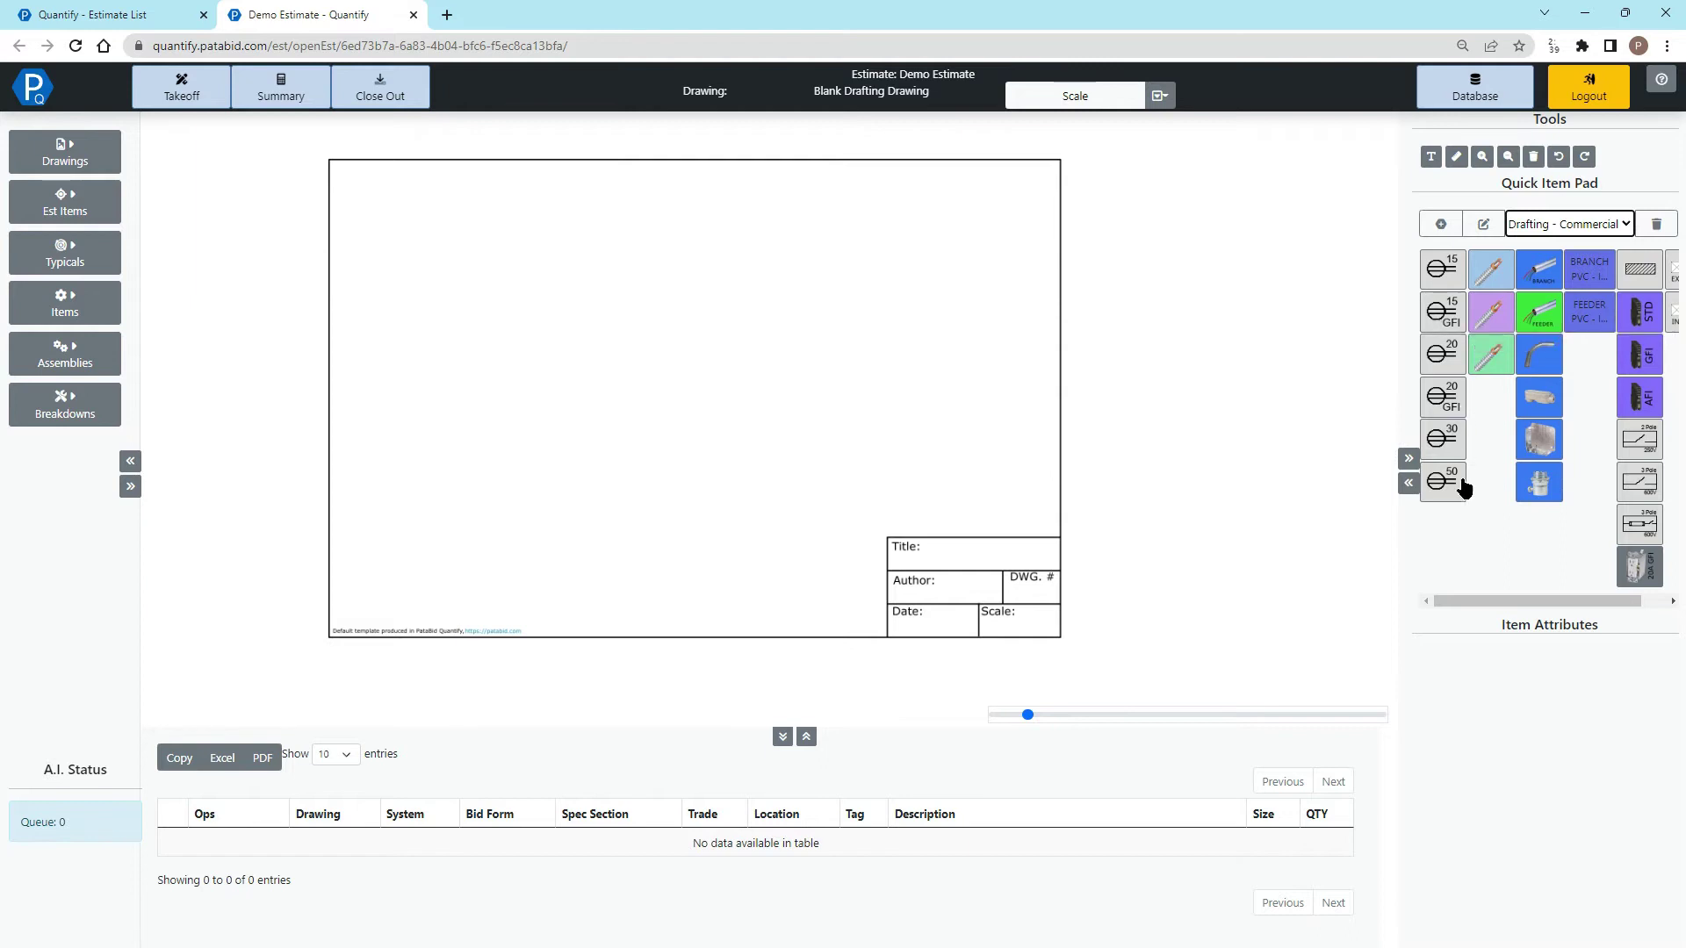
drag(1490, 601, 1580, 606)
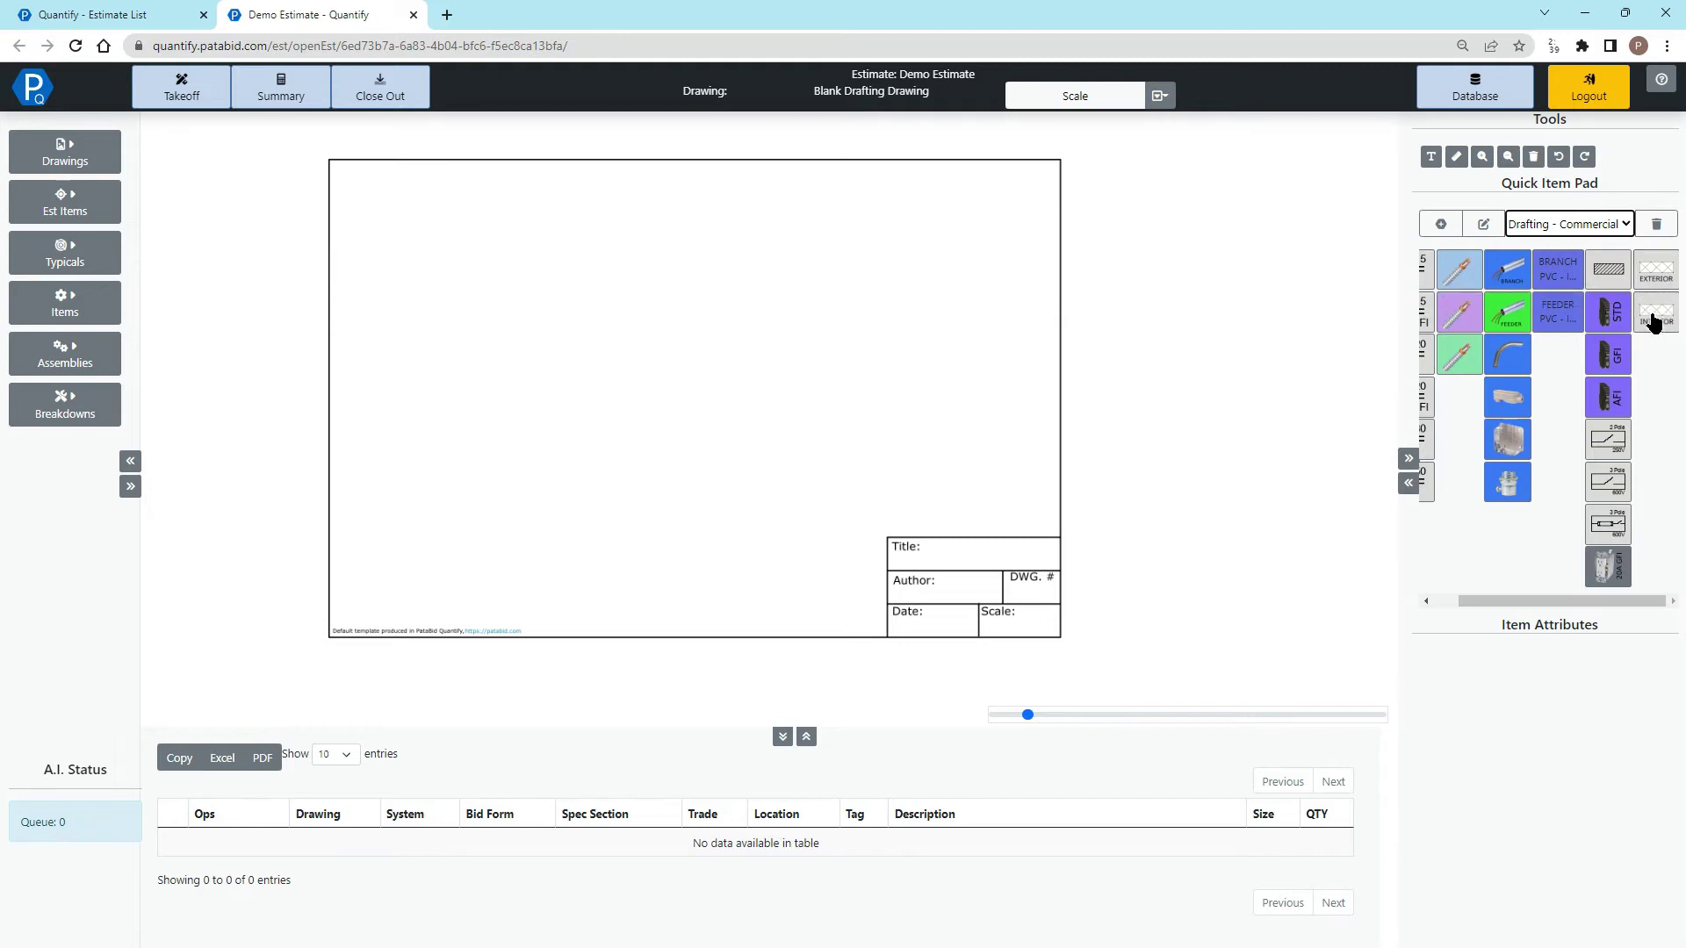
- Trace a closed, notched L-shaped exterior wall on the sheet and commit it with Qty 1
click(1654, 272)
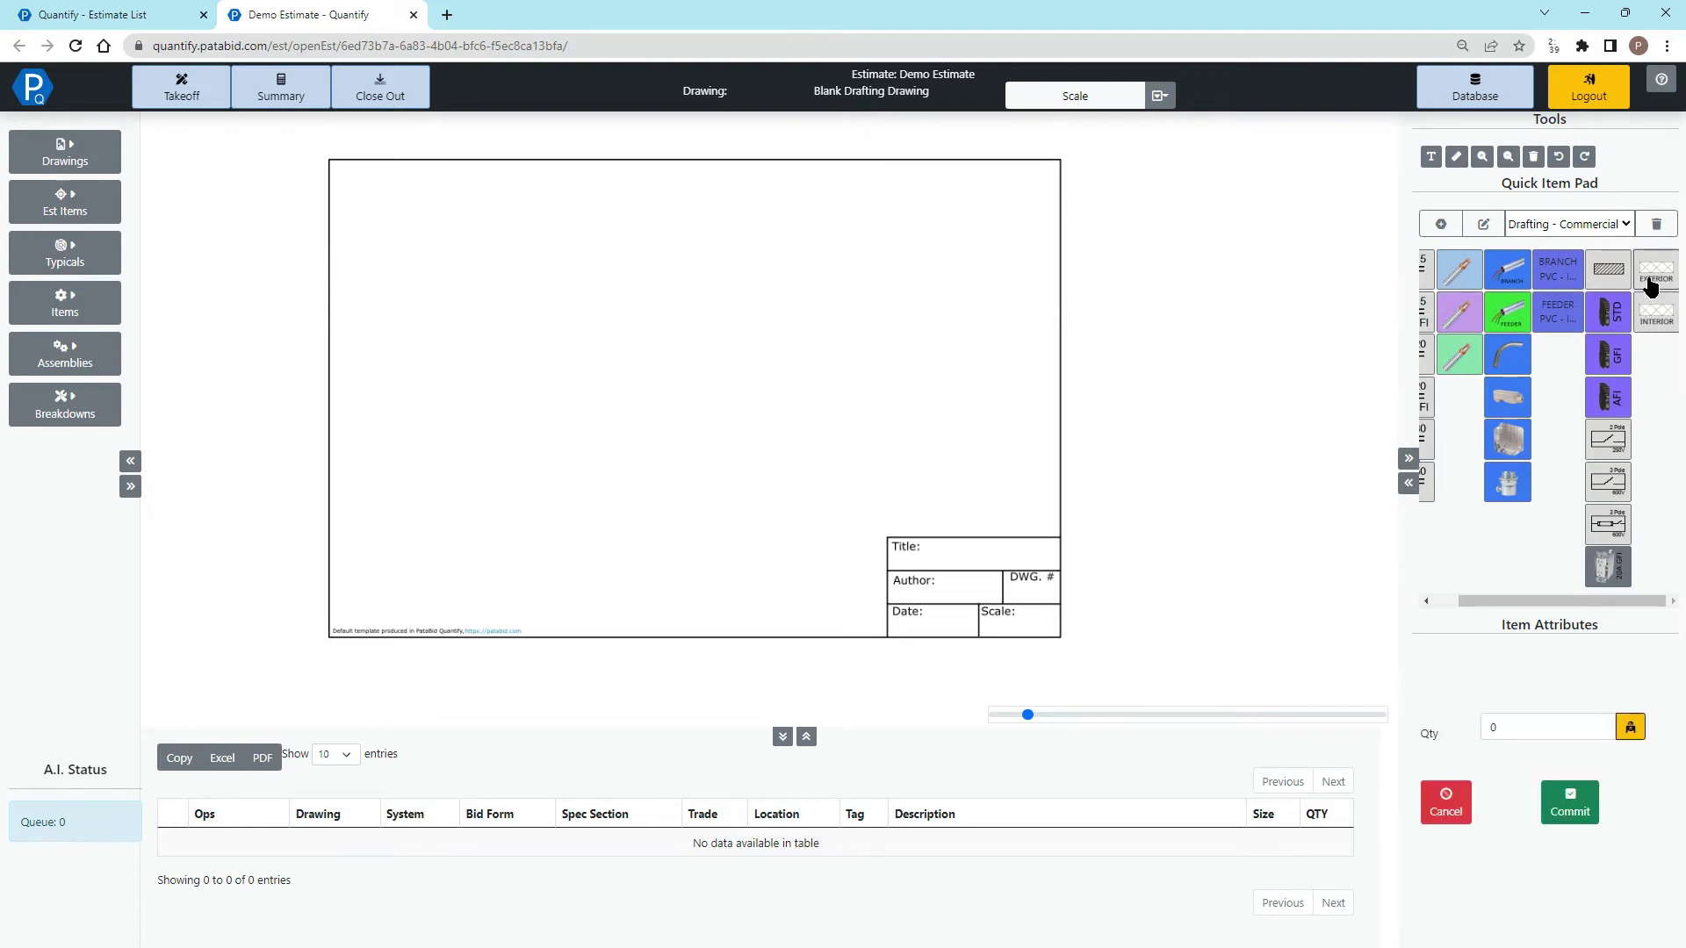
click(374, 237)
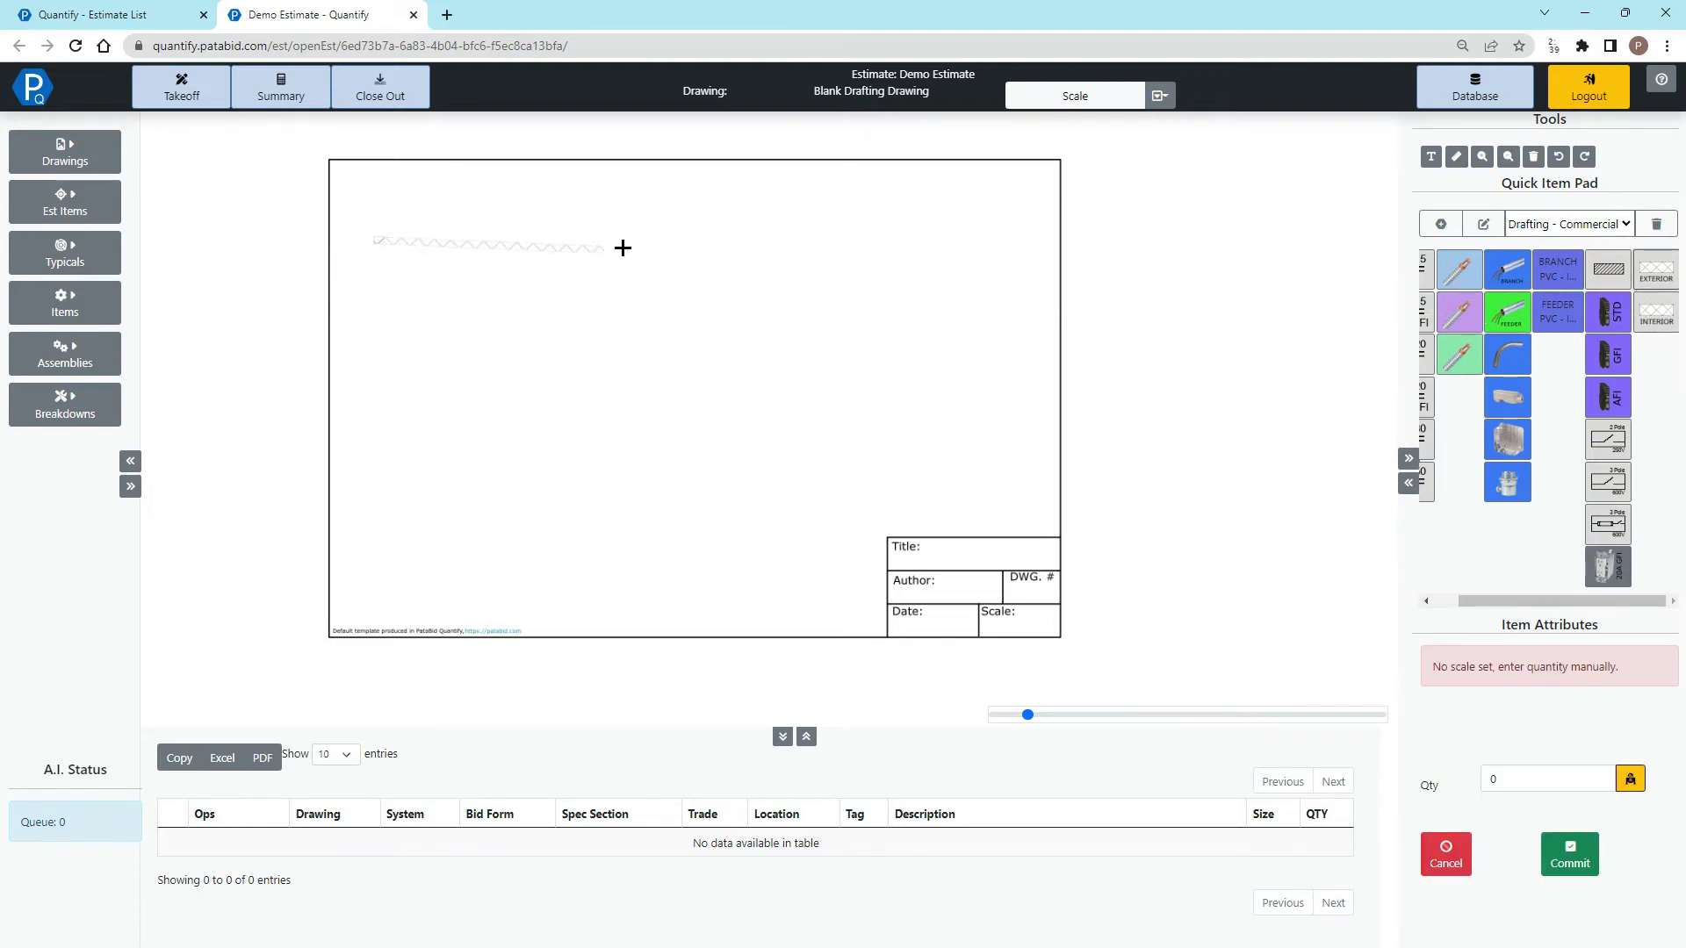
click(970, 238)
click(974, 457)
click(489, 456)
click(489, 363)
click(376, 363)
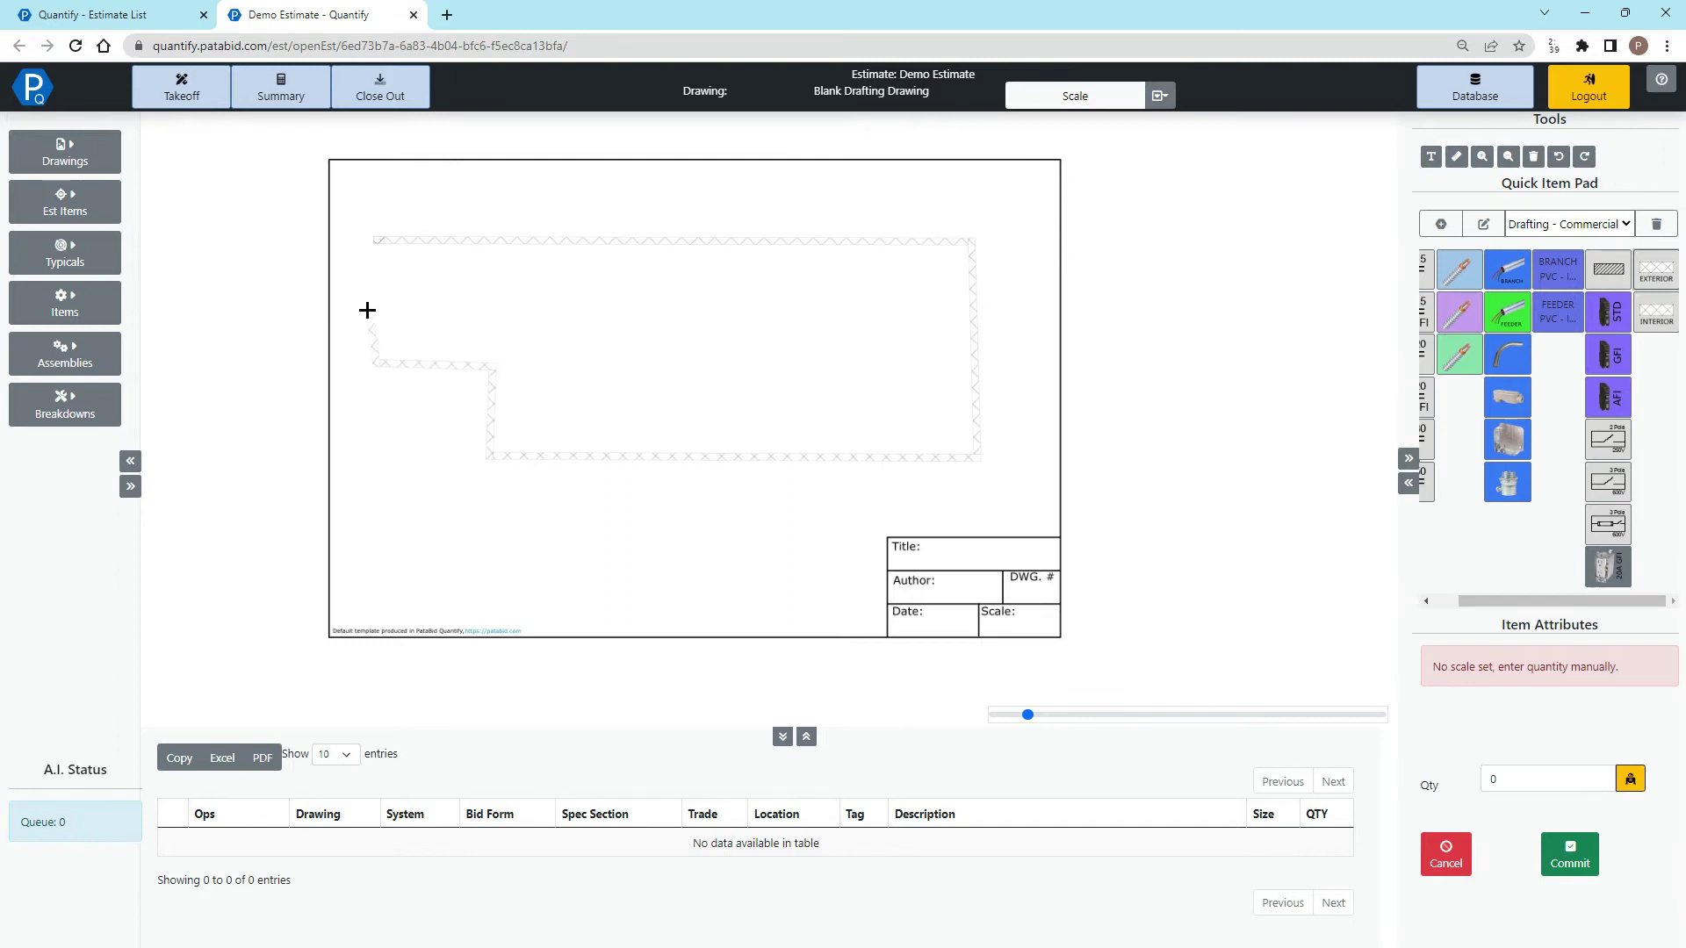
click(376, 241)
text(1)
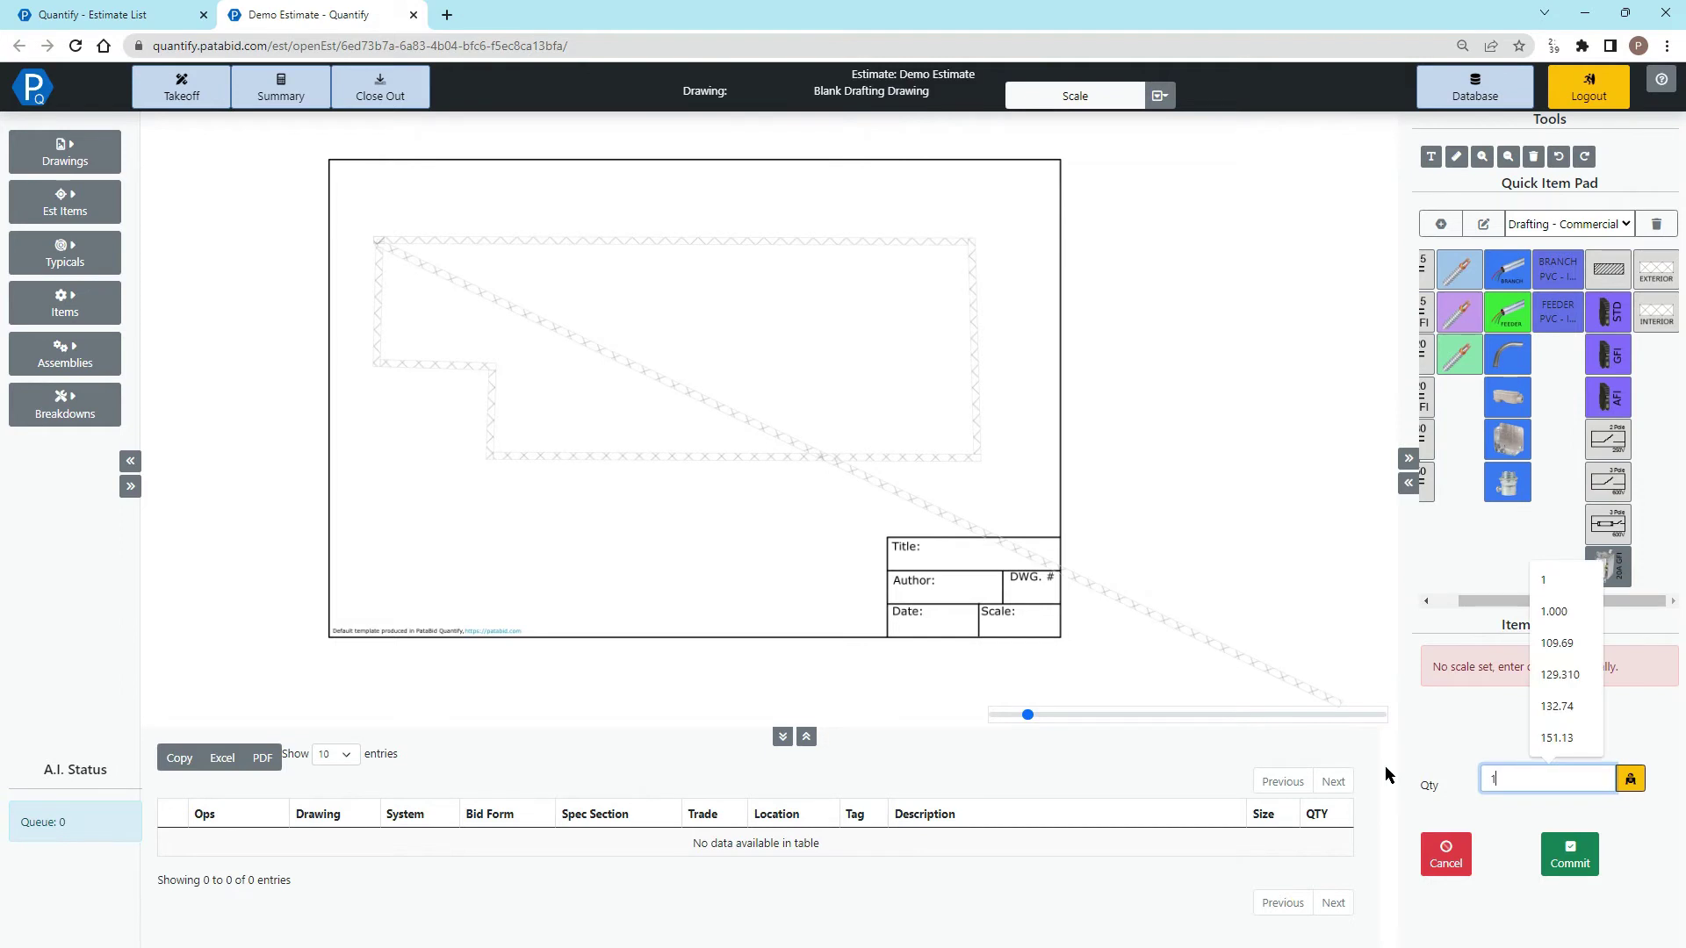
click(1554, 853)
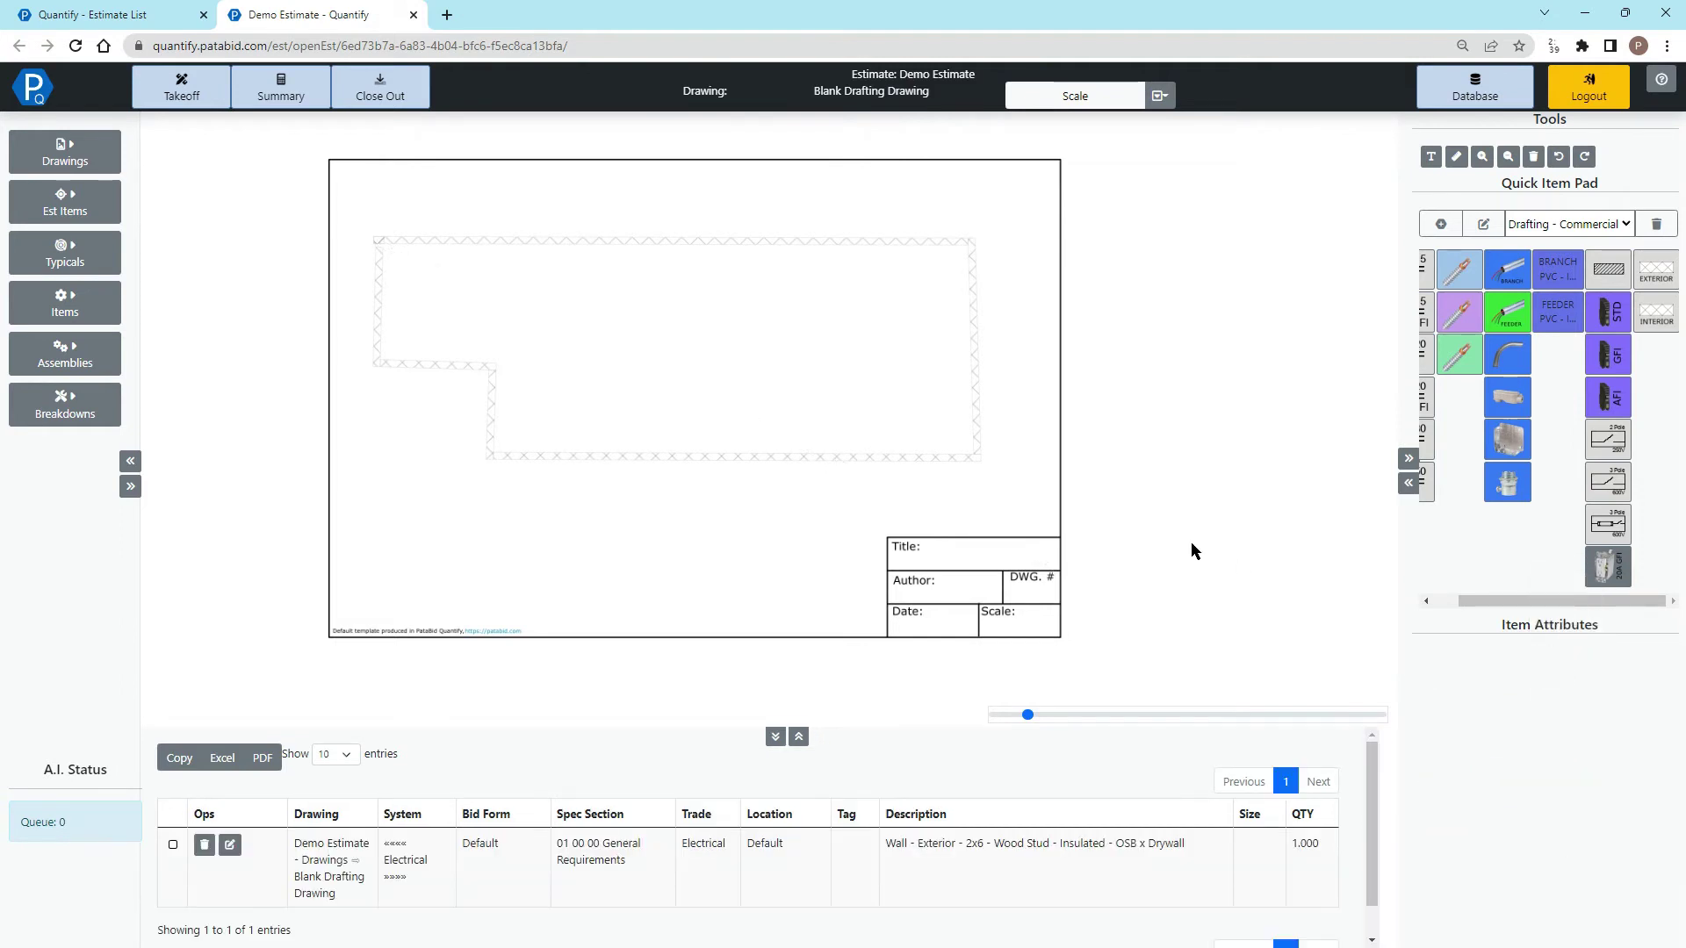
- Set up the 15A receptacle with #14 wire gauge and a drop length of 8
scroll(453, 241, up, 3)
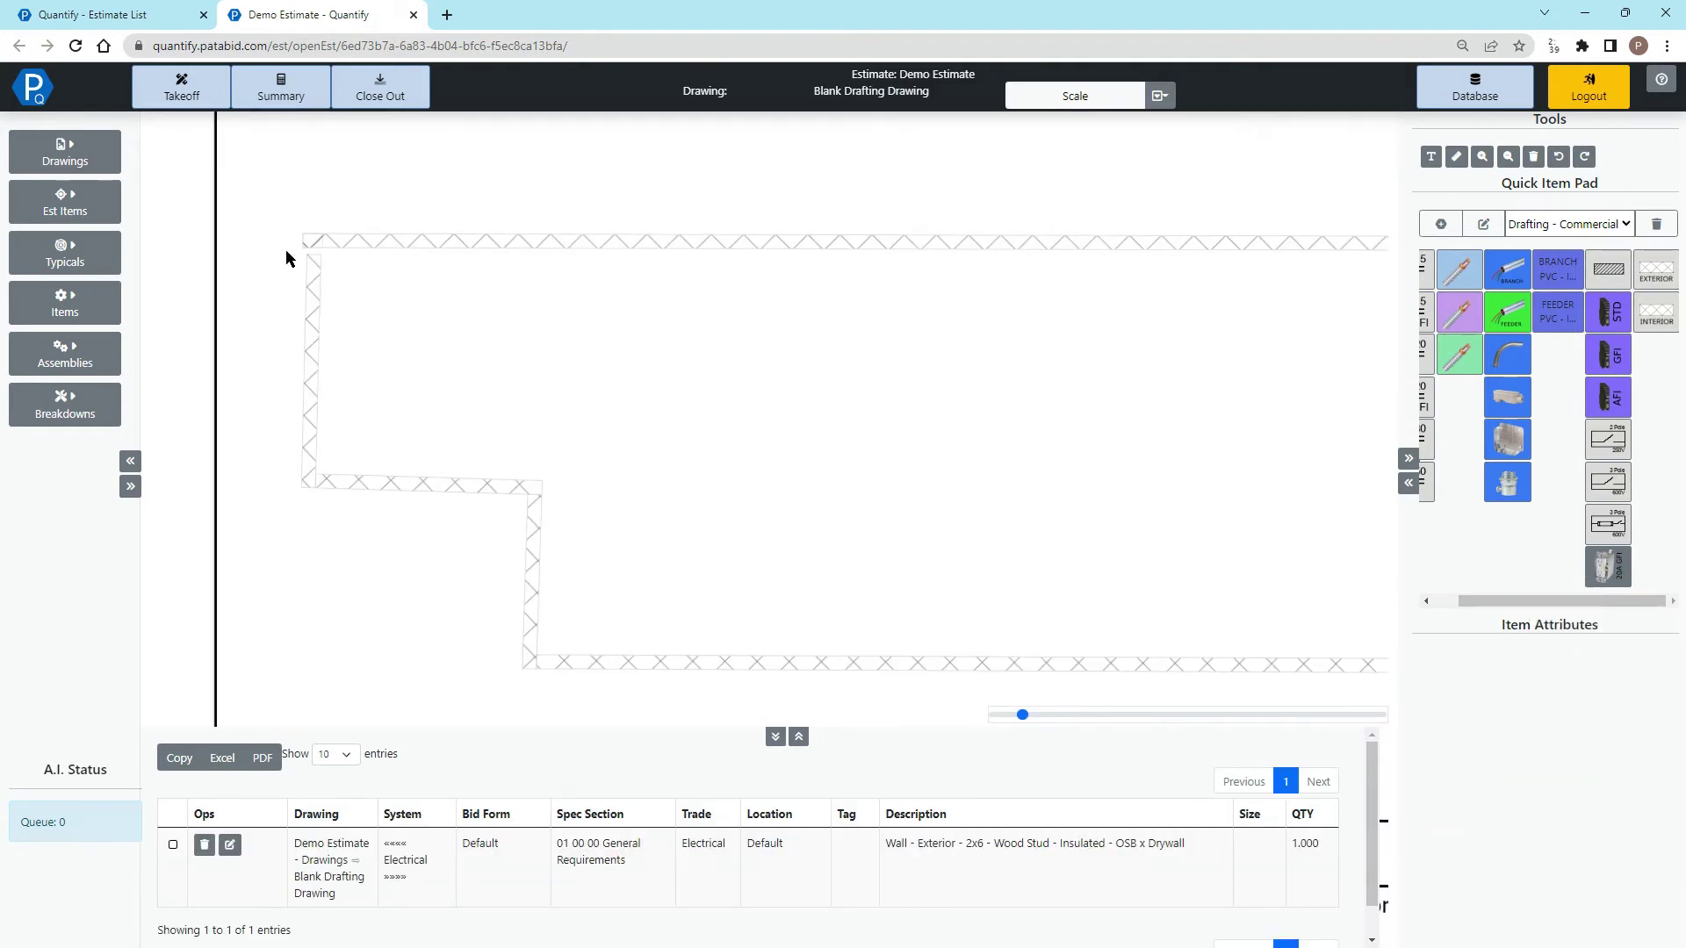
scroll(299, 250, up, 2)
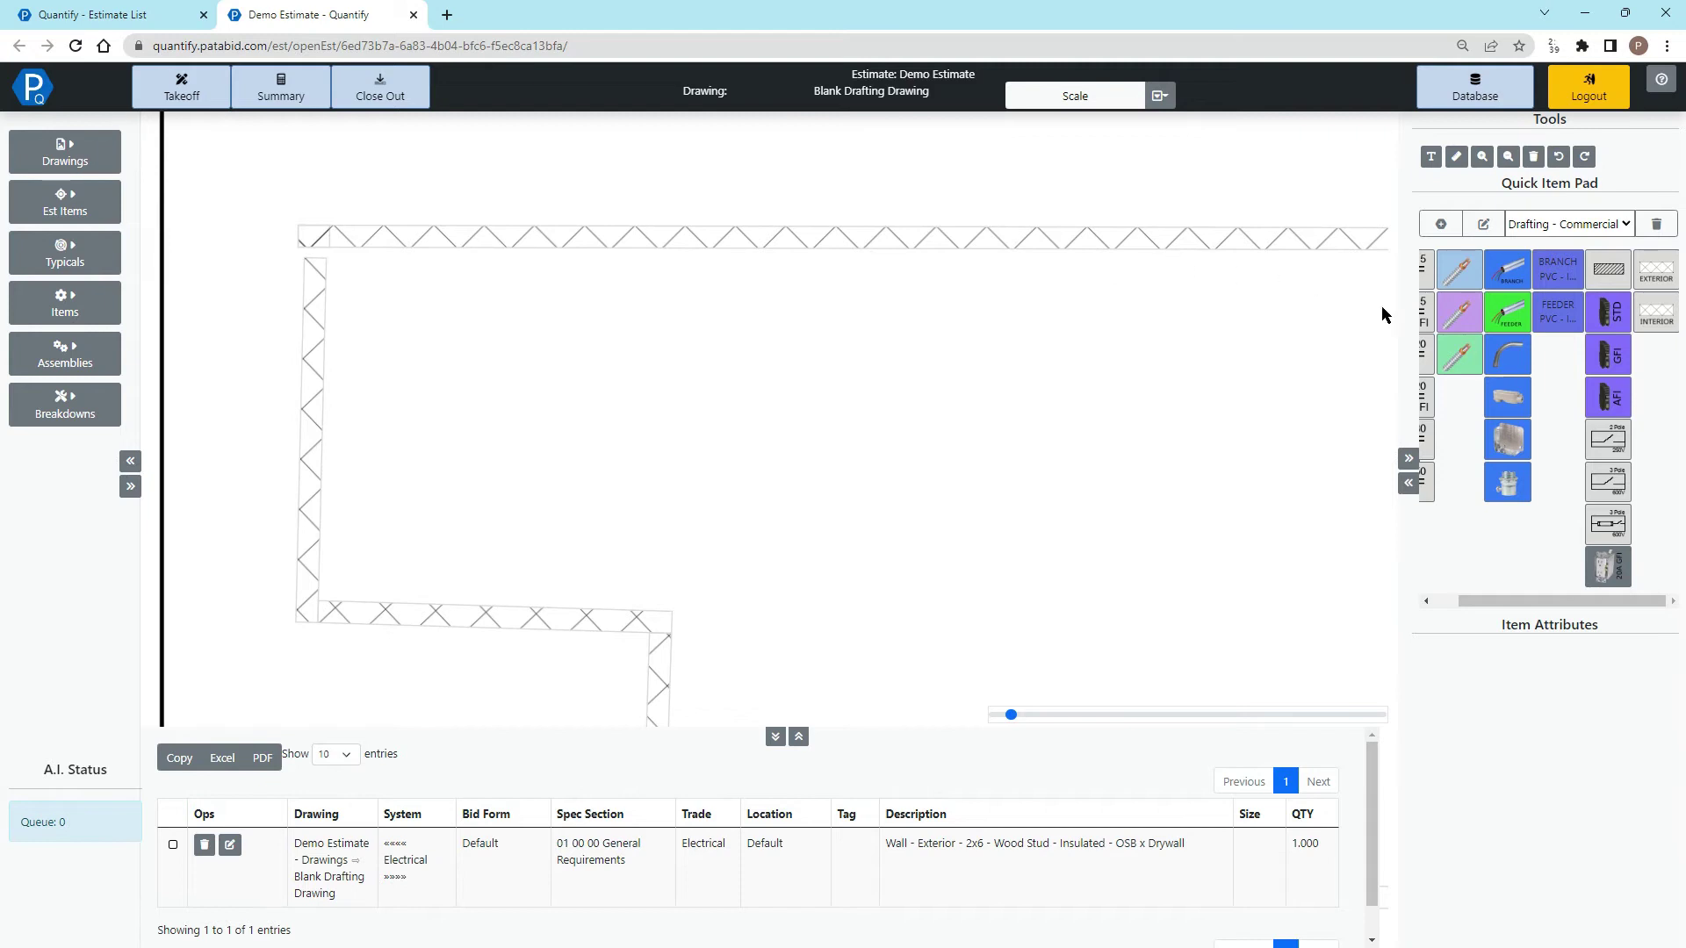
drag(1512, 601, 1483, 602)
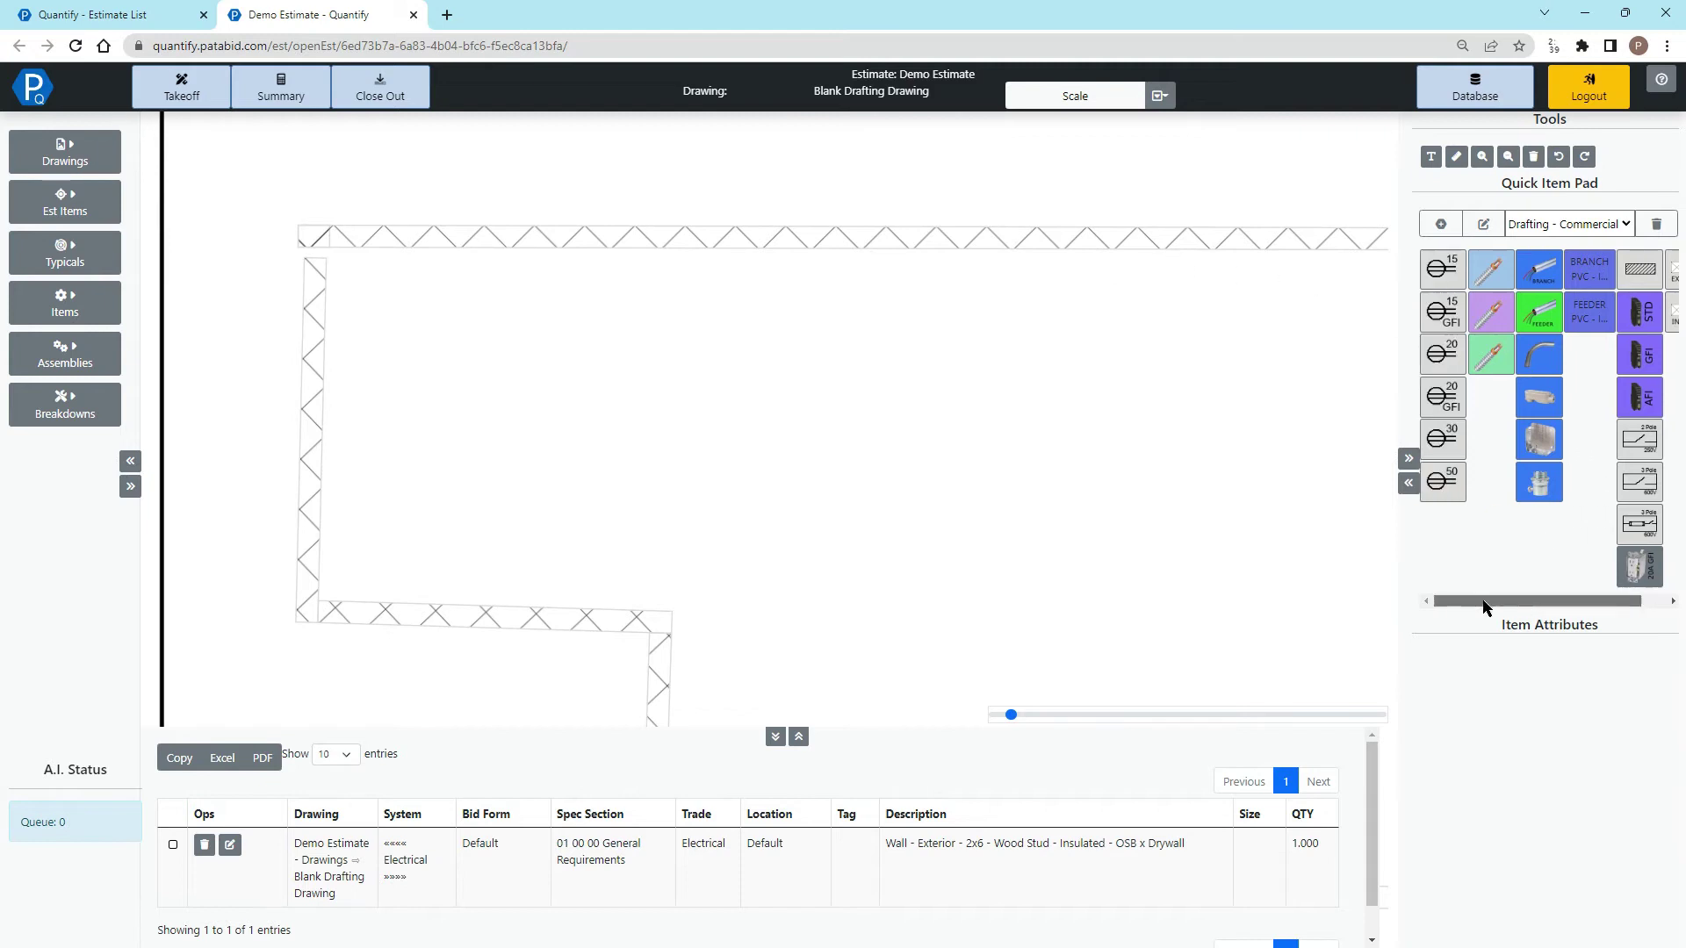
click(1437, 279)
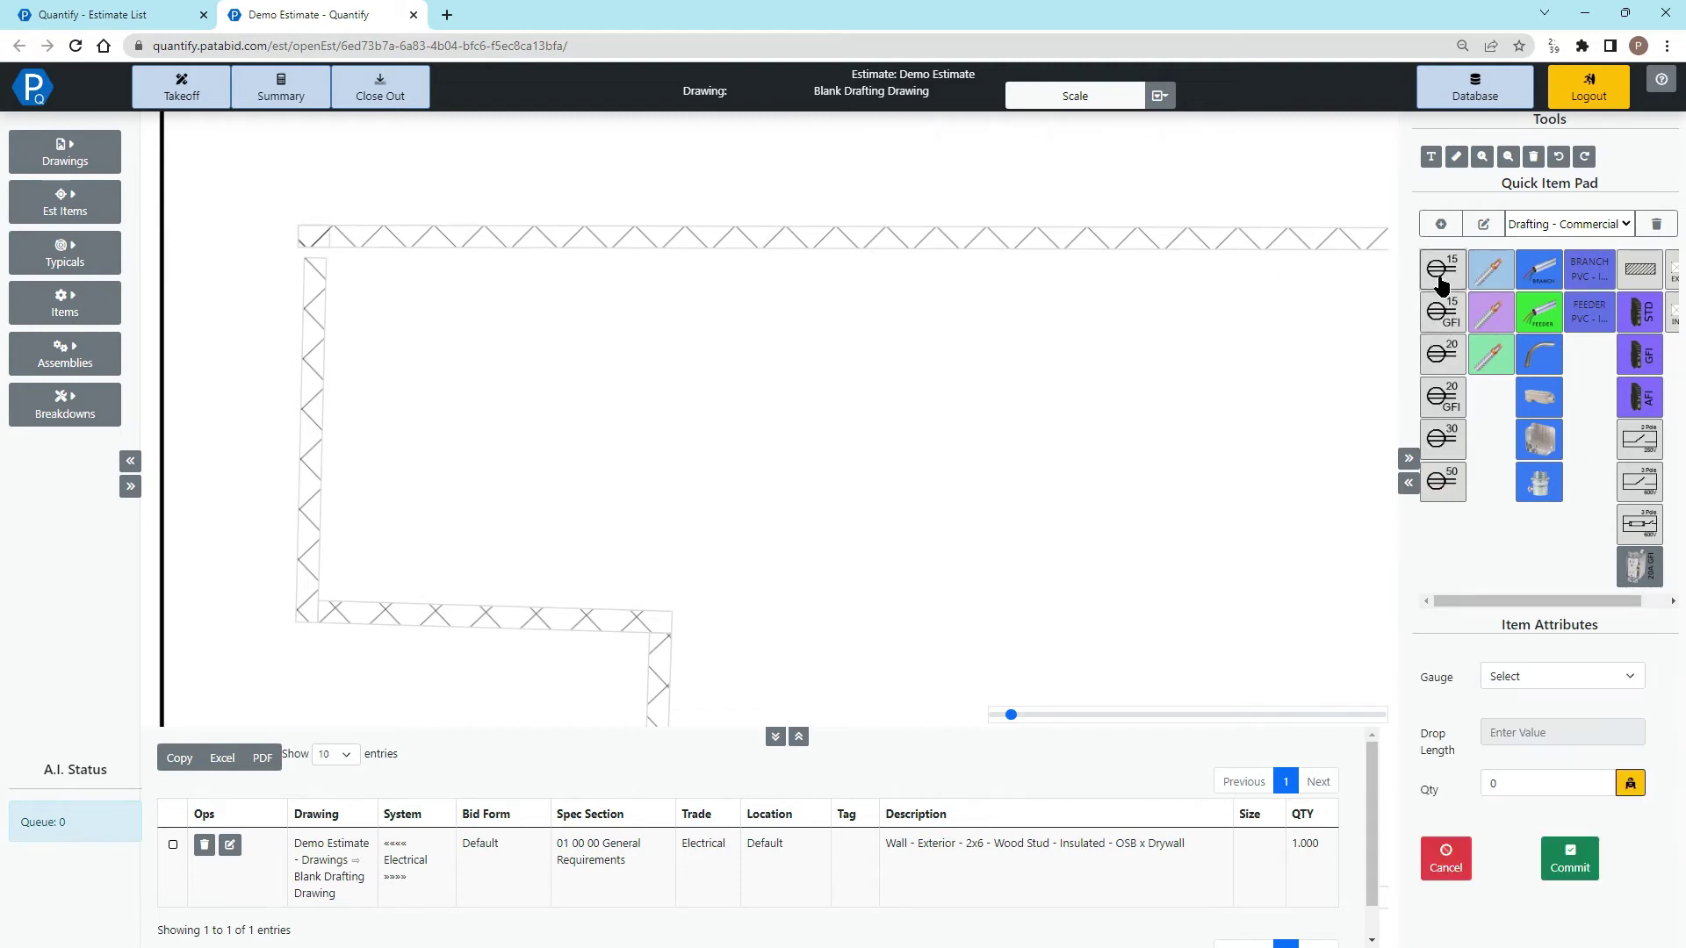
click(1518, 678)
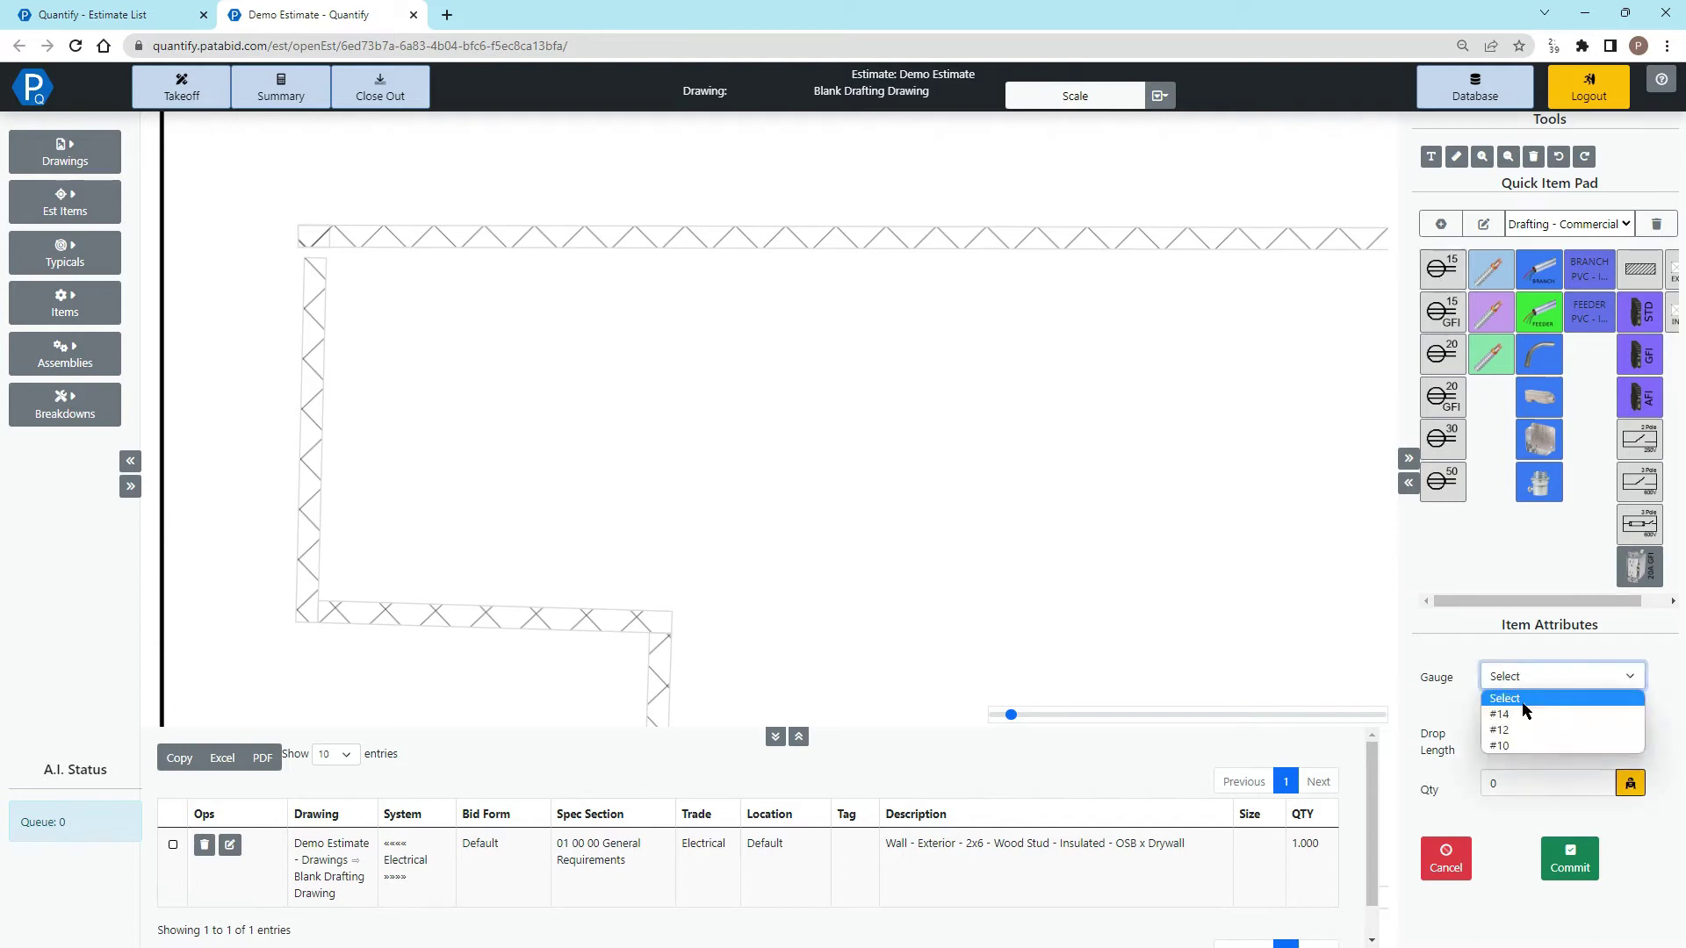
click(1522, 716)
click(1533, 735)
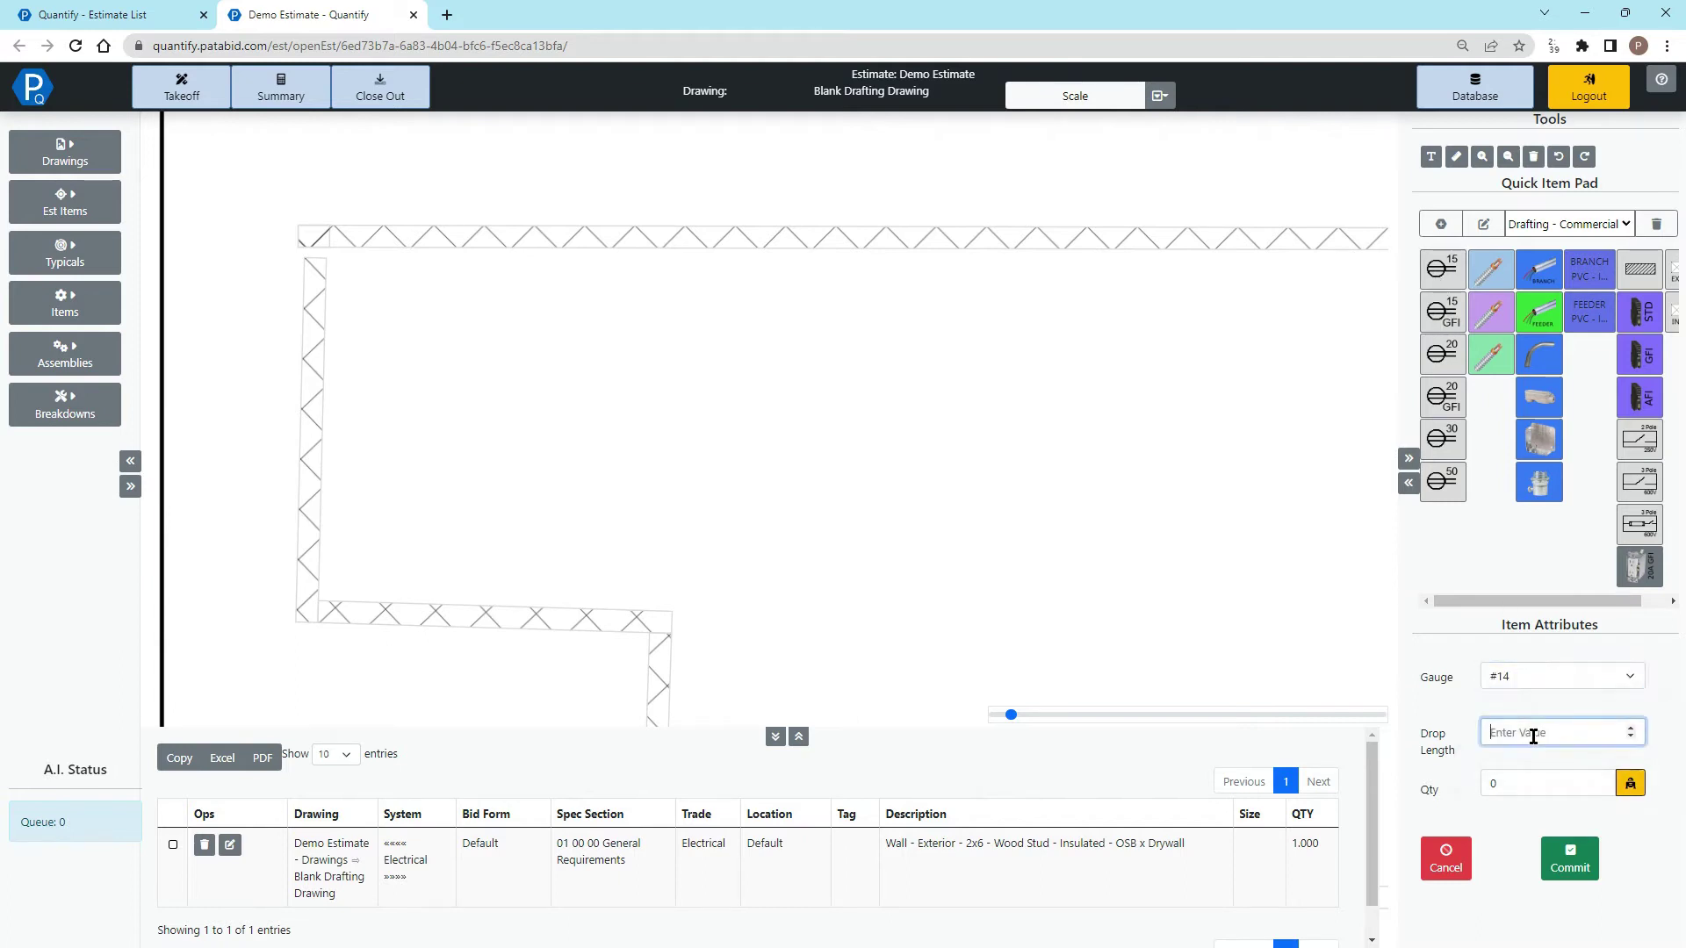
text(8)
- Place three 15A duplex plugs along the top wall and expand the takeoff table
click(468, 252)
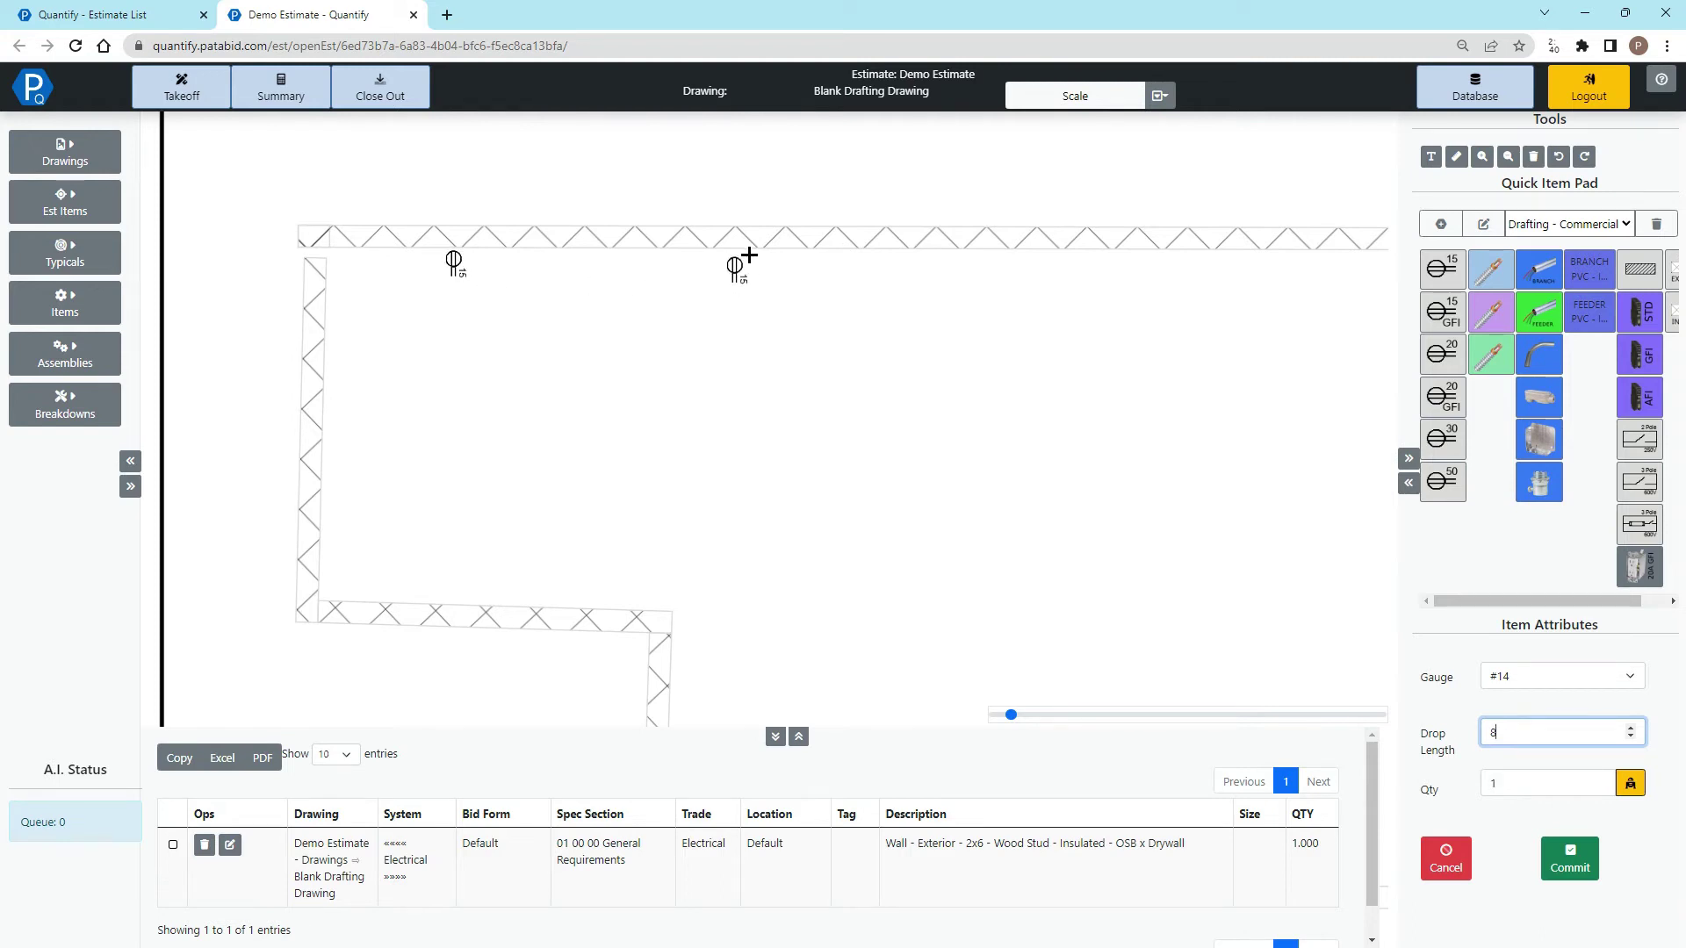
click(748, 254)
click(1111, 254)
key(Return)
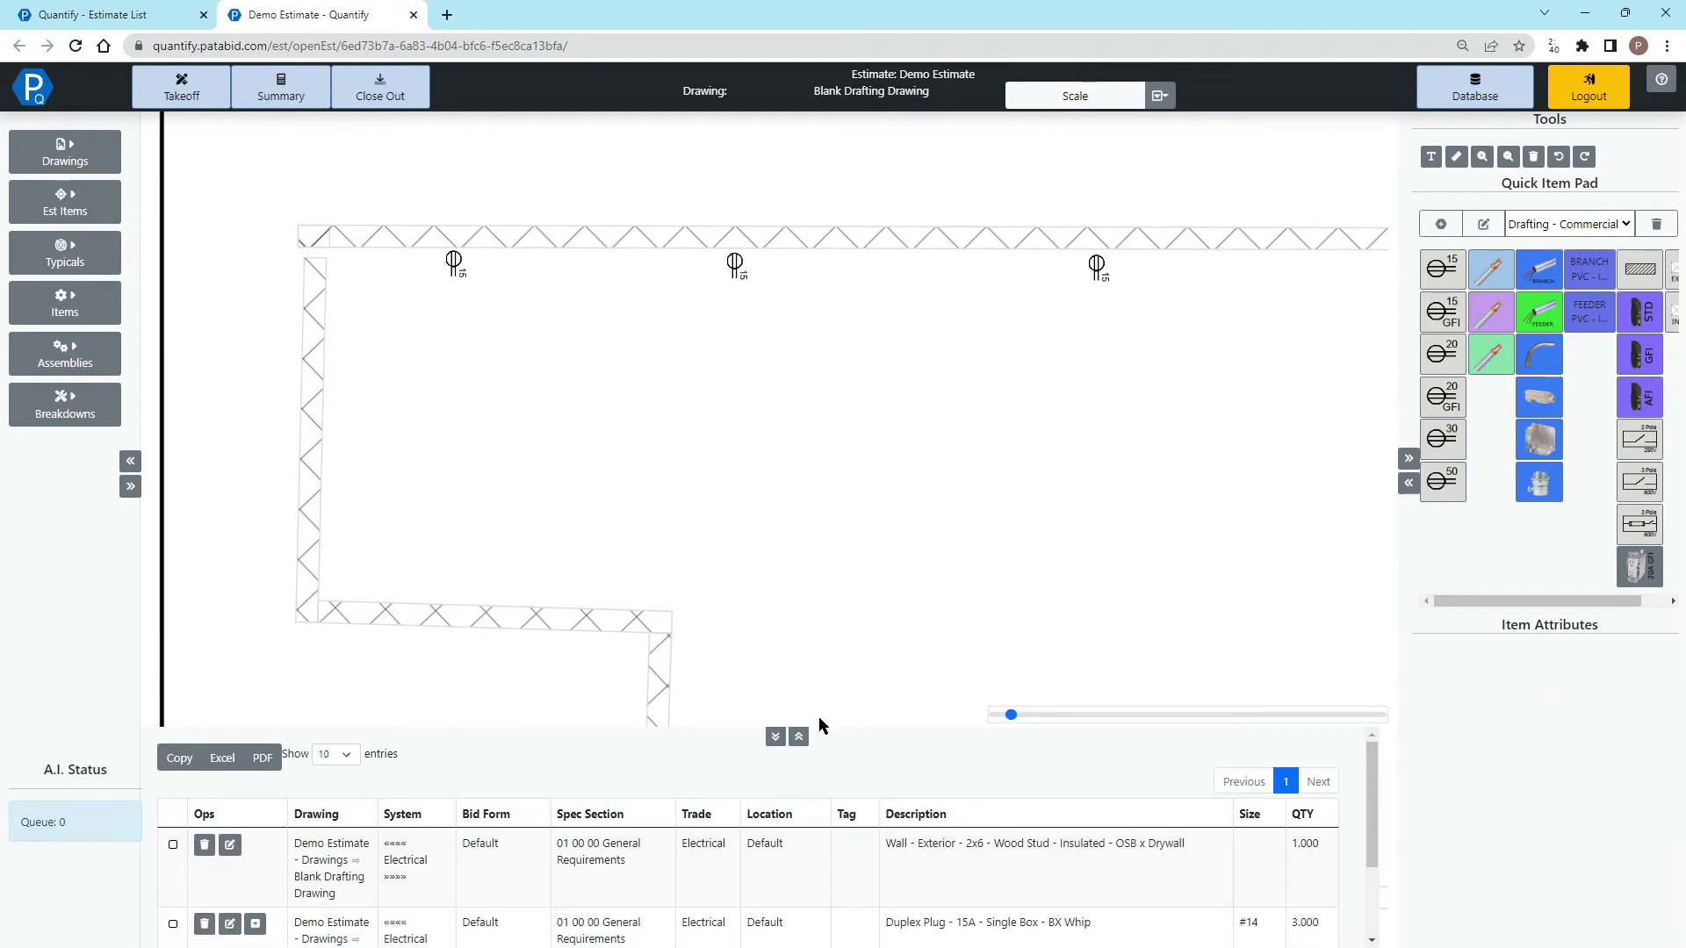
click(798, 736)
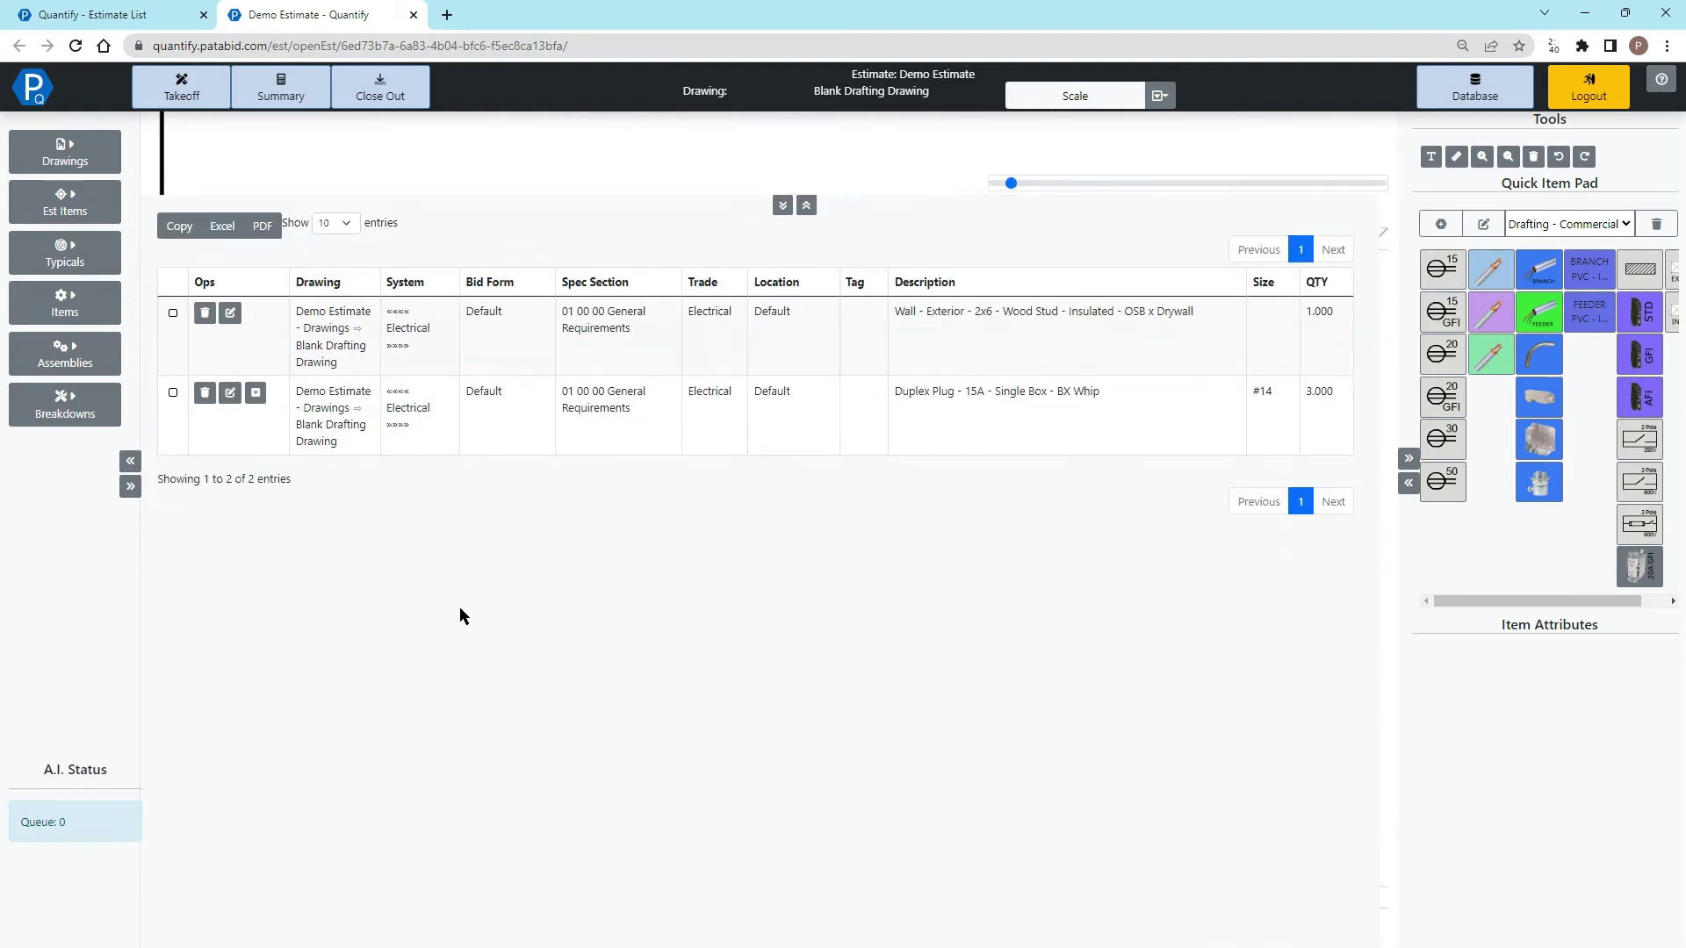
- Delete the Duplex Plug entry and its three receptacles, then bring up the Scale settings
click(256, 394)
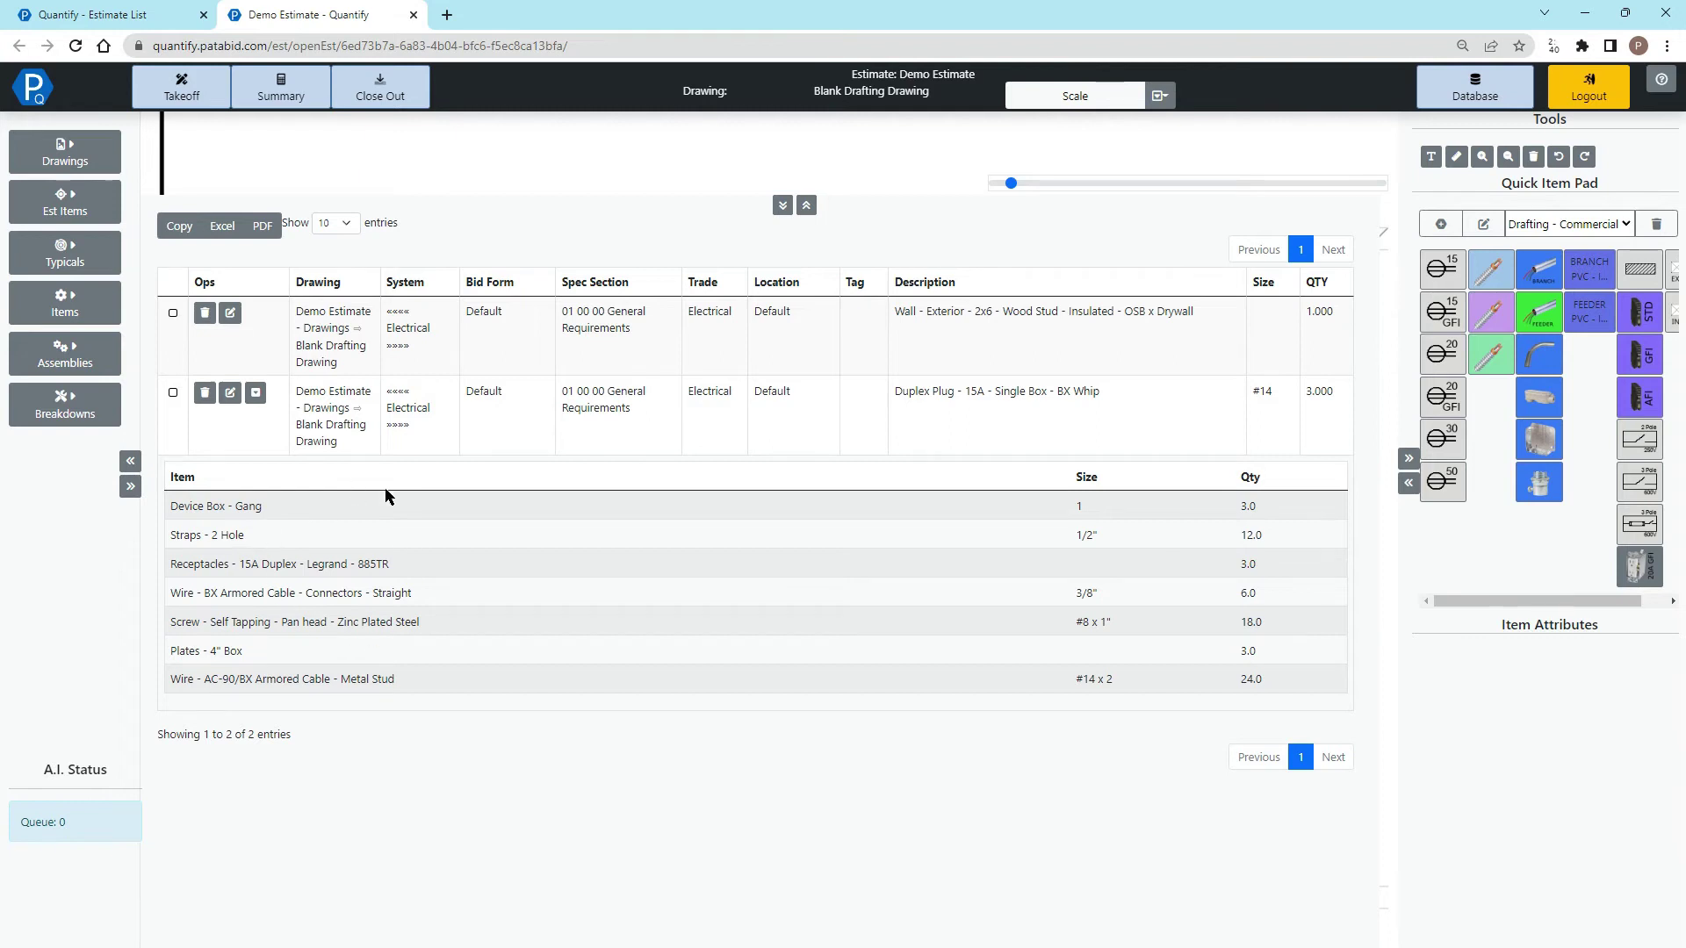
click(782, 204)
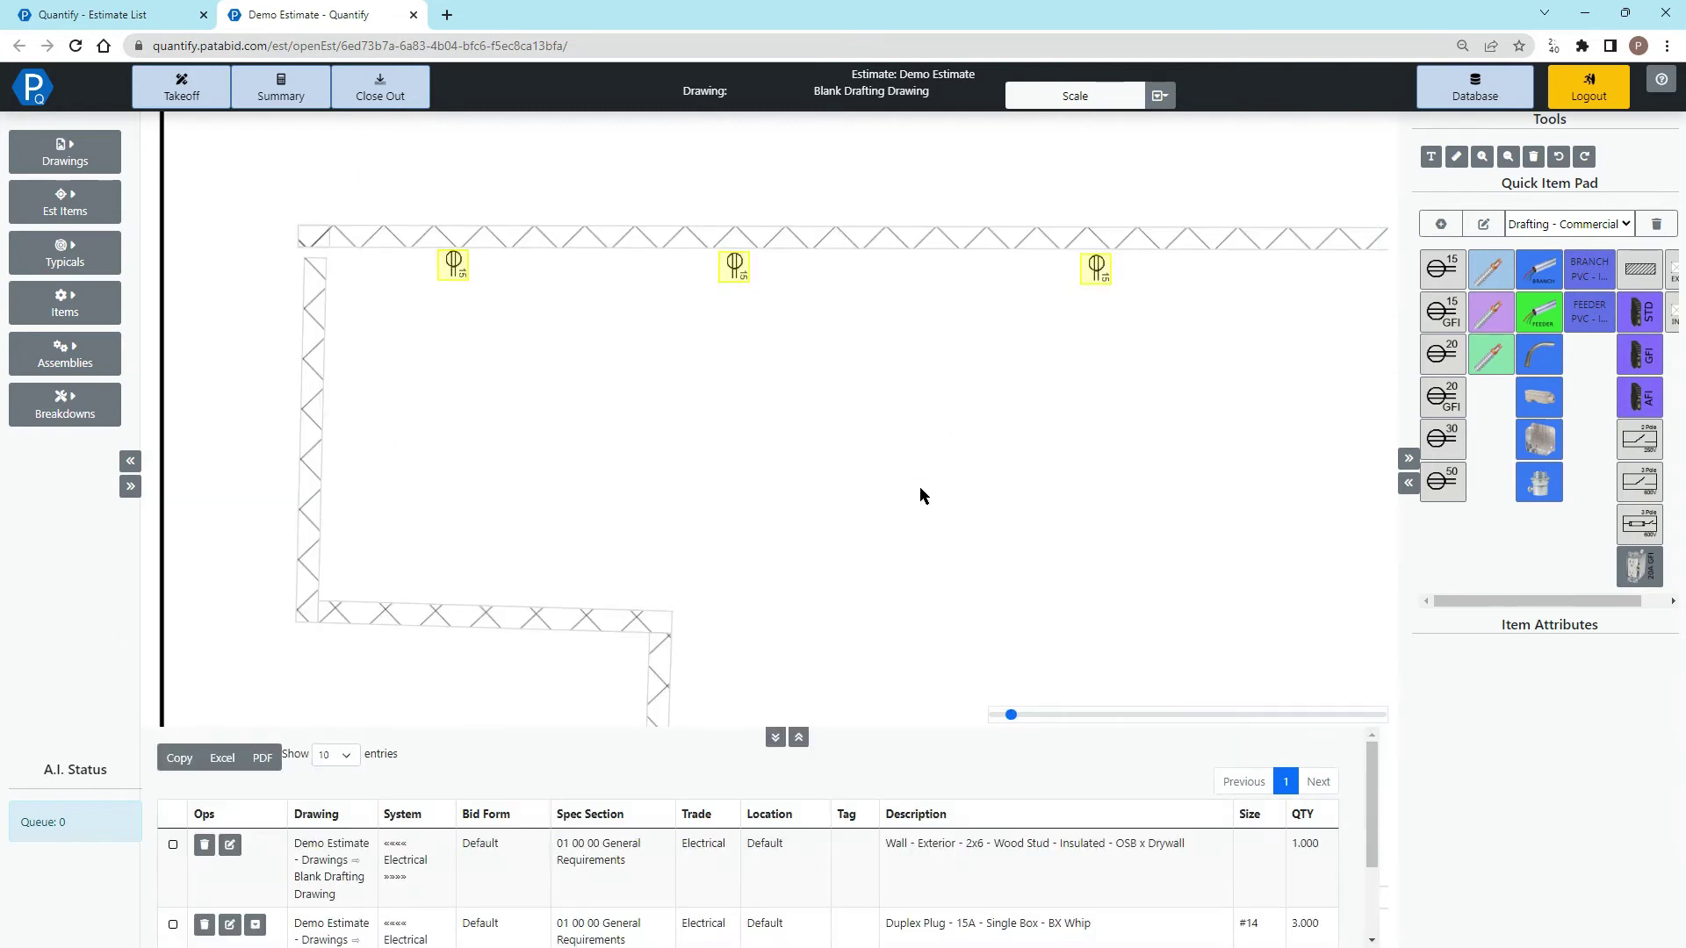
click(919, 487)
click(205, 925)
scroll(525, 448, down, 3)
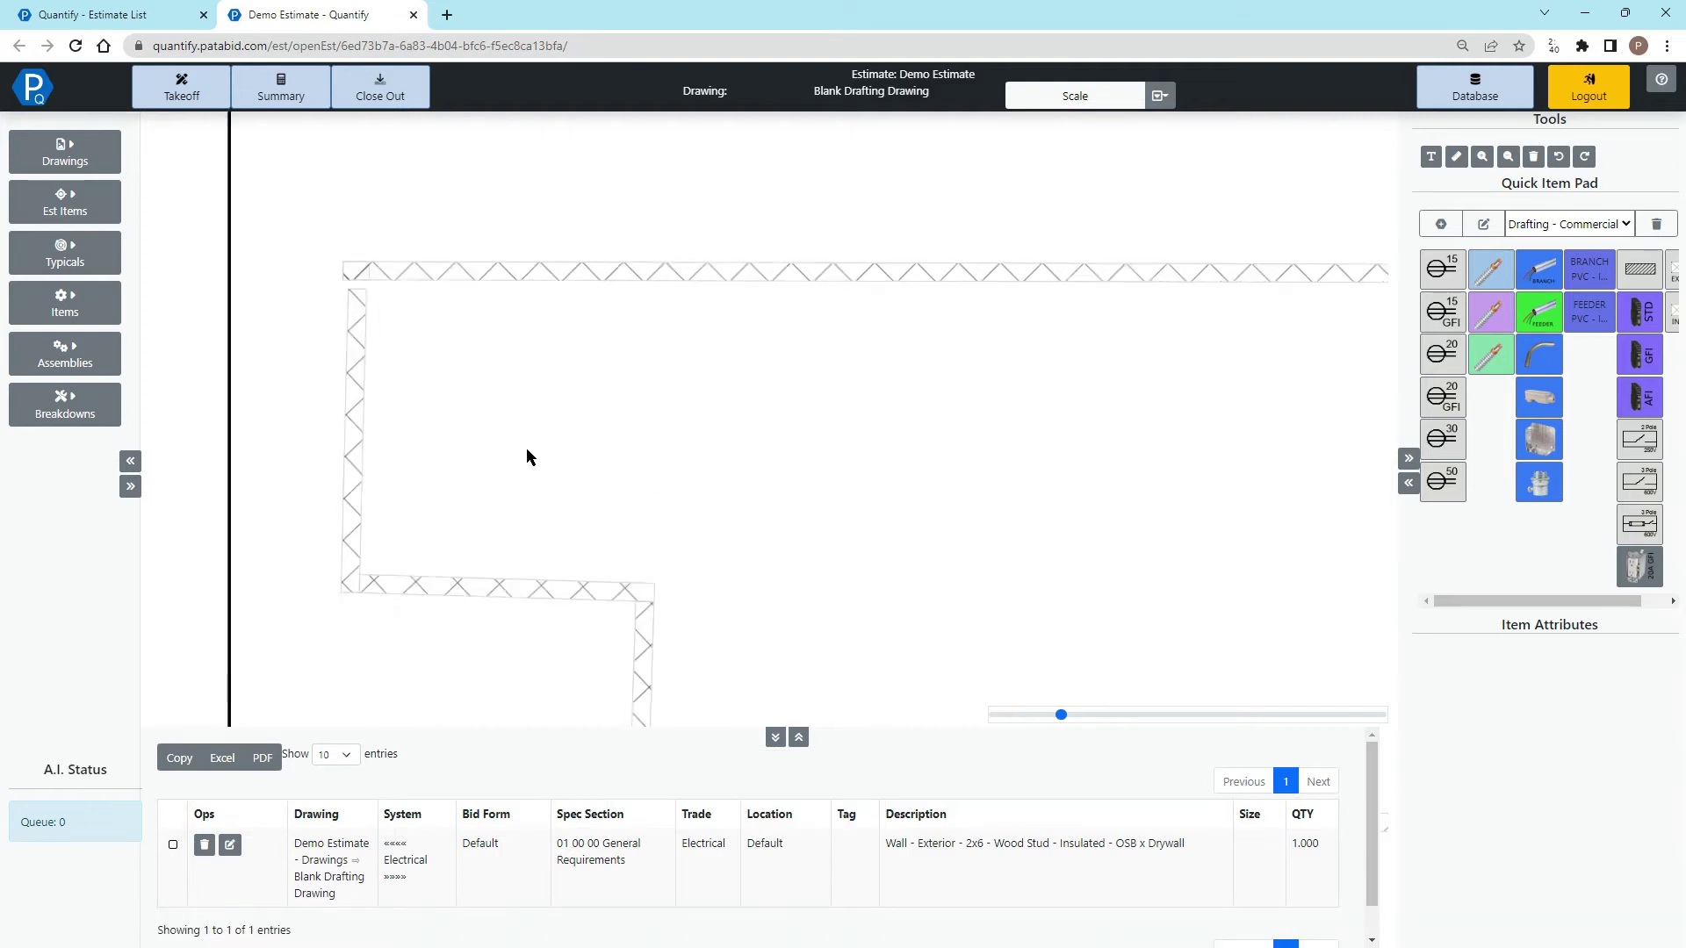
scroll(488, 440, up, 1)
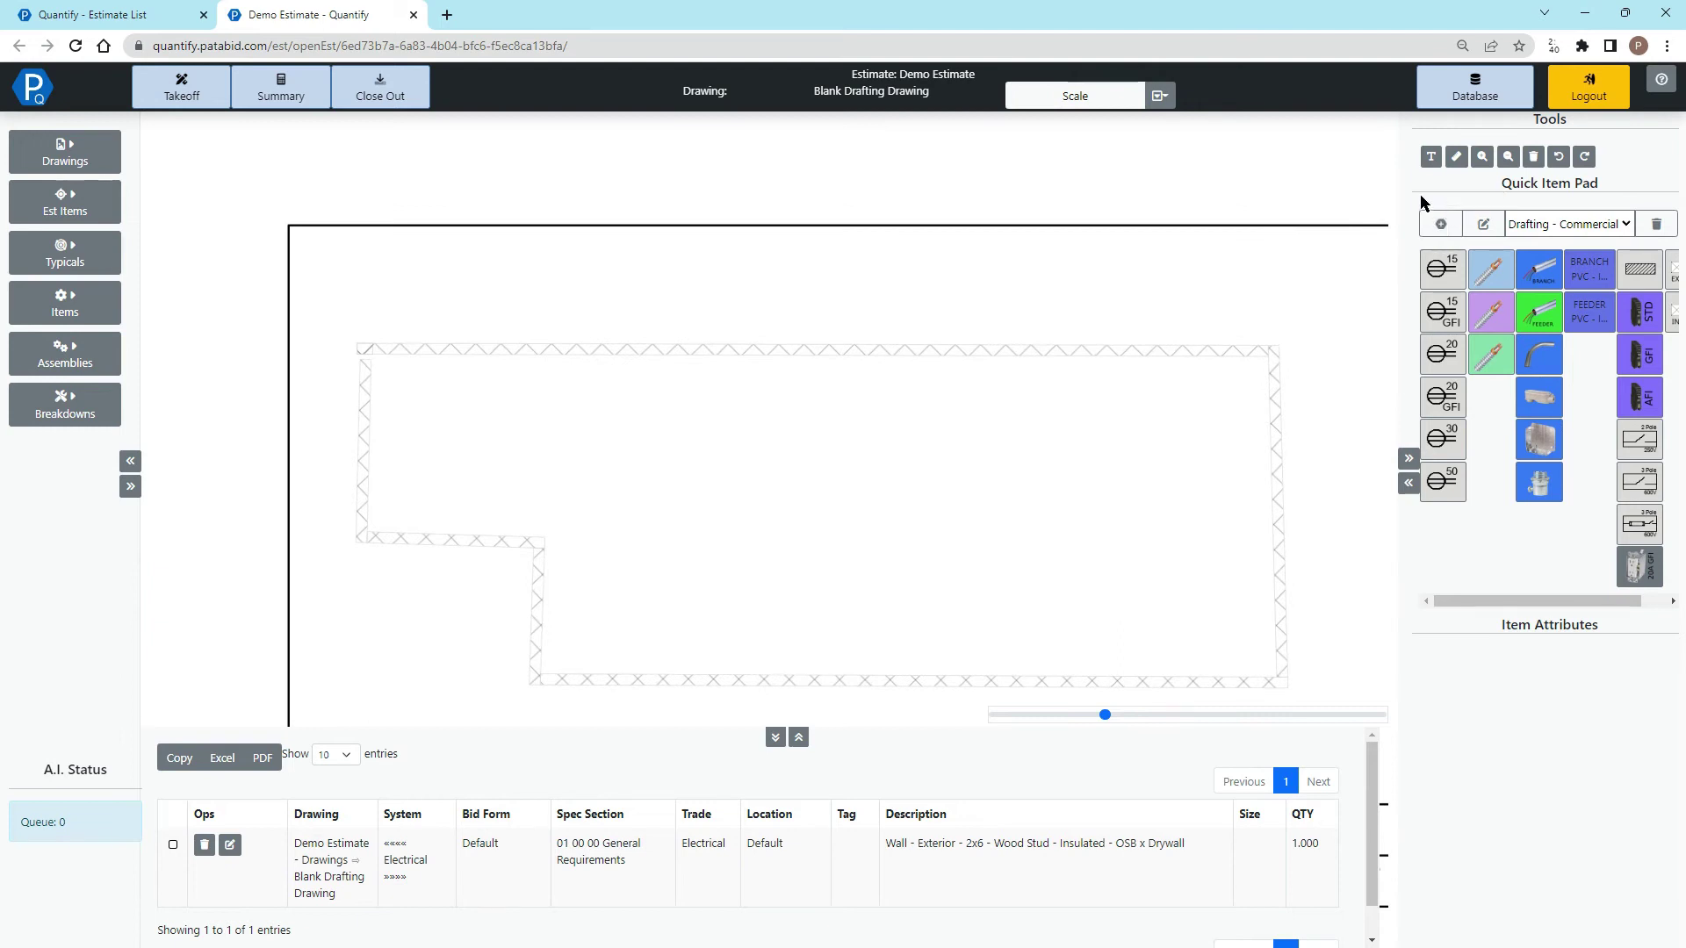
click(1159, 95)
- Calibrate the scale by measuring the top wall (3.38 ft) as an actual 55 ft
click(1140, 174)
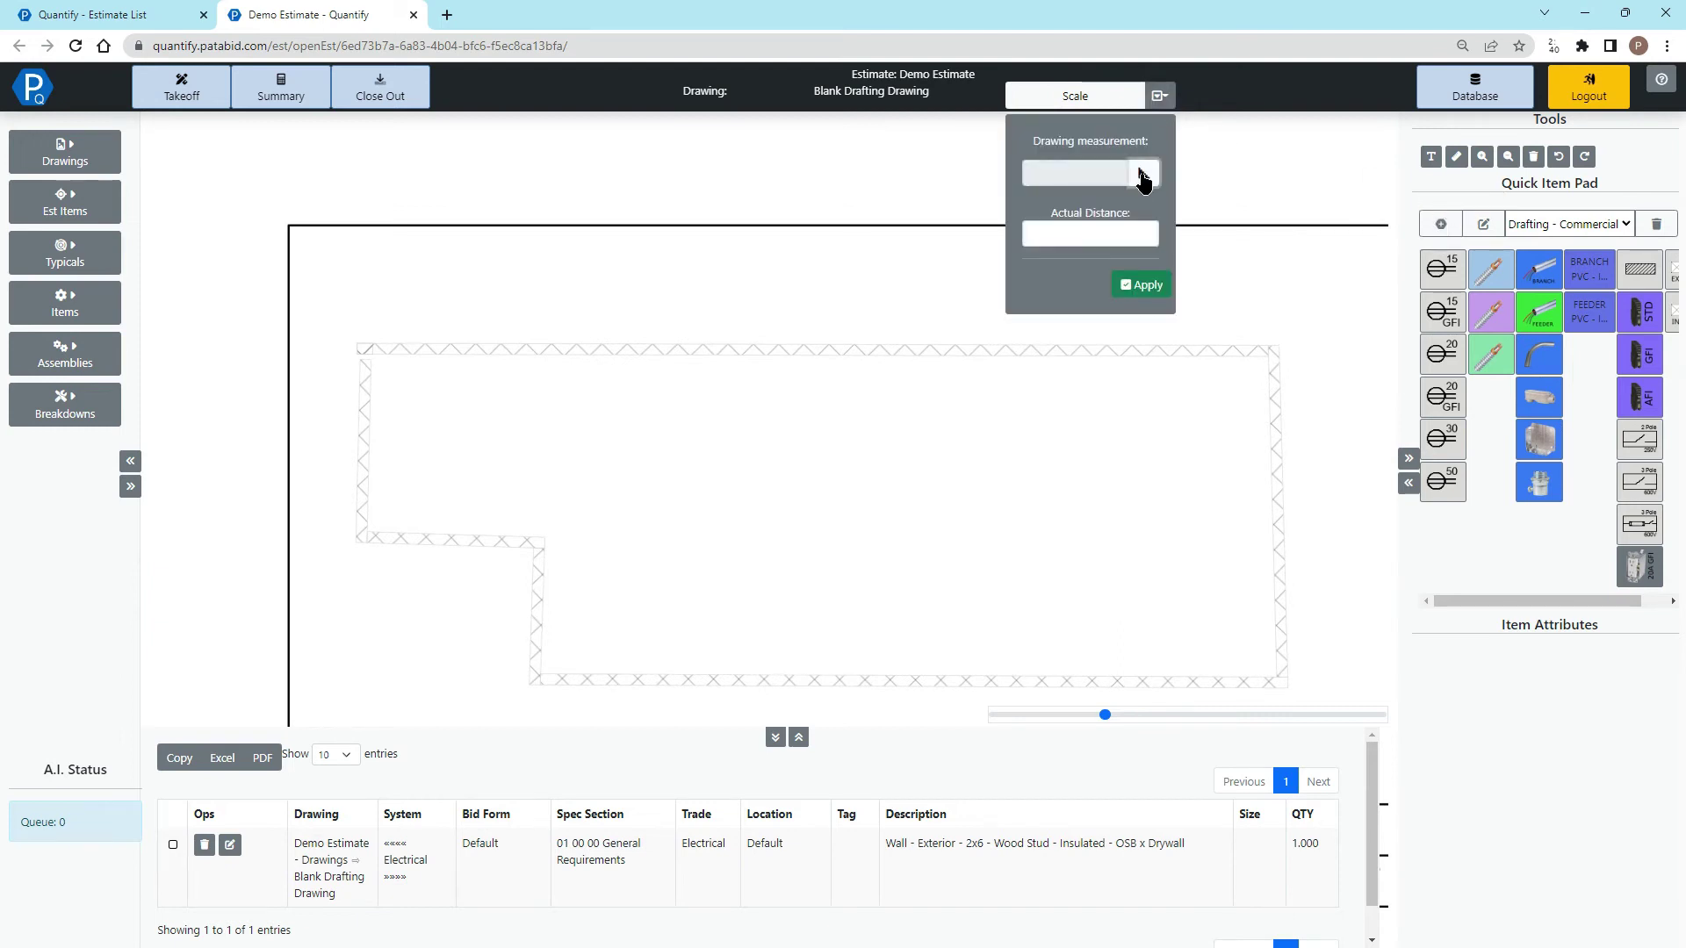
mouse_move(358, 340)
mouse_down()
mouse_move(1054, 324)
mouse_move(1281, 345)
mouse_up()
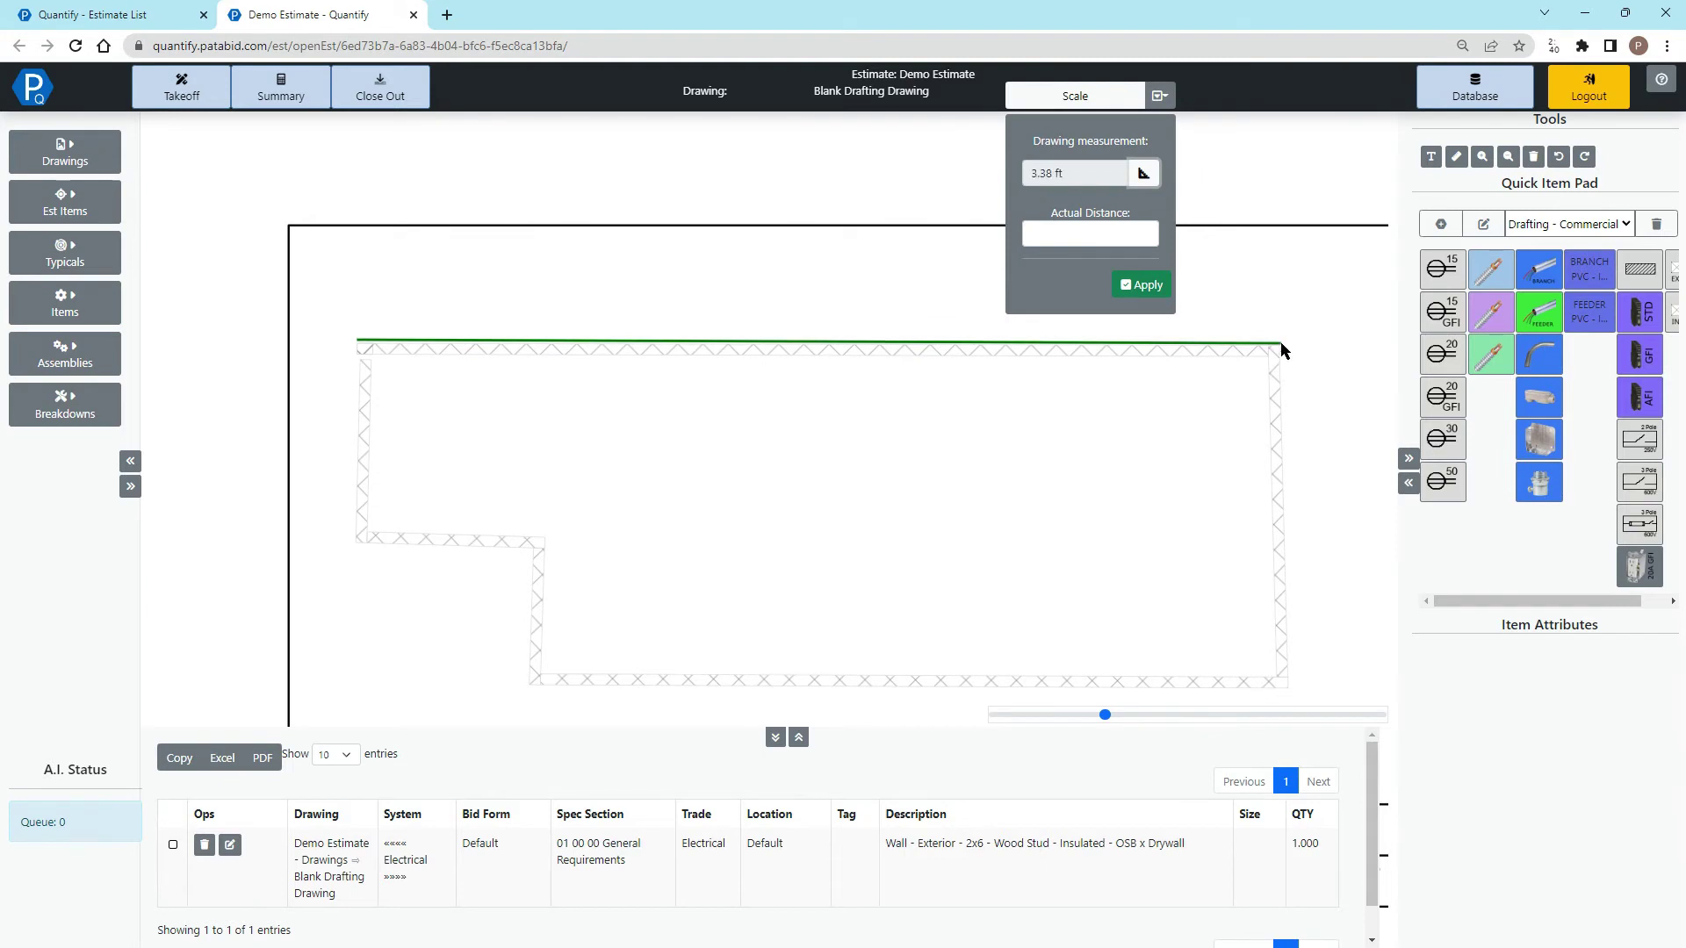
click(1105, 231)
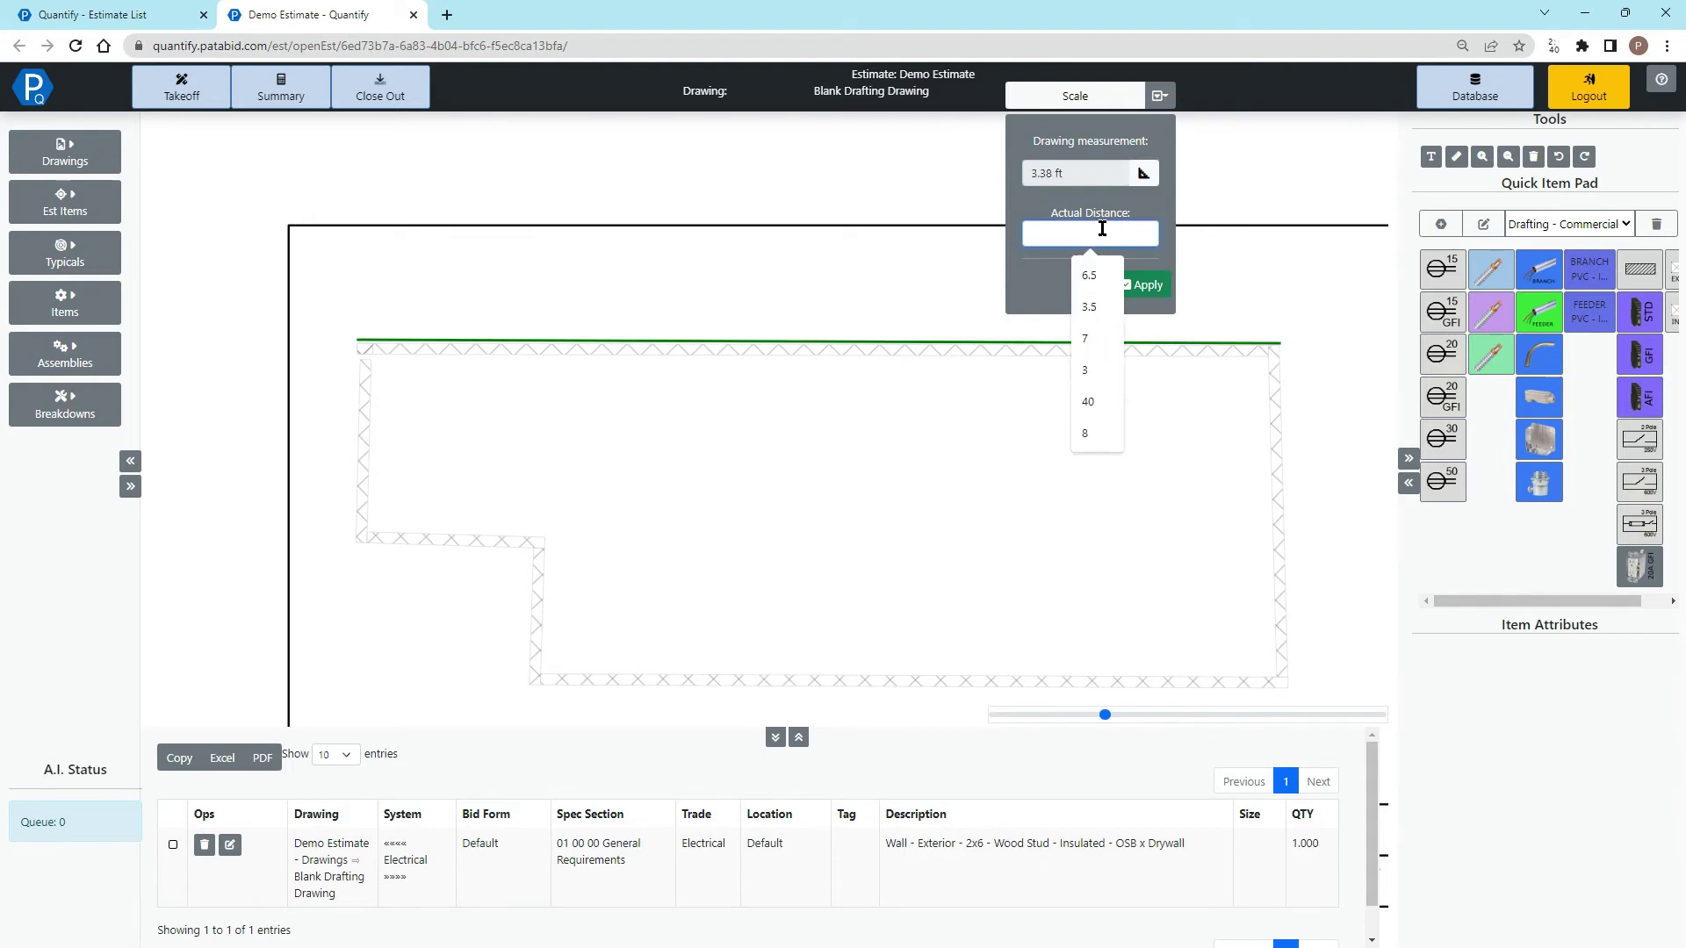
text(55)
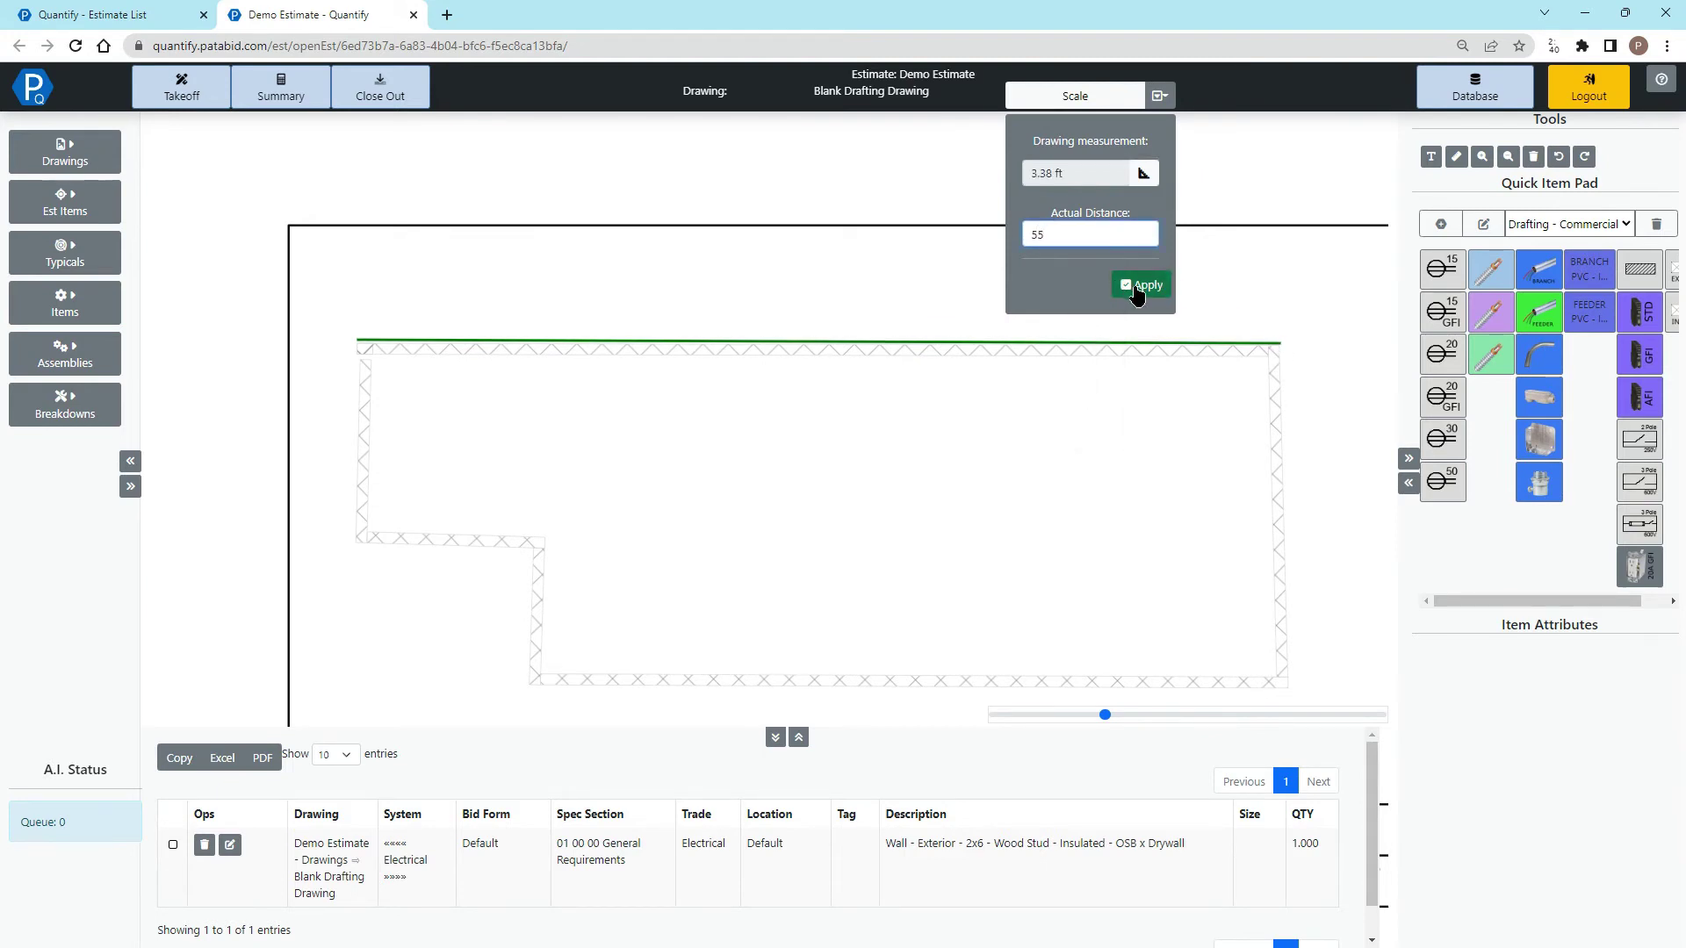
click(1137, 290)
scroll(364, 360, up, 5)
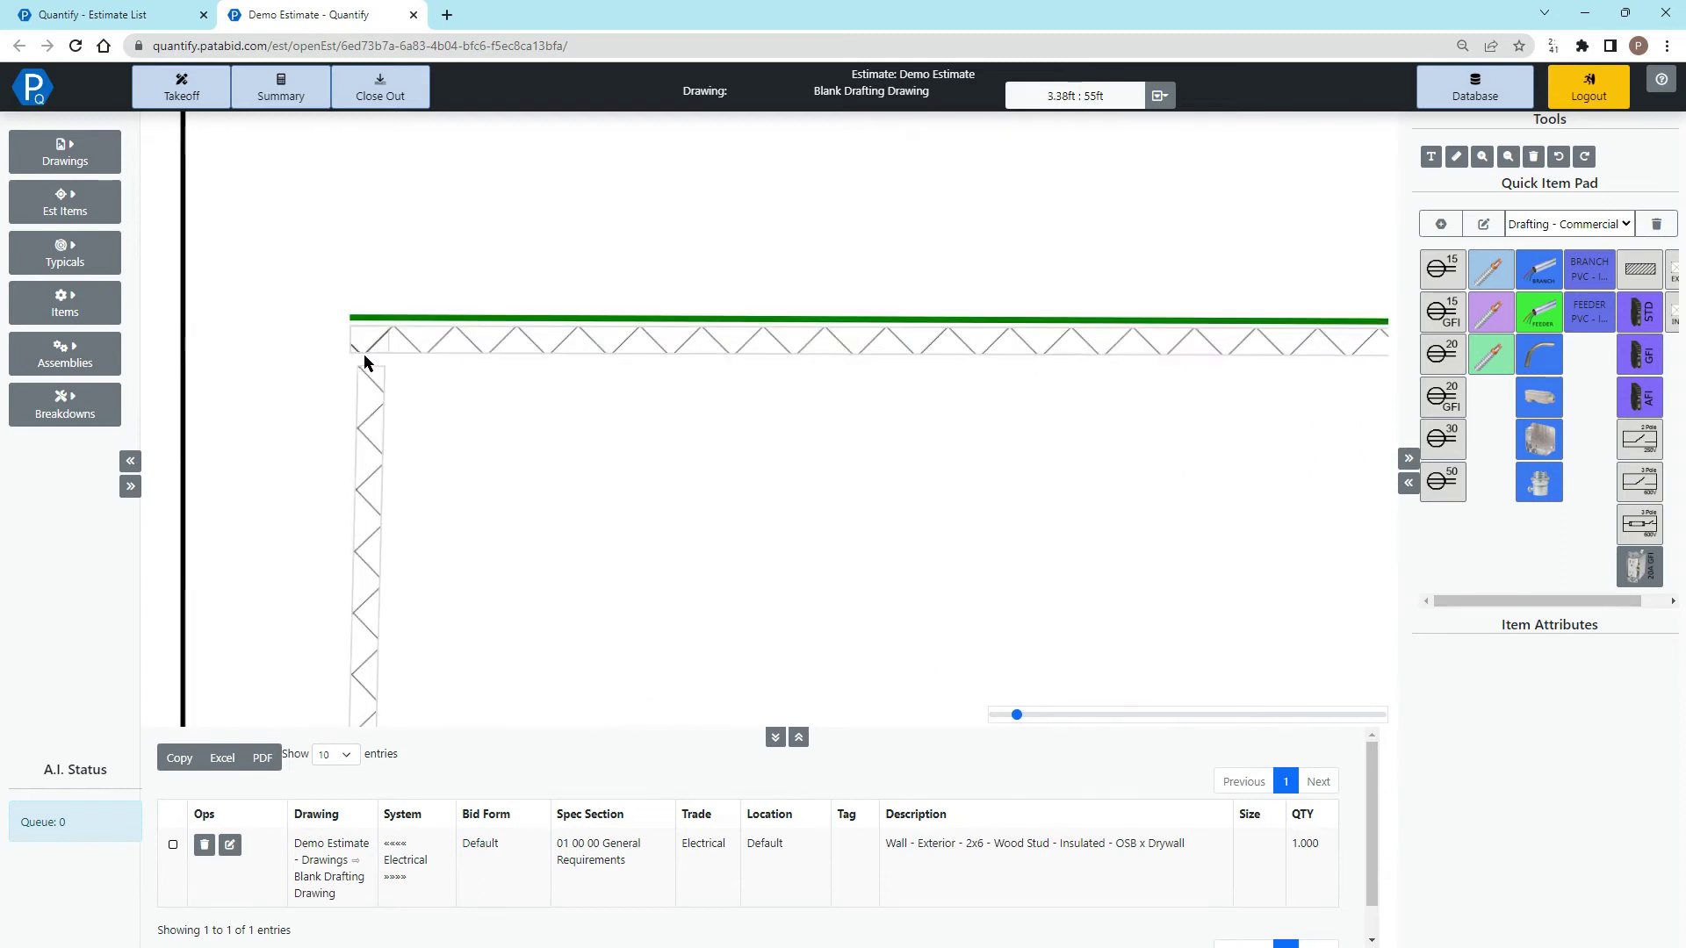
click(1455, 159)
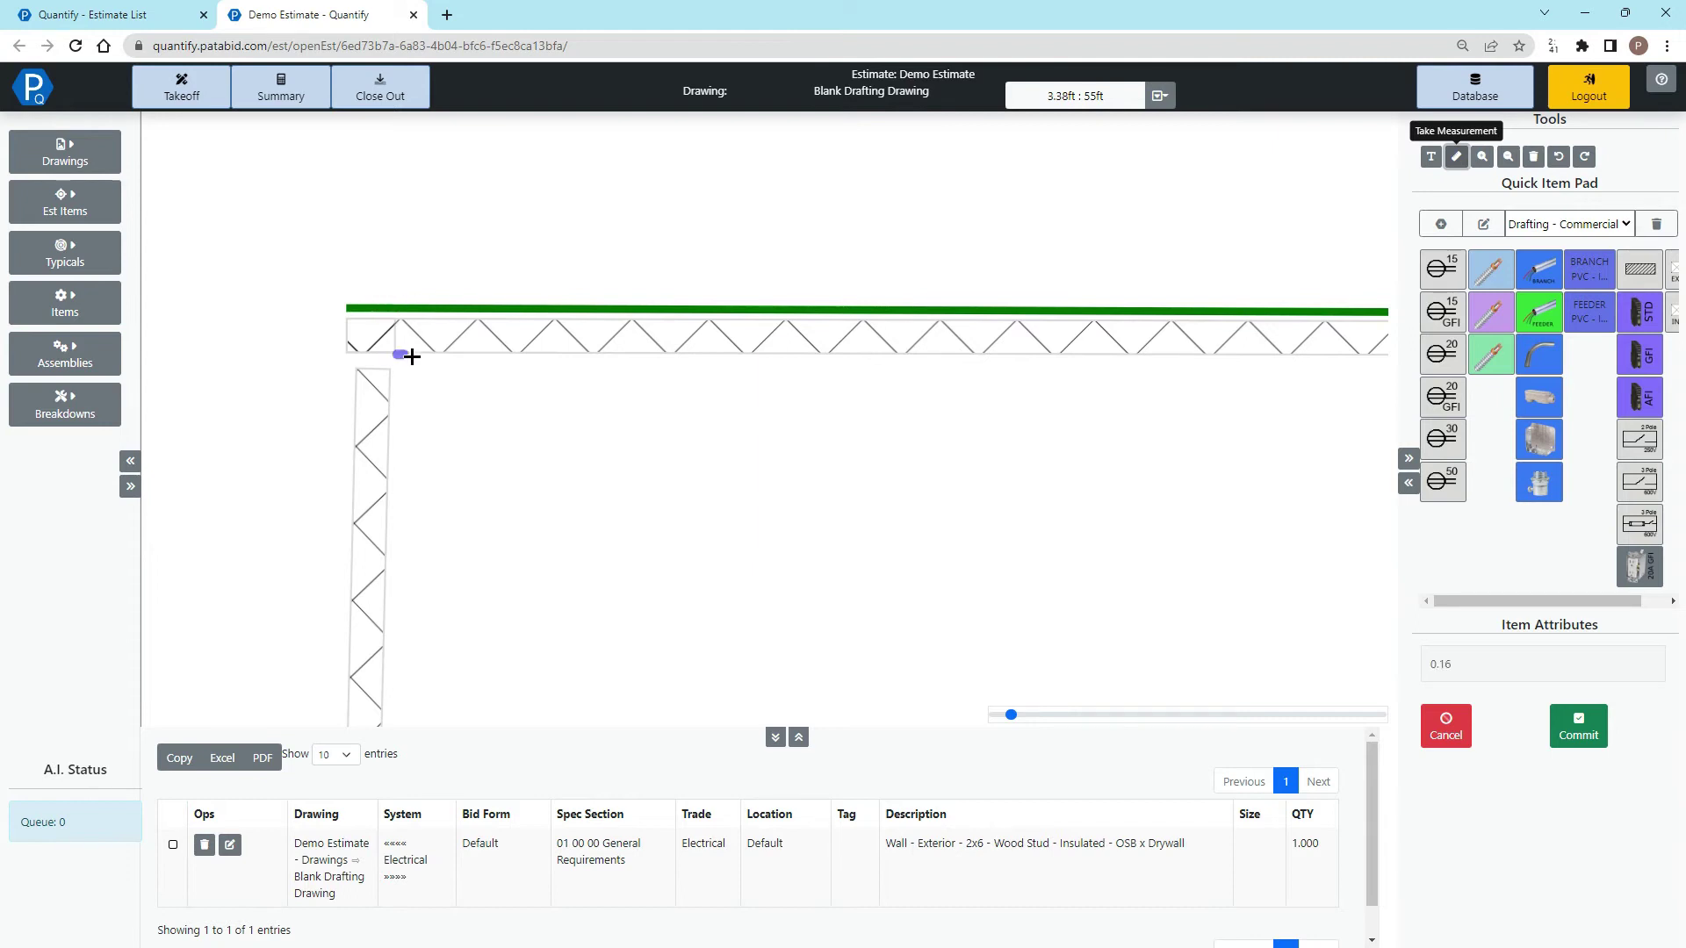
- Measure a 7.97 ft line along the top wall and copy it
drag(412, 355, 809, 354)
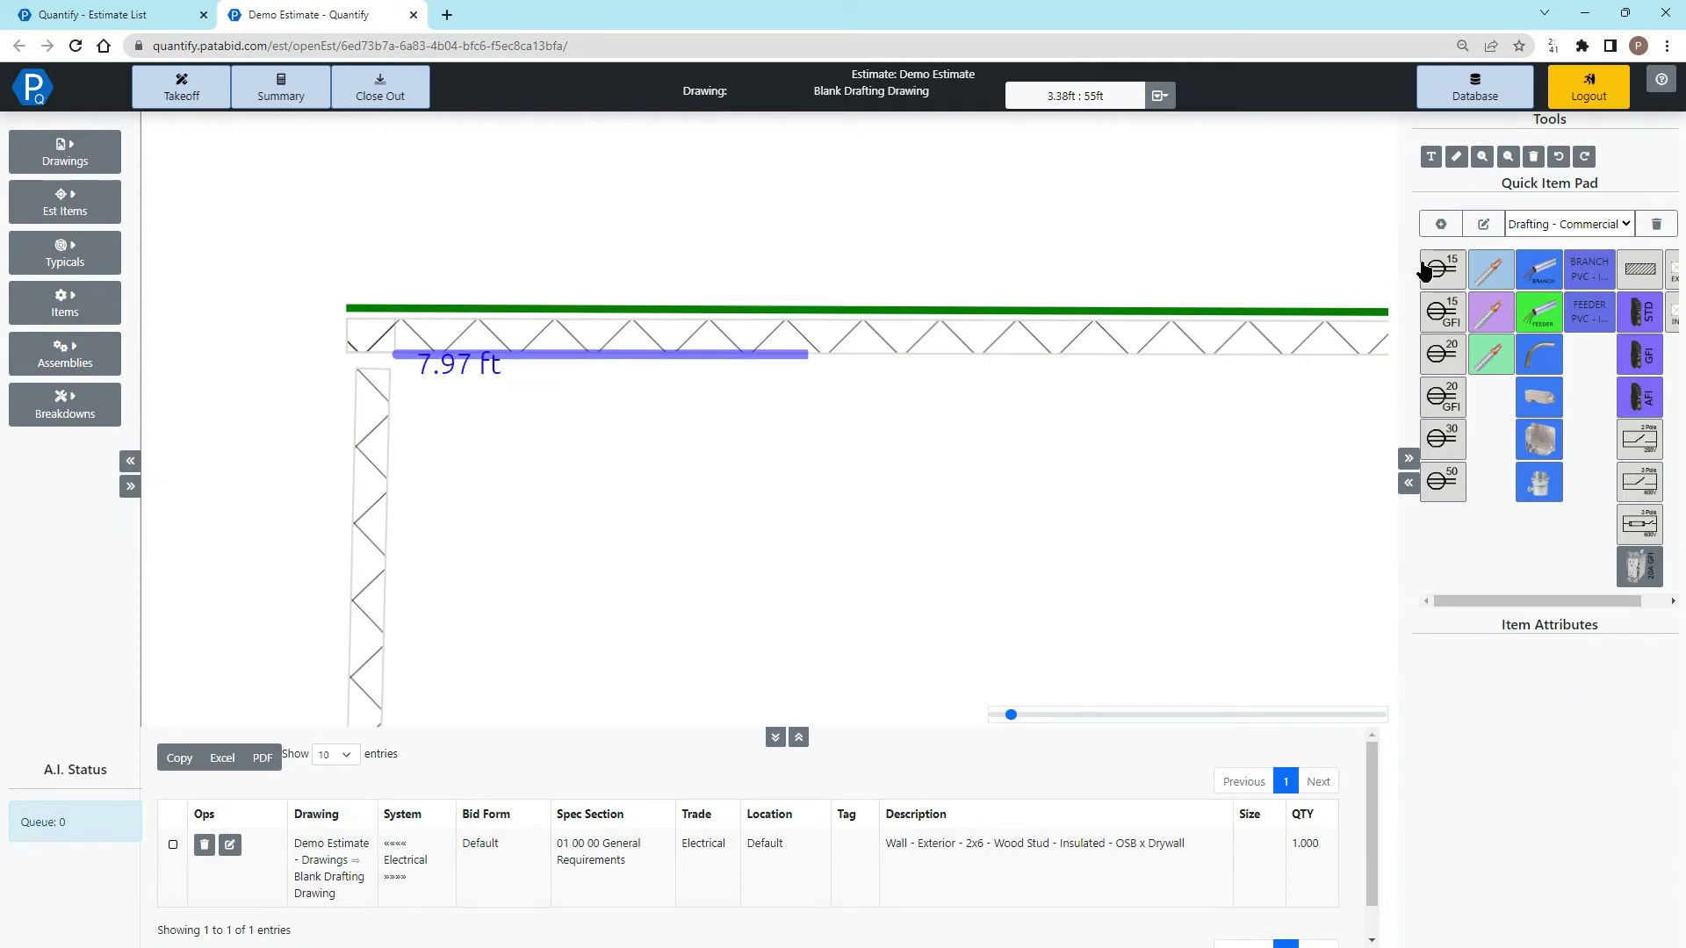
click(771, 356)
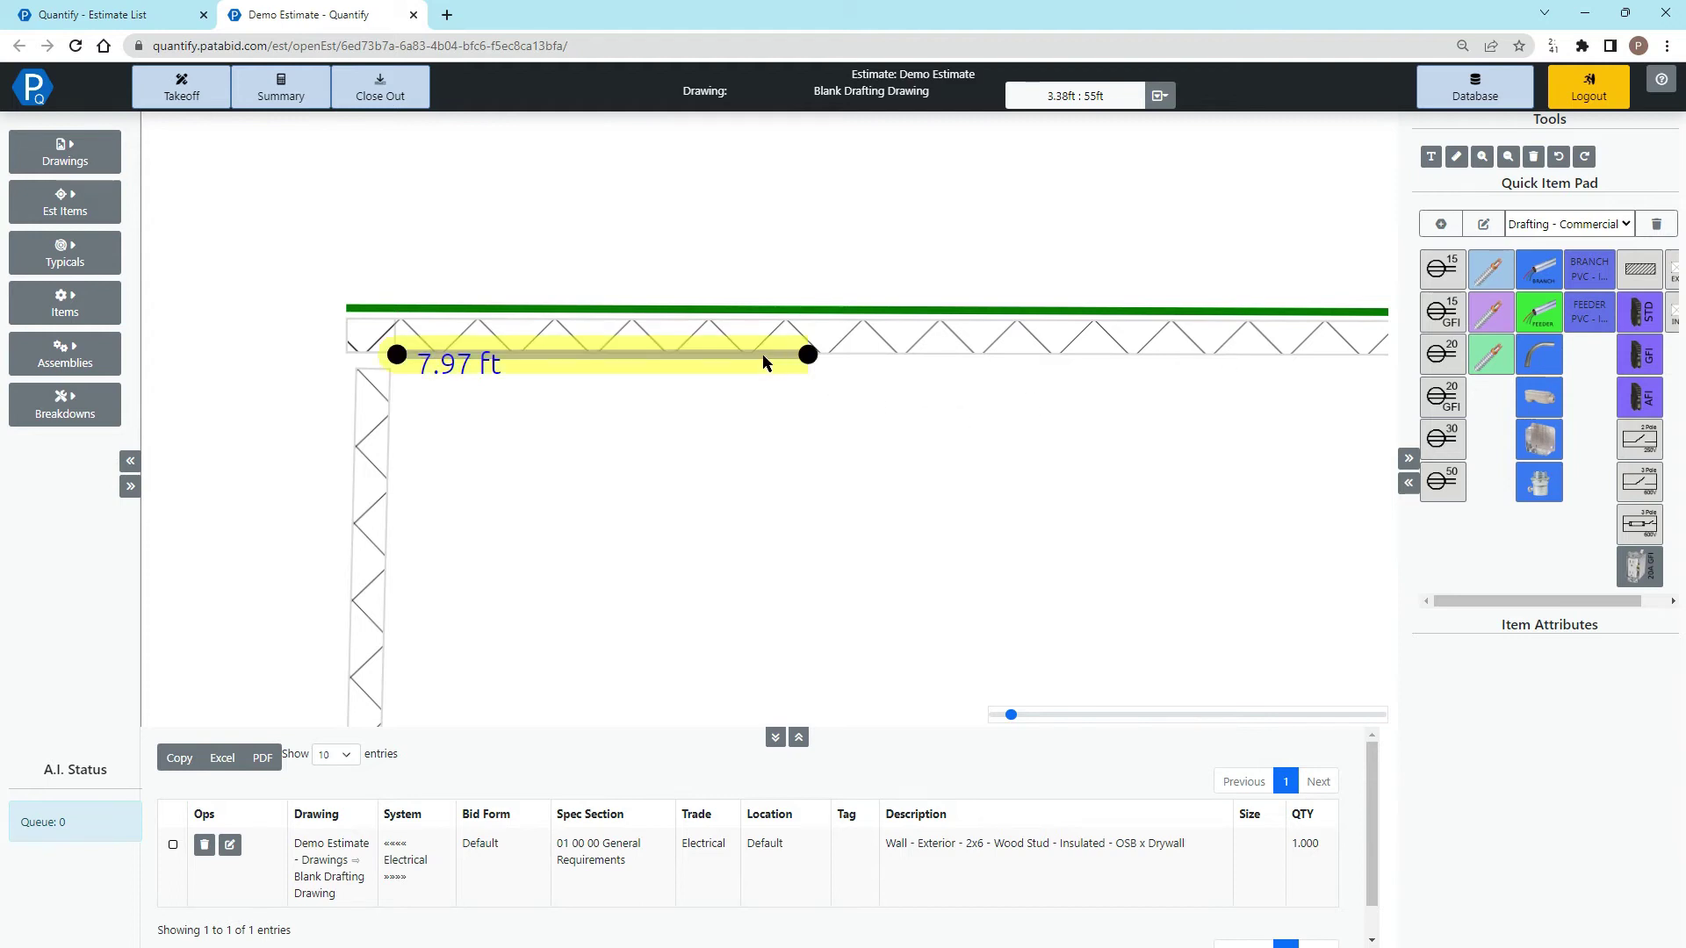
right_click(762, 355)
click(759, 400)
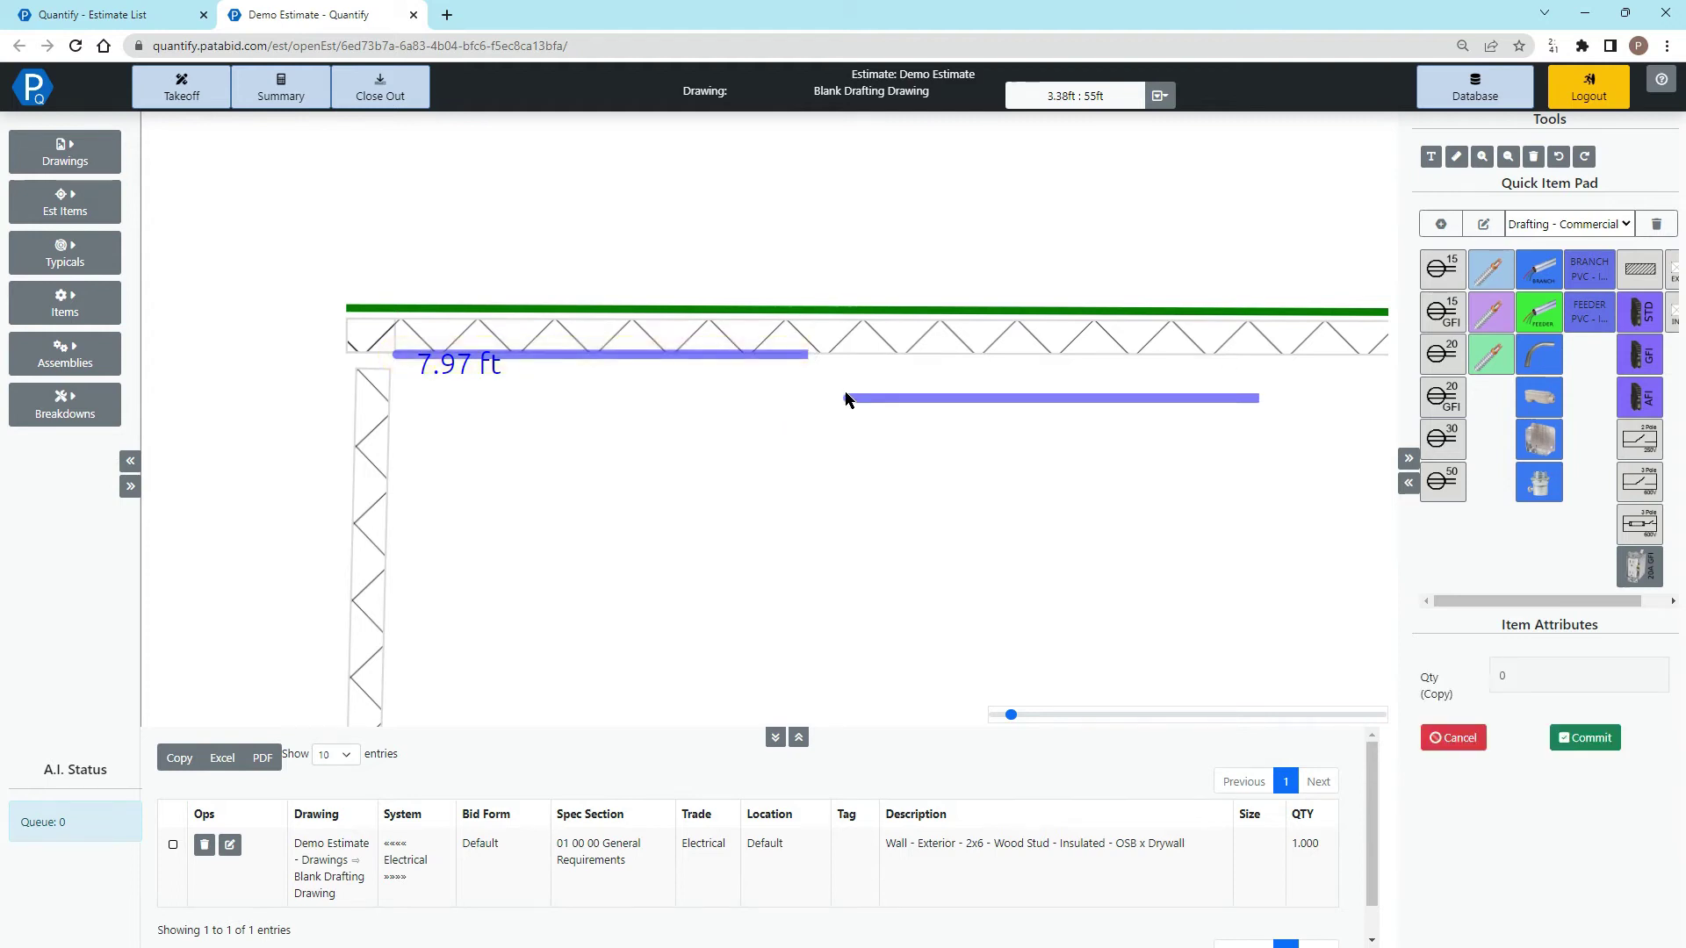
- Place five copies of the 7.97 ft line end to end along the top wall
click(808, 373)
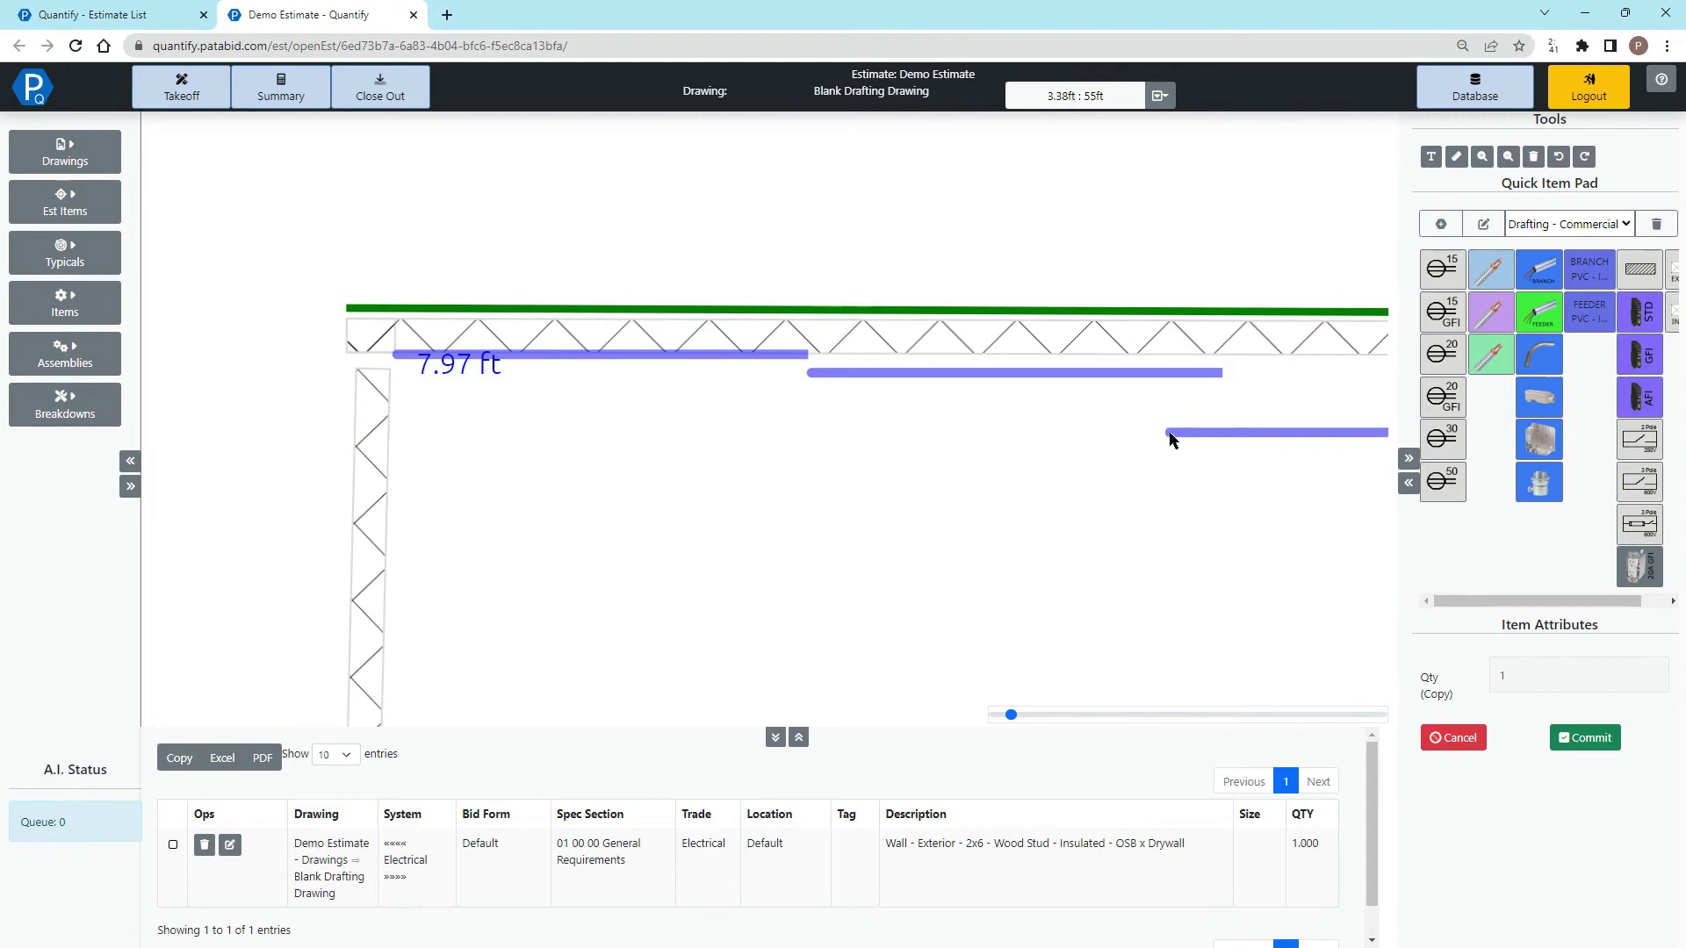
scroll(1169, 439, right, 7)
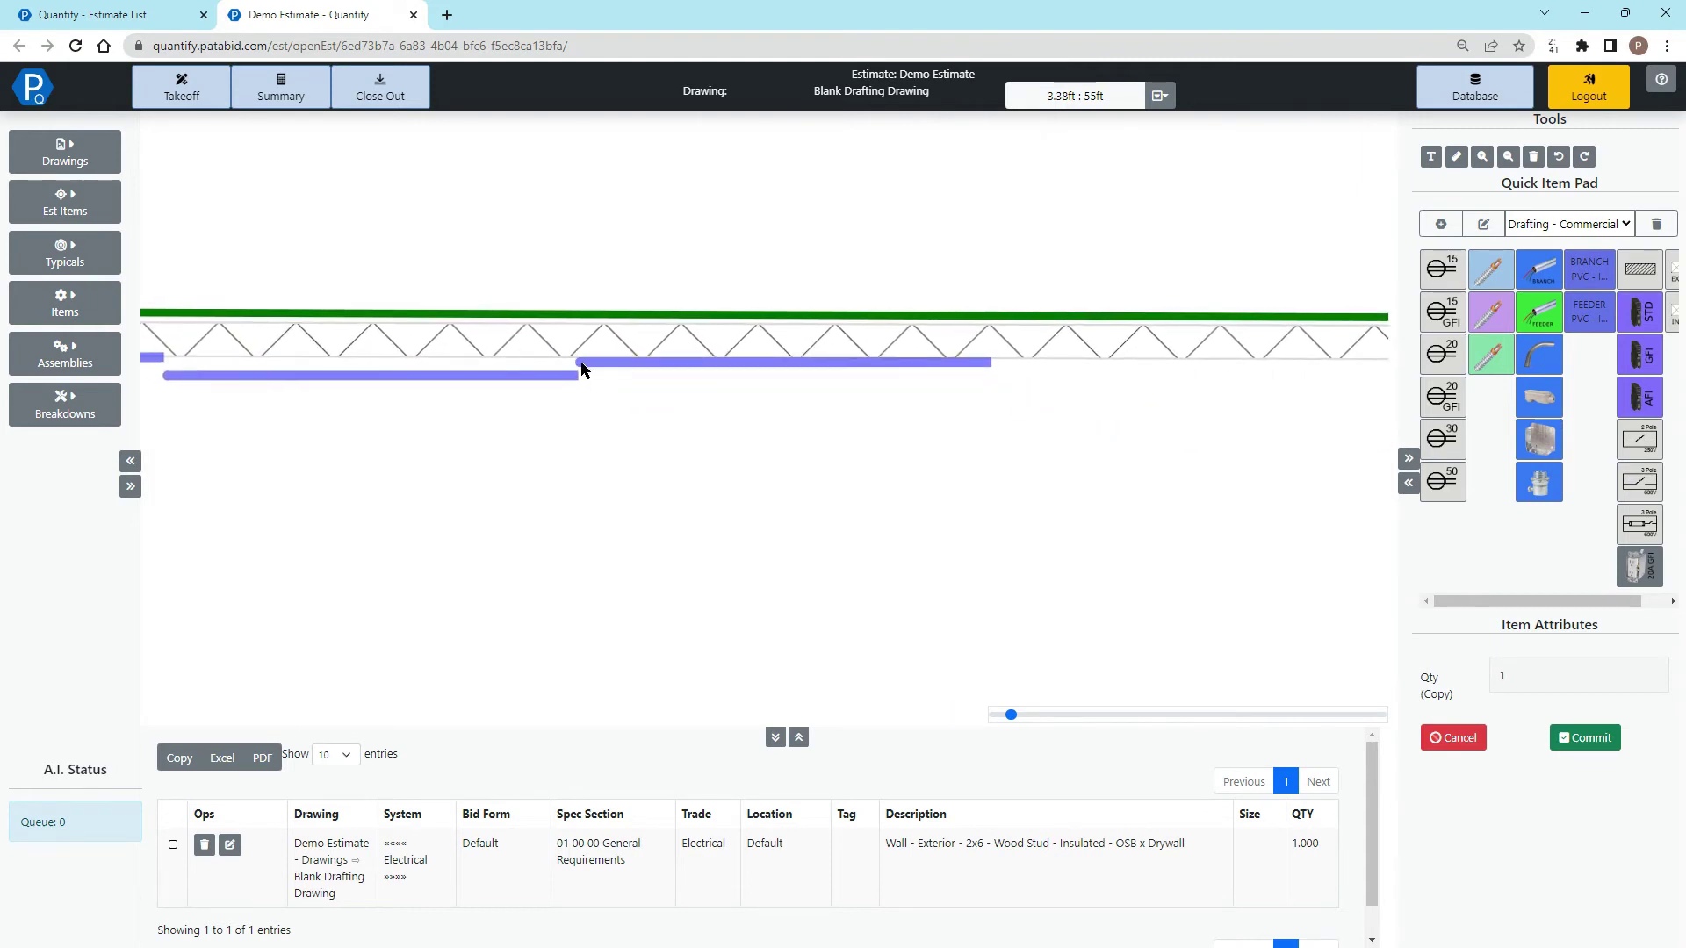
click(582, 369)
click(997, 379)
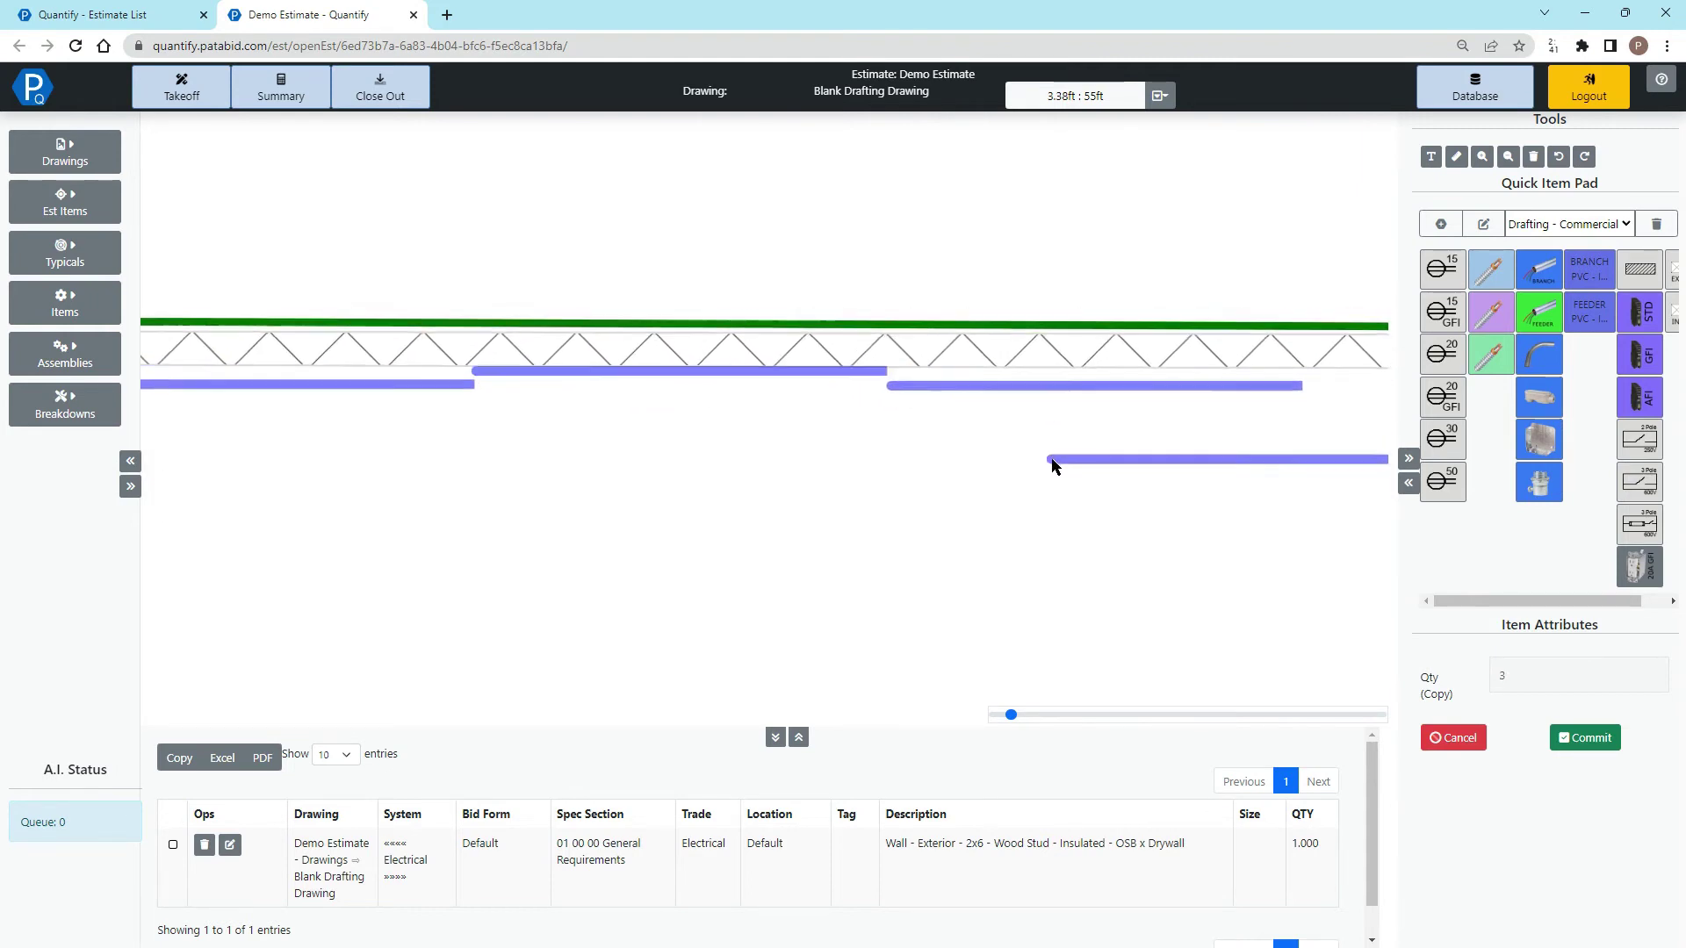
scroll(1054, 466, right, 7)
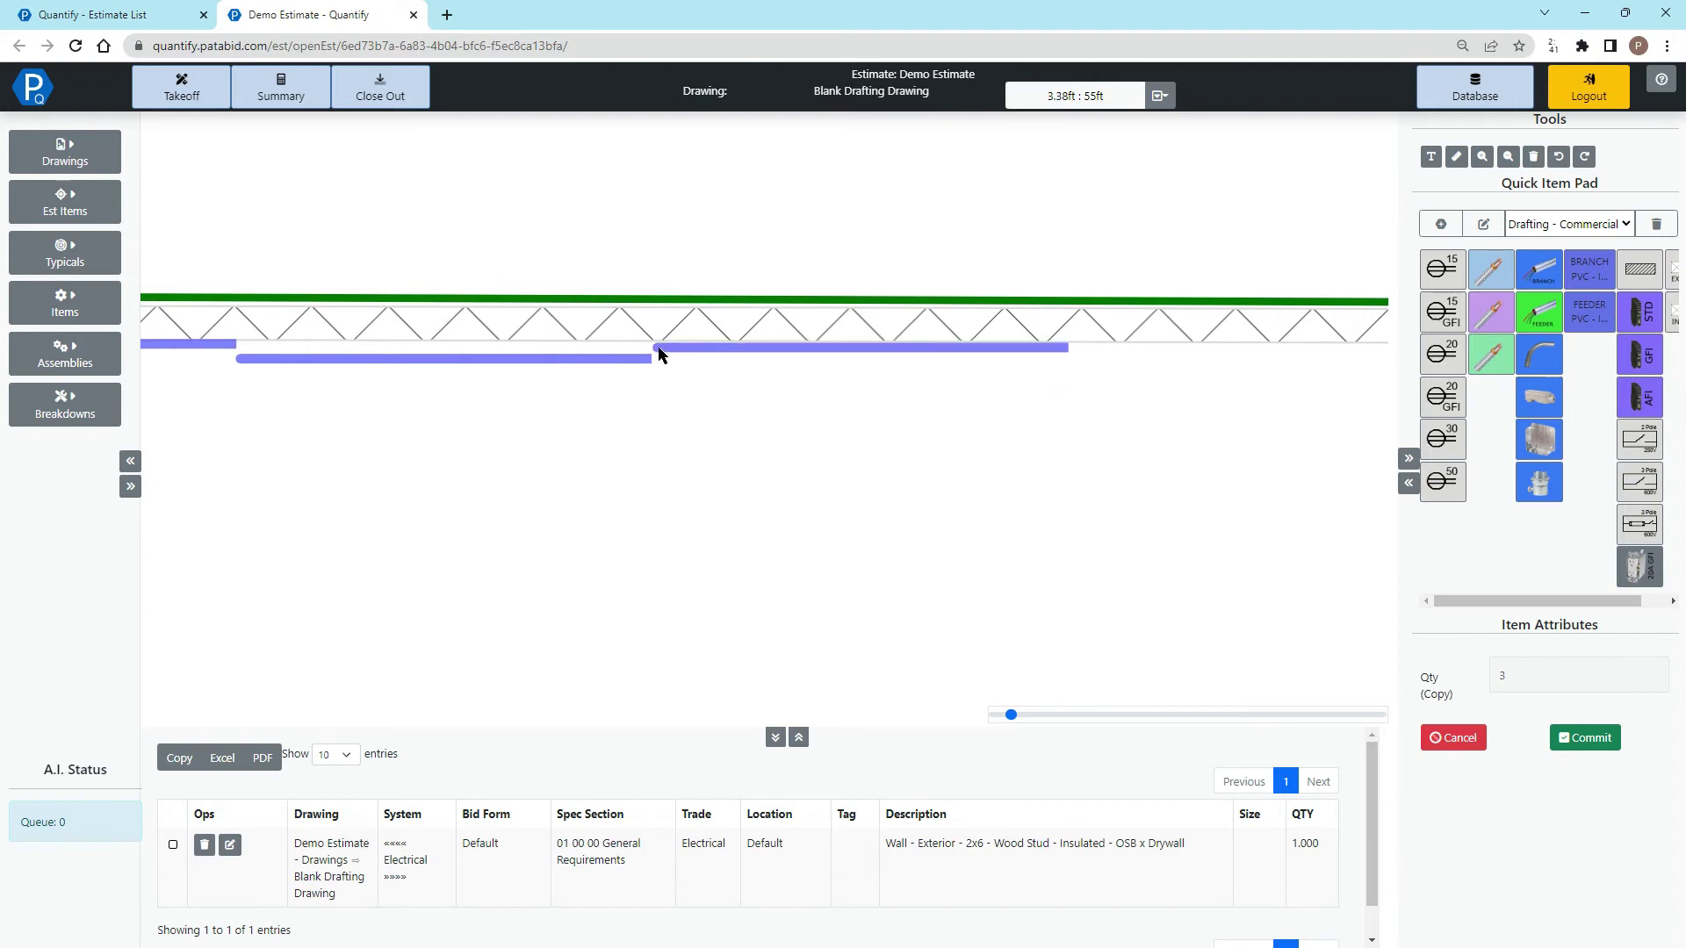
click(657, 352)
click(1067, 366)
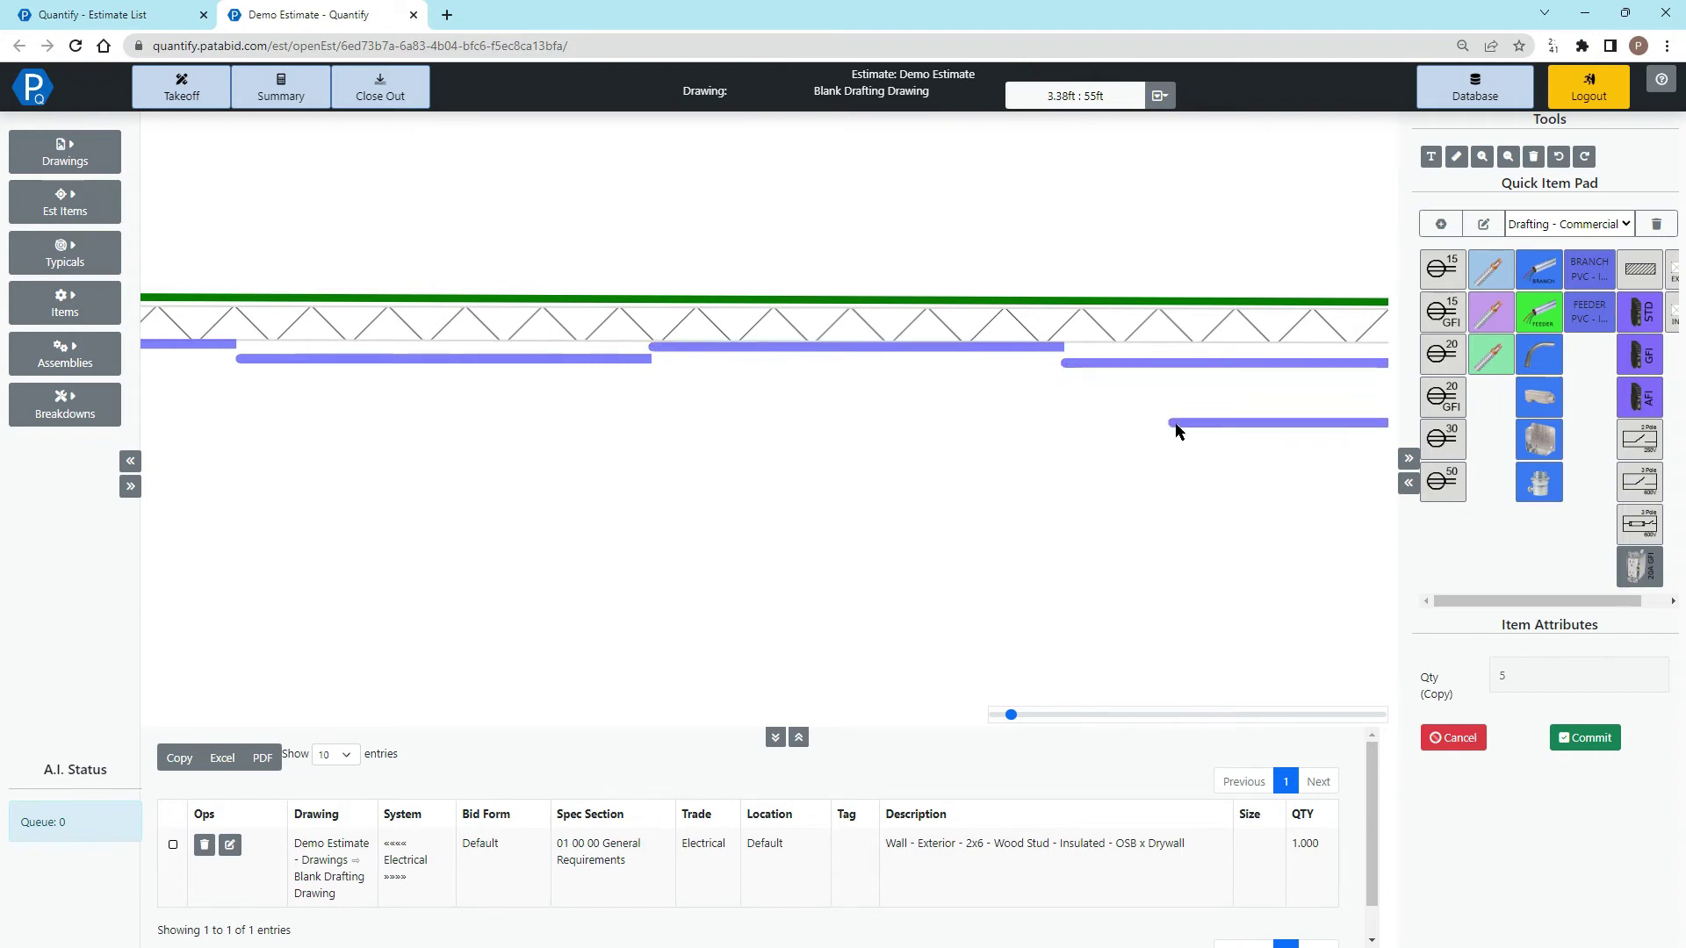
key(Escape)
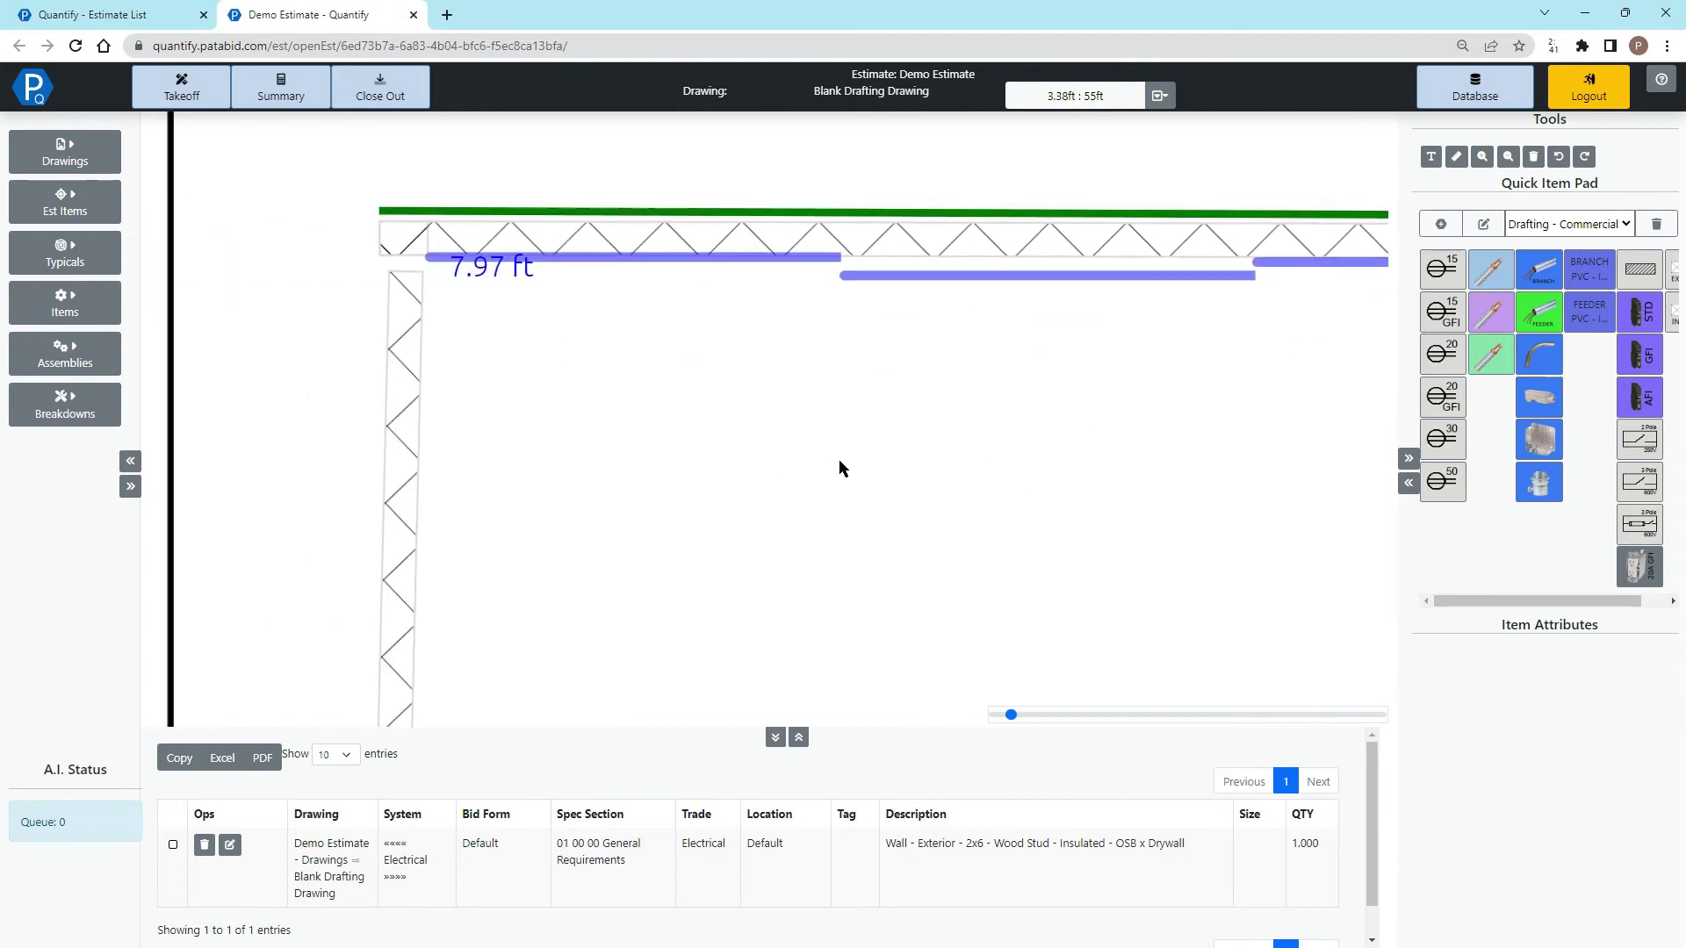
scroll(840, 460, down, 3)
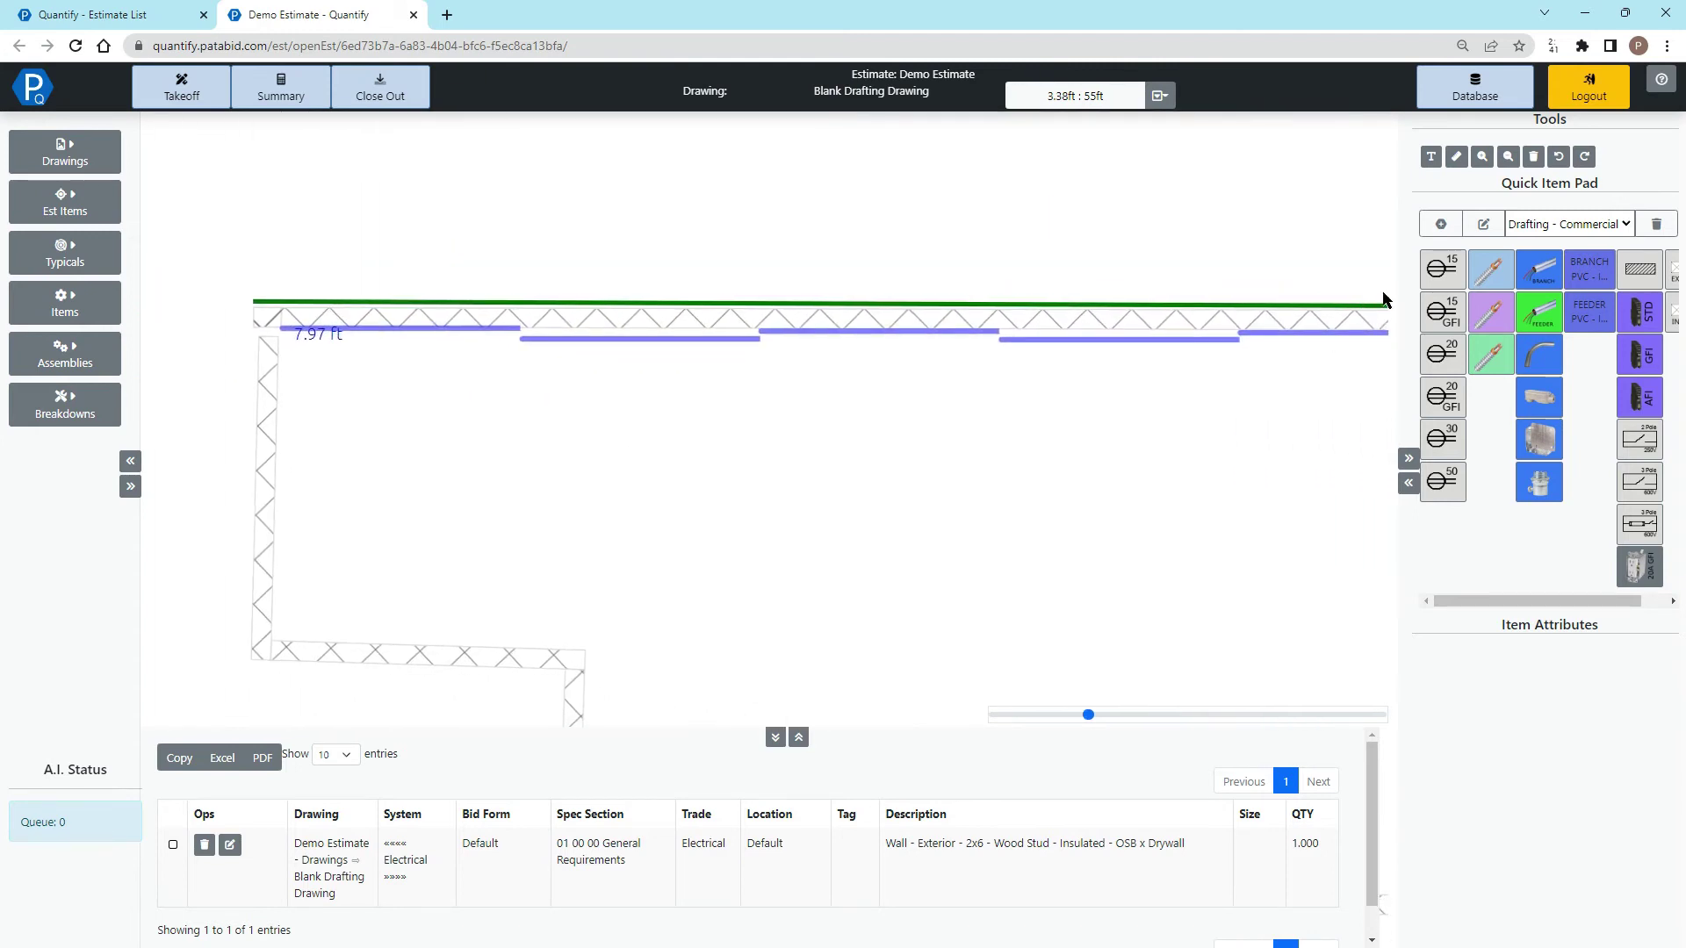
click(1440, 269)
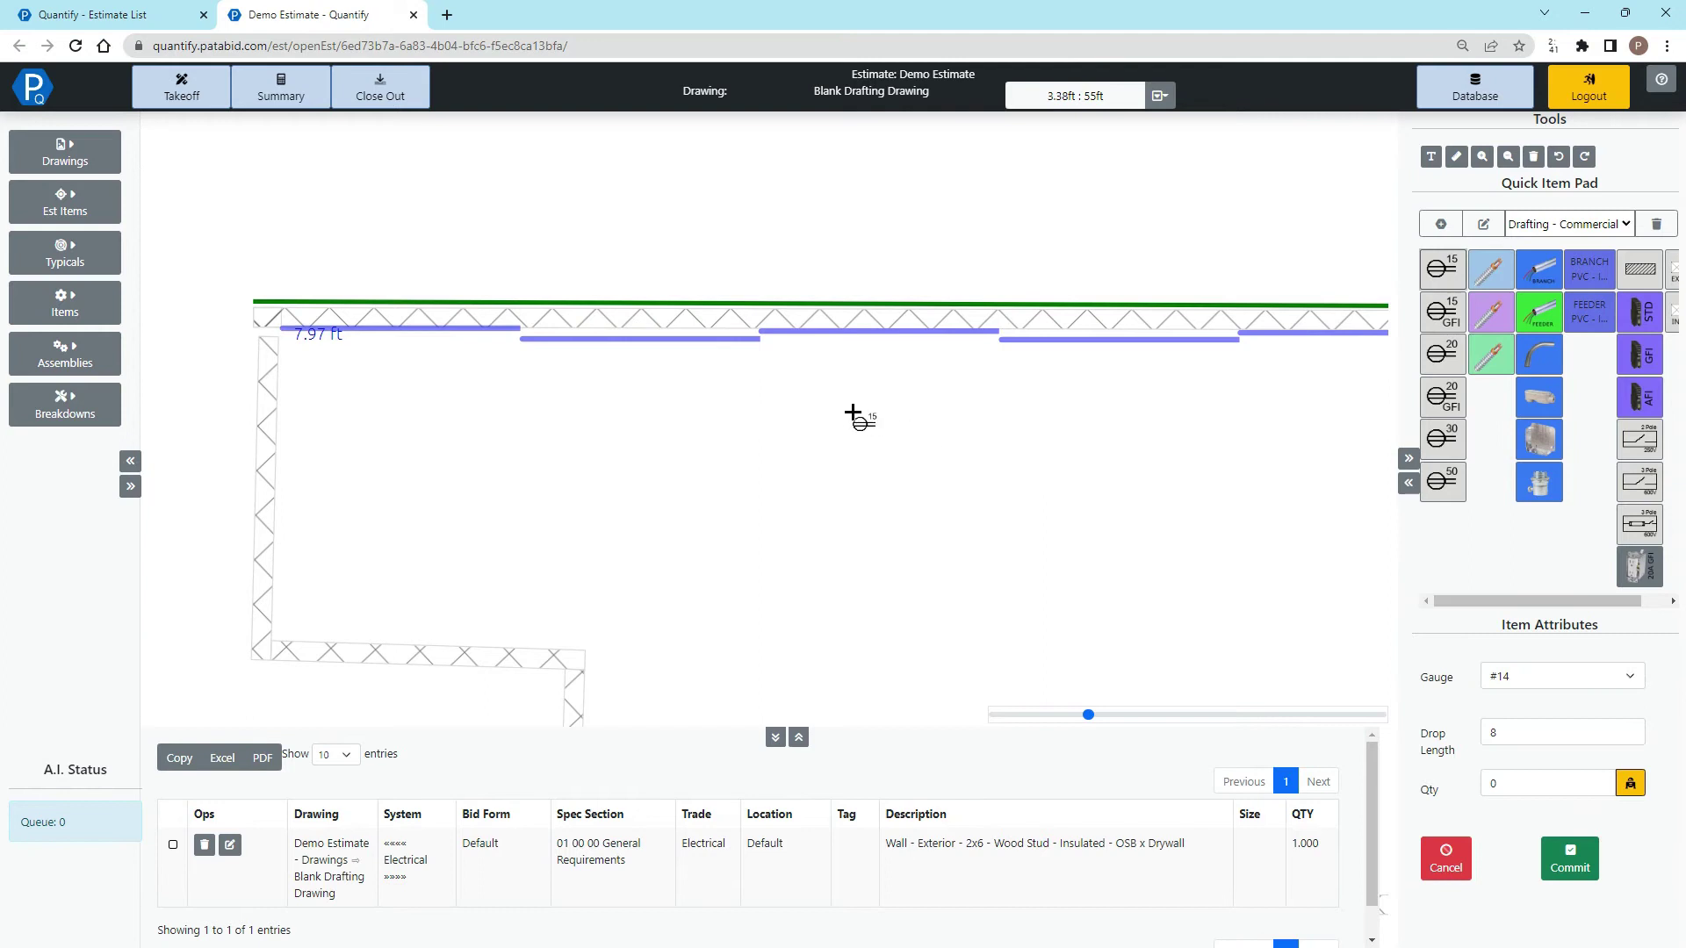
- Place and commit 15A duplex receptacles spaced evenly along the top wall, totalling six
click(530, 328)
click(769, 329)
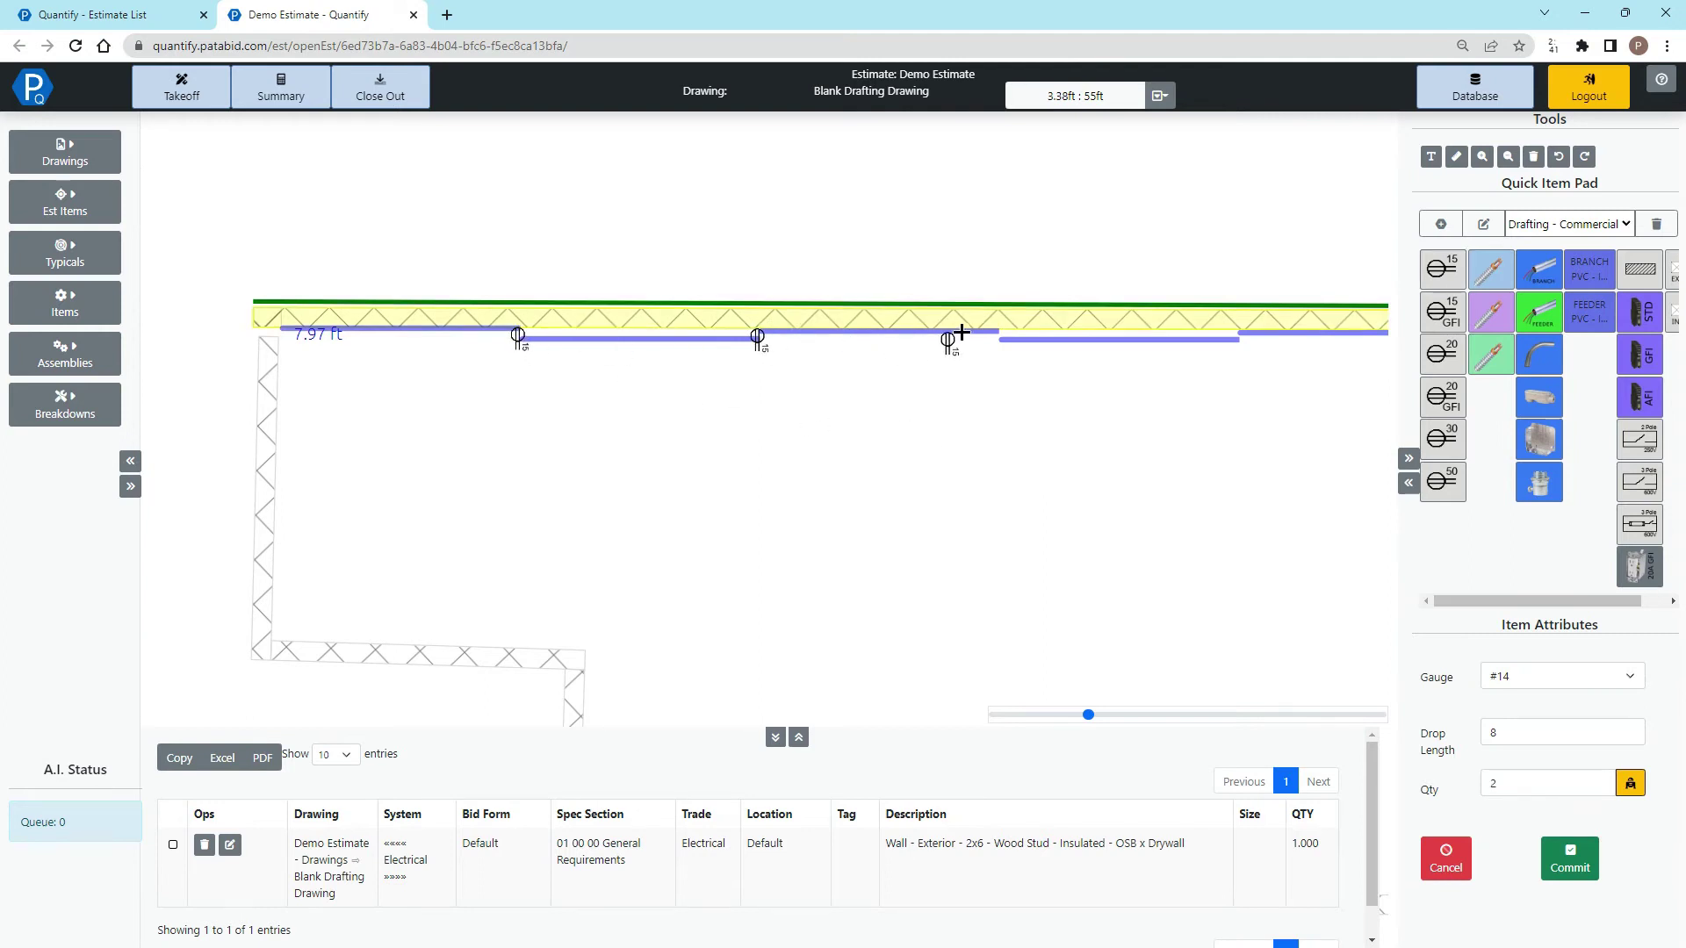
click(1009, 331)
click(1252, 332)
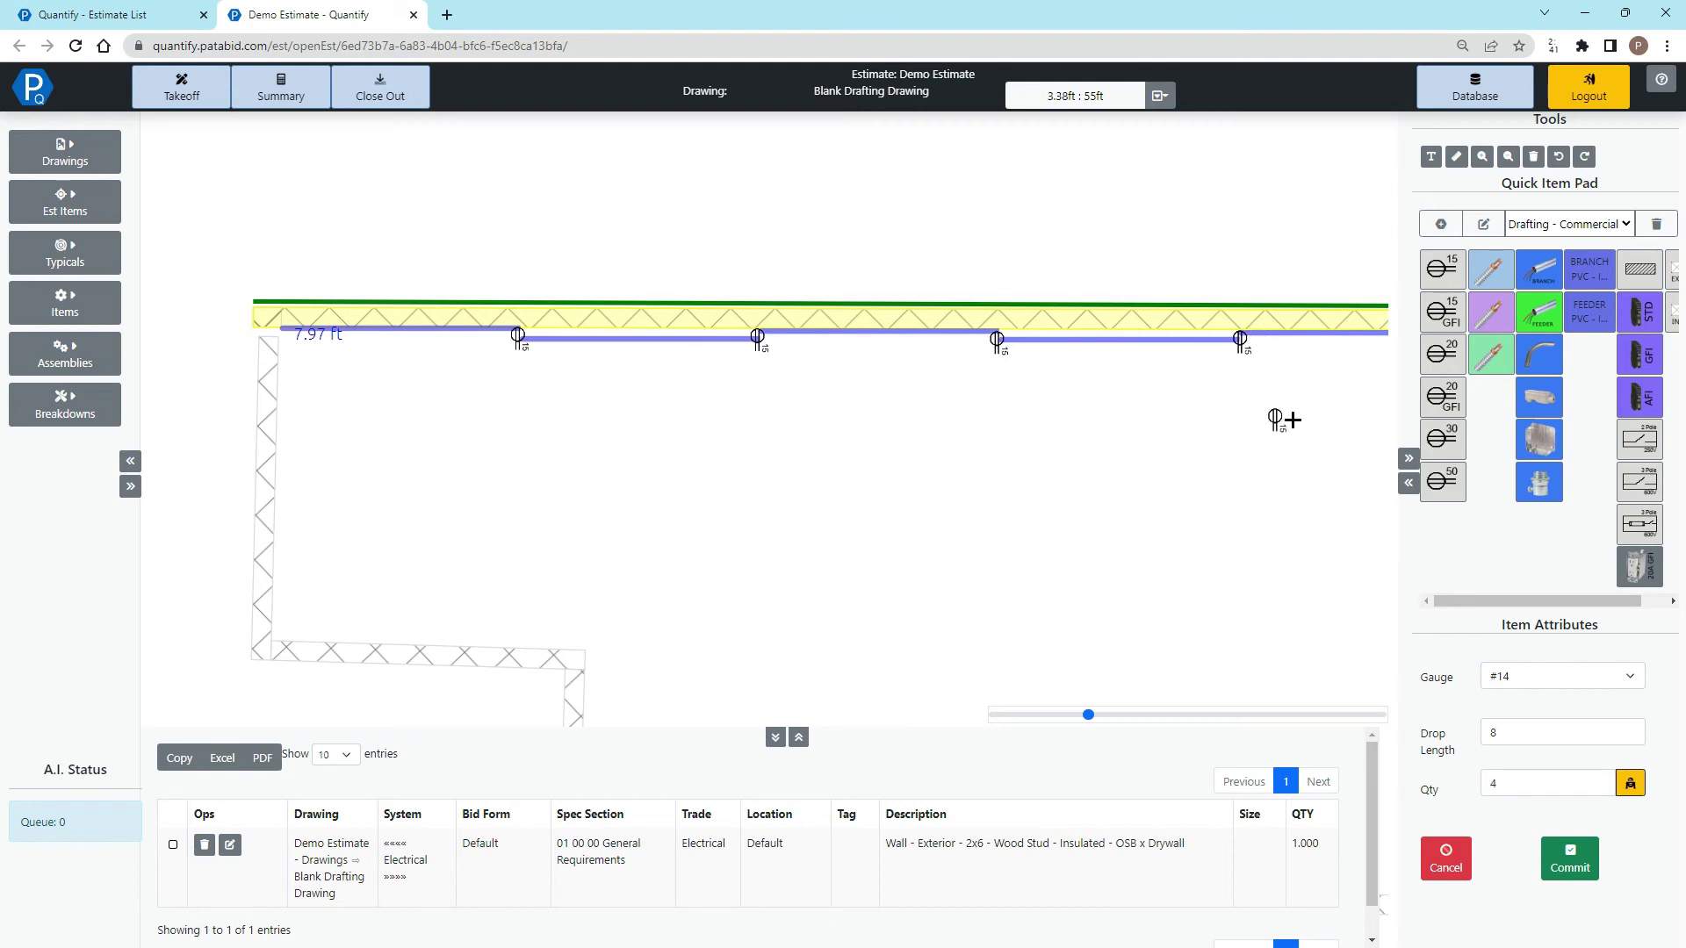
scroll(1024, 445, right, 3)
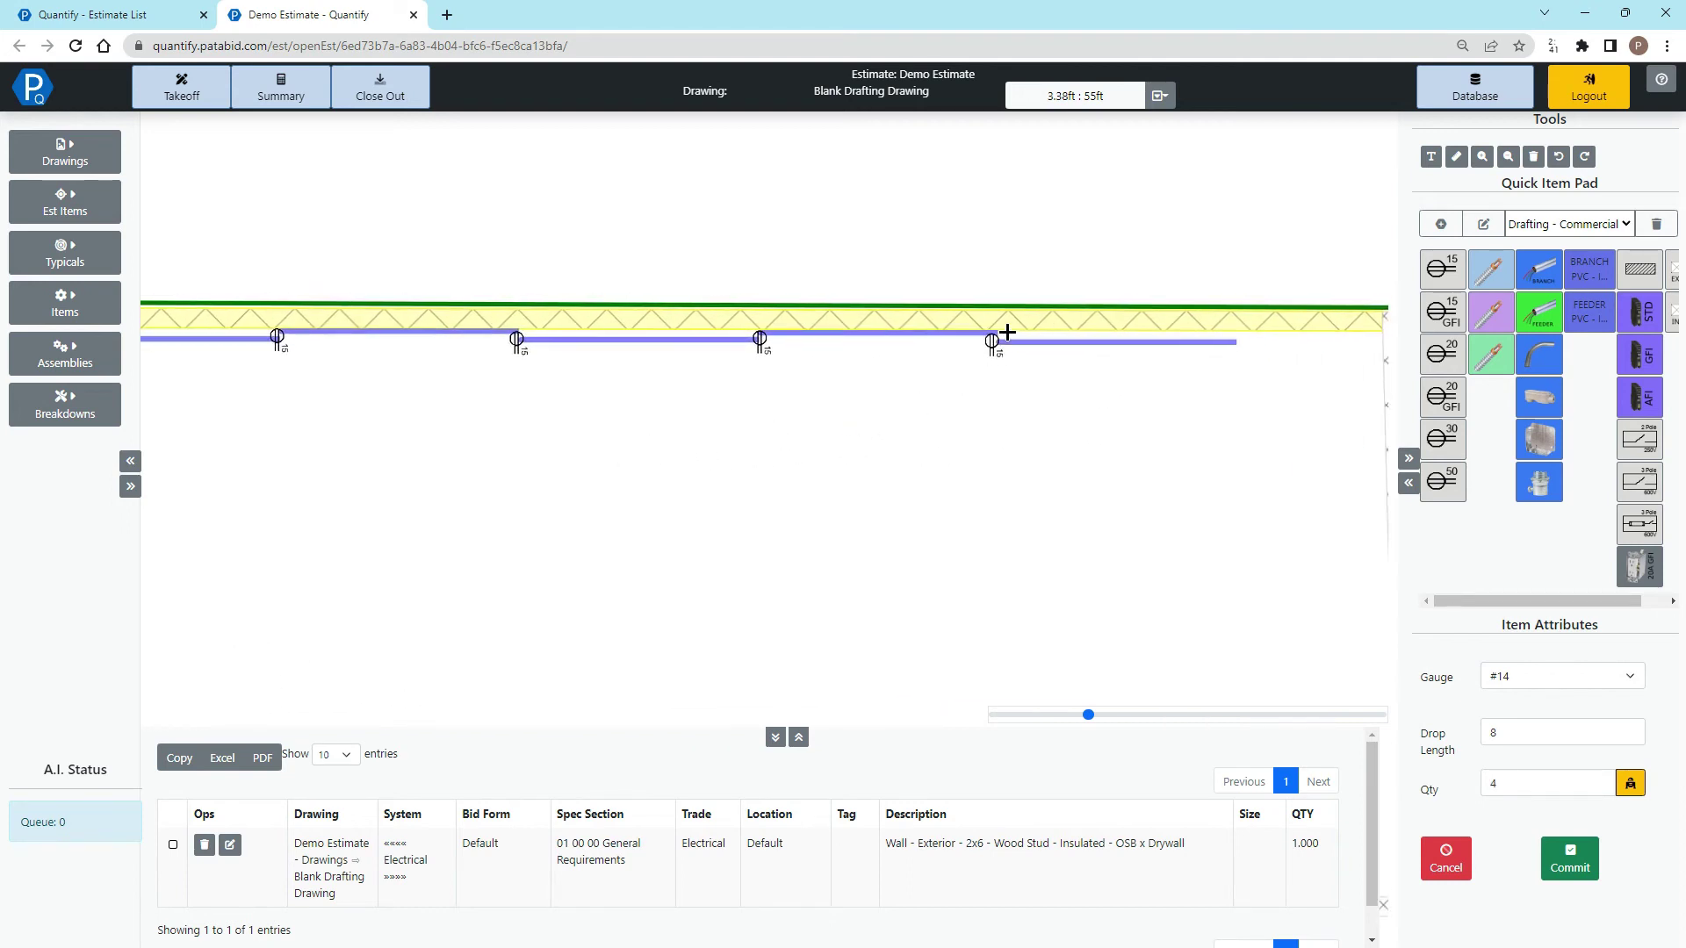
click(1246, 332)
key(Return)
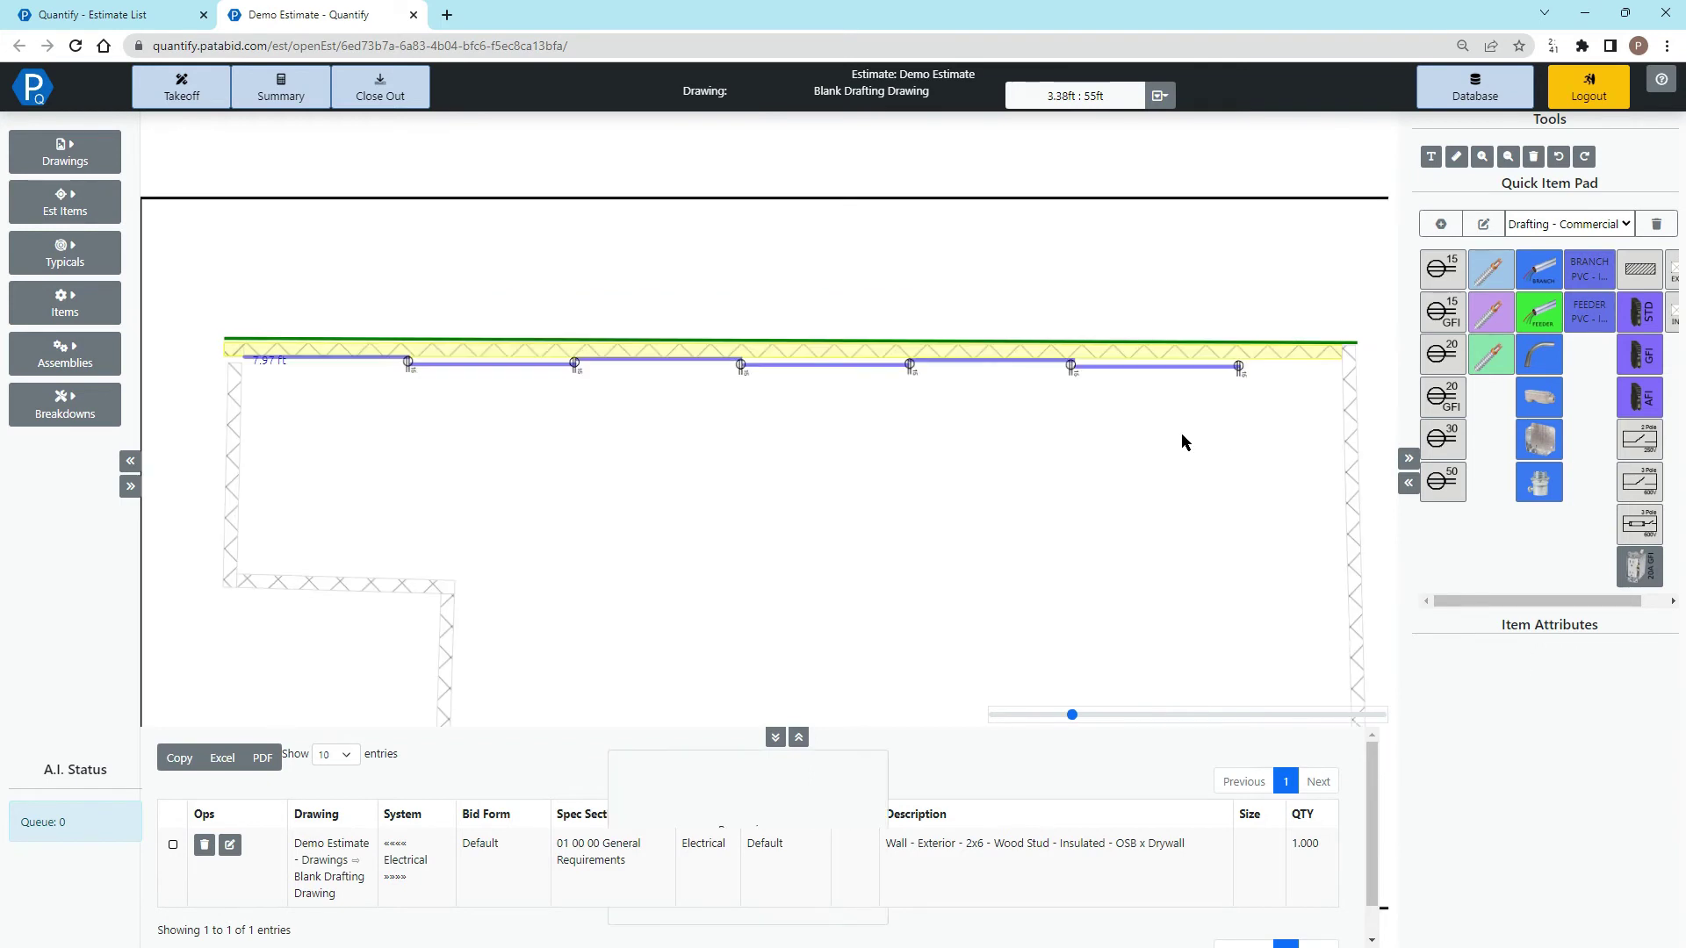
click(114, 163)
- Reload Blank Drafting Drawing and hide the drawings list
click(298, 527)
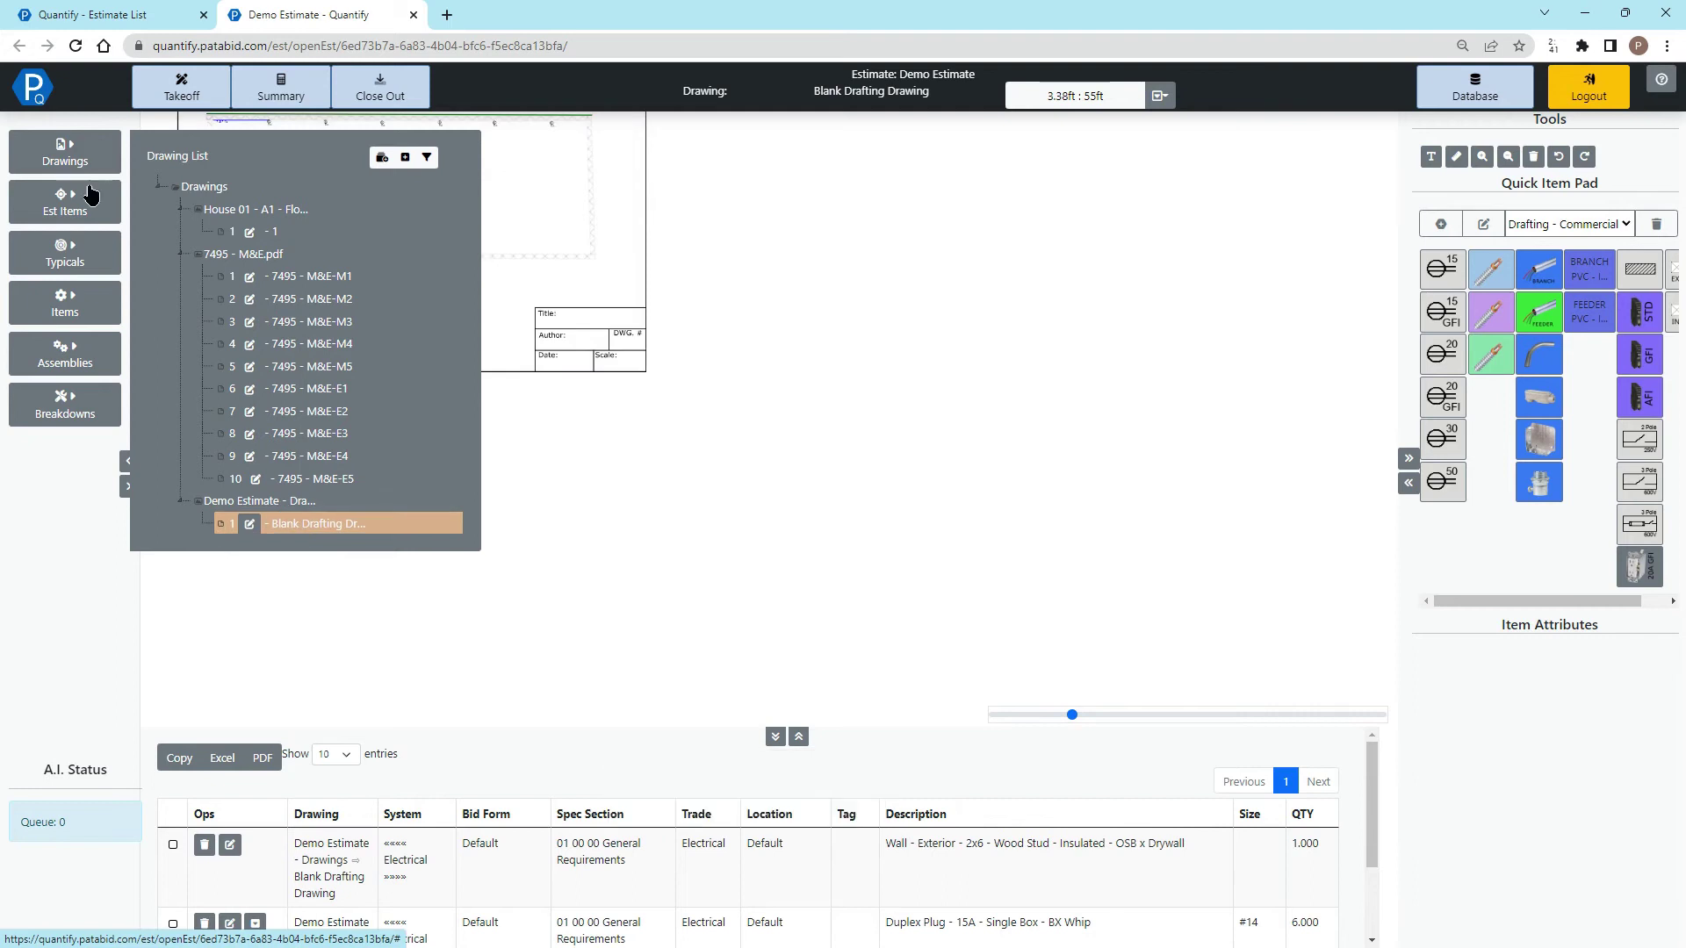
click(65, 154)
scroll(317, 190, up, 5)
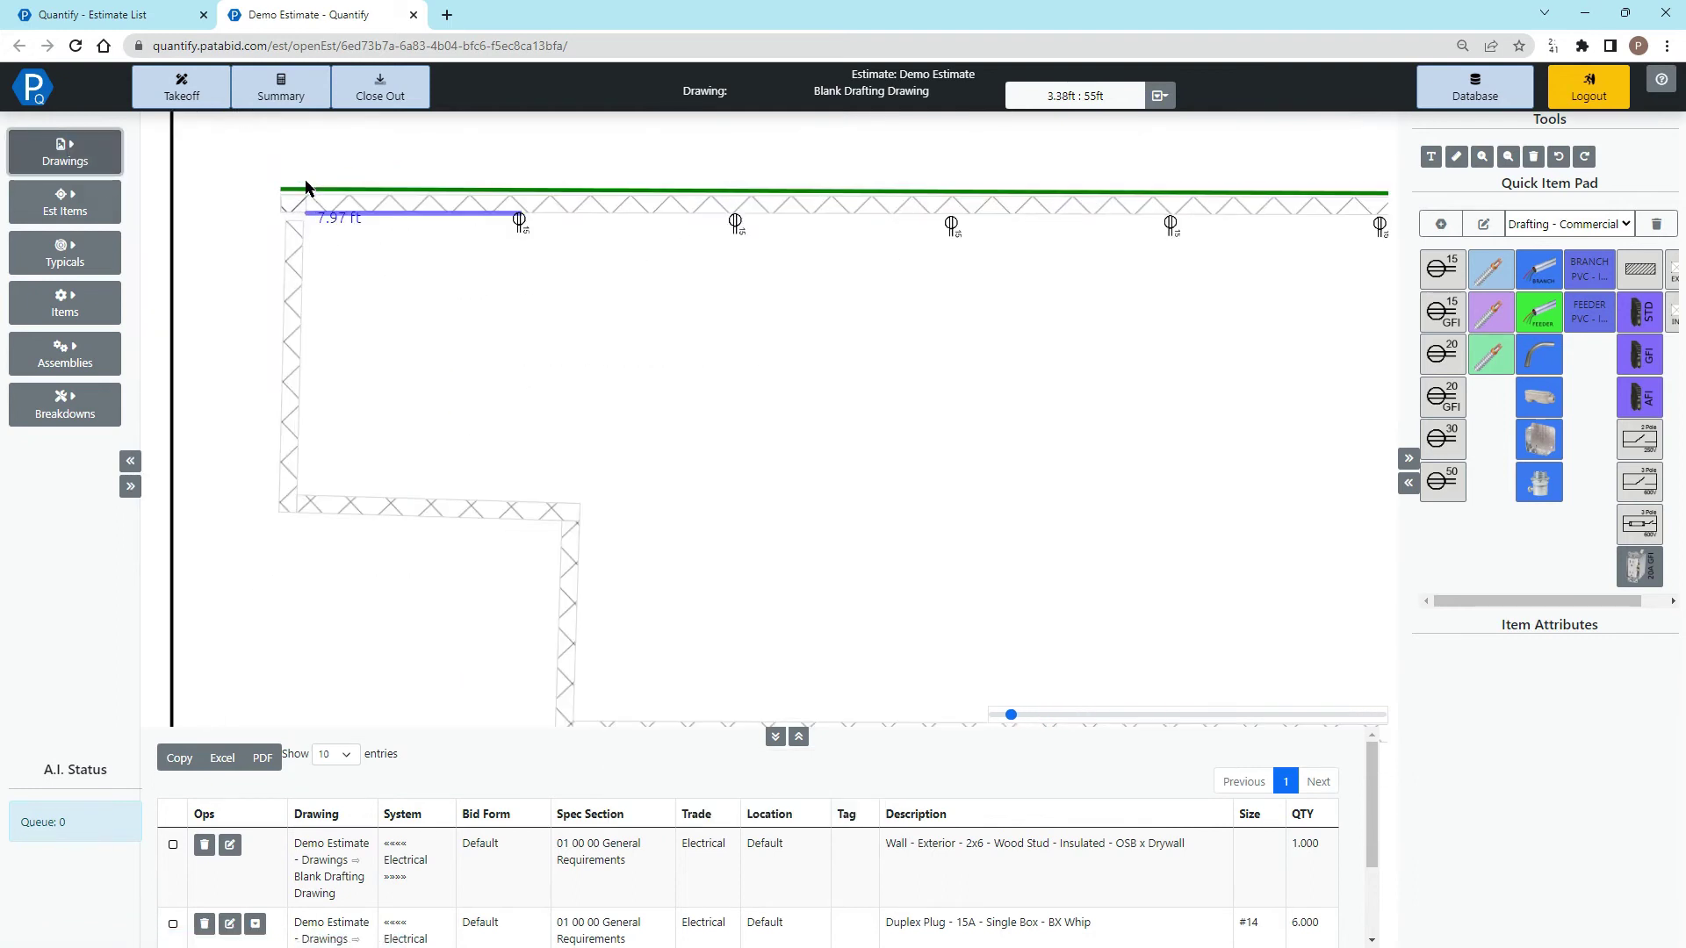
- Delete the 7.97 ft wire run along the top wall and open the quick item pad editor
click(389, 217)
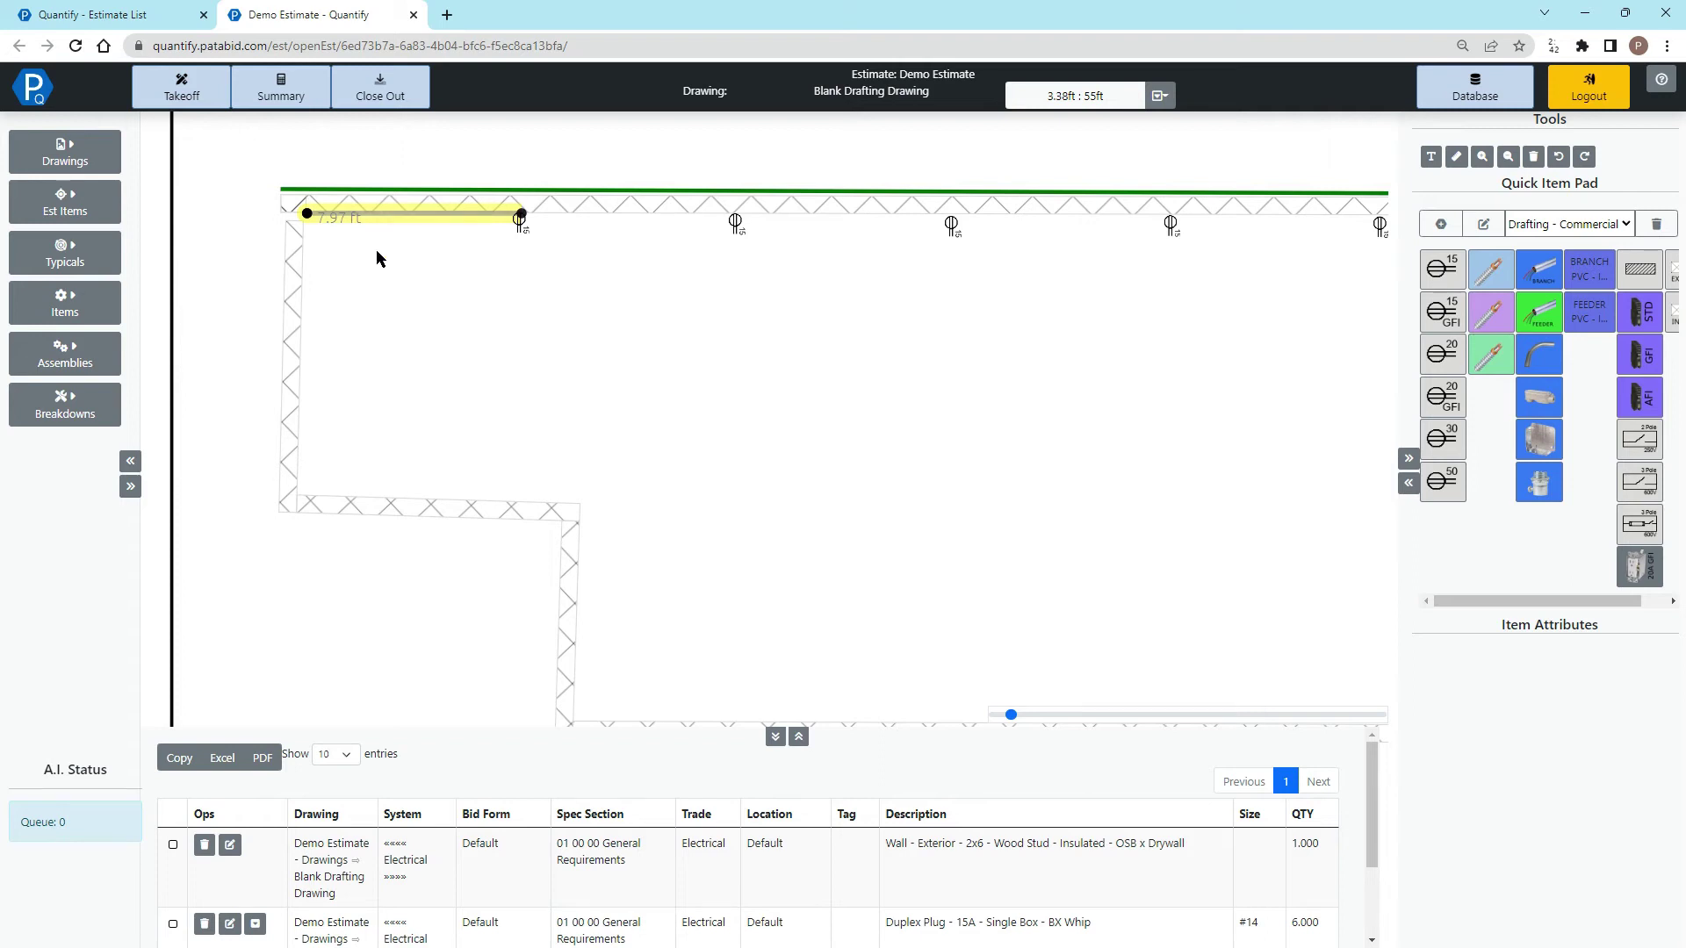
click(376, 250)
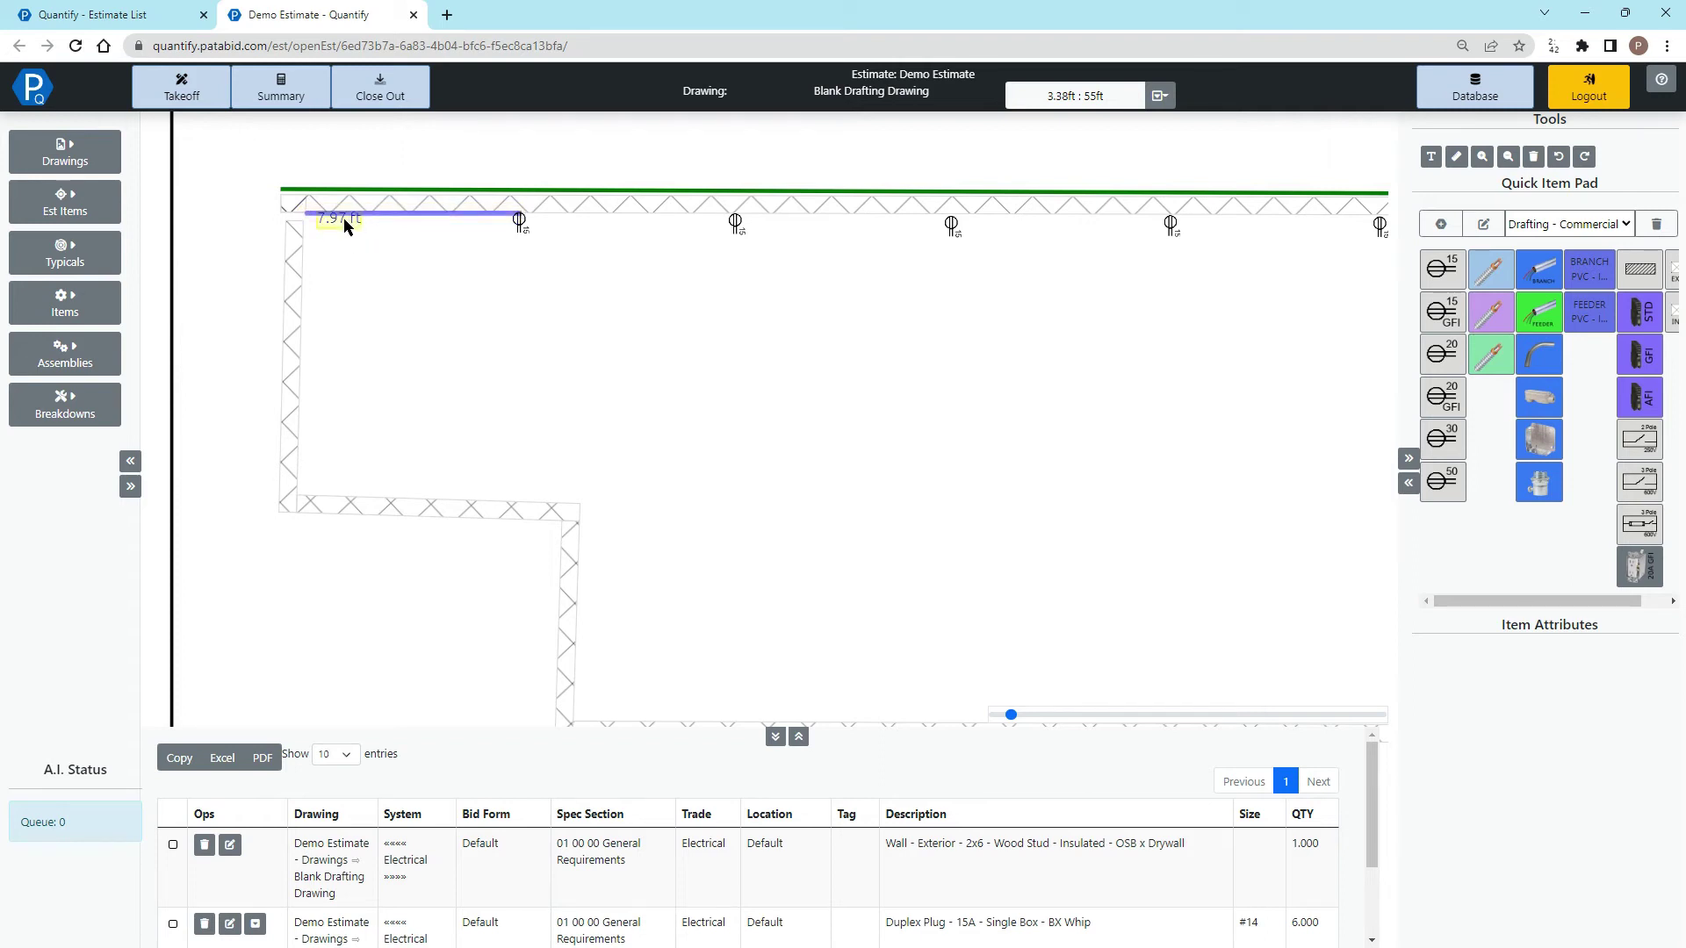
click(362, 216)
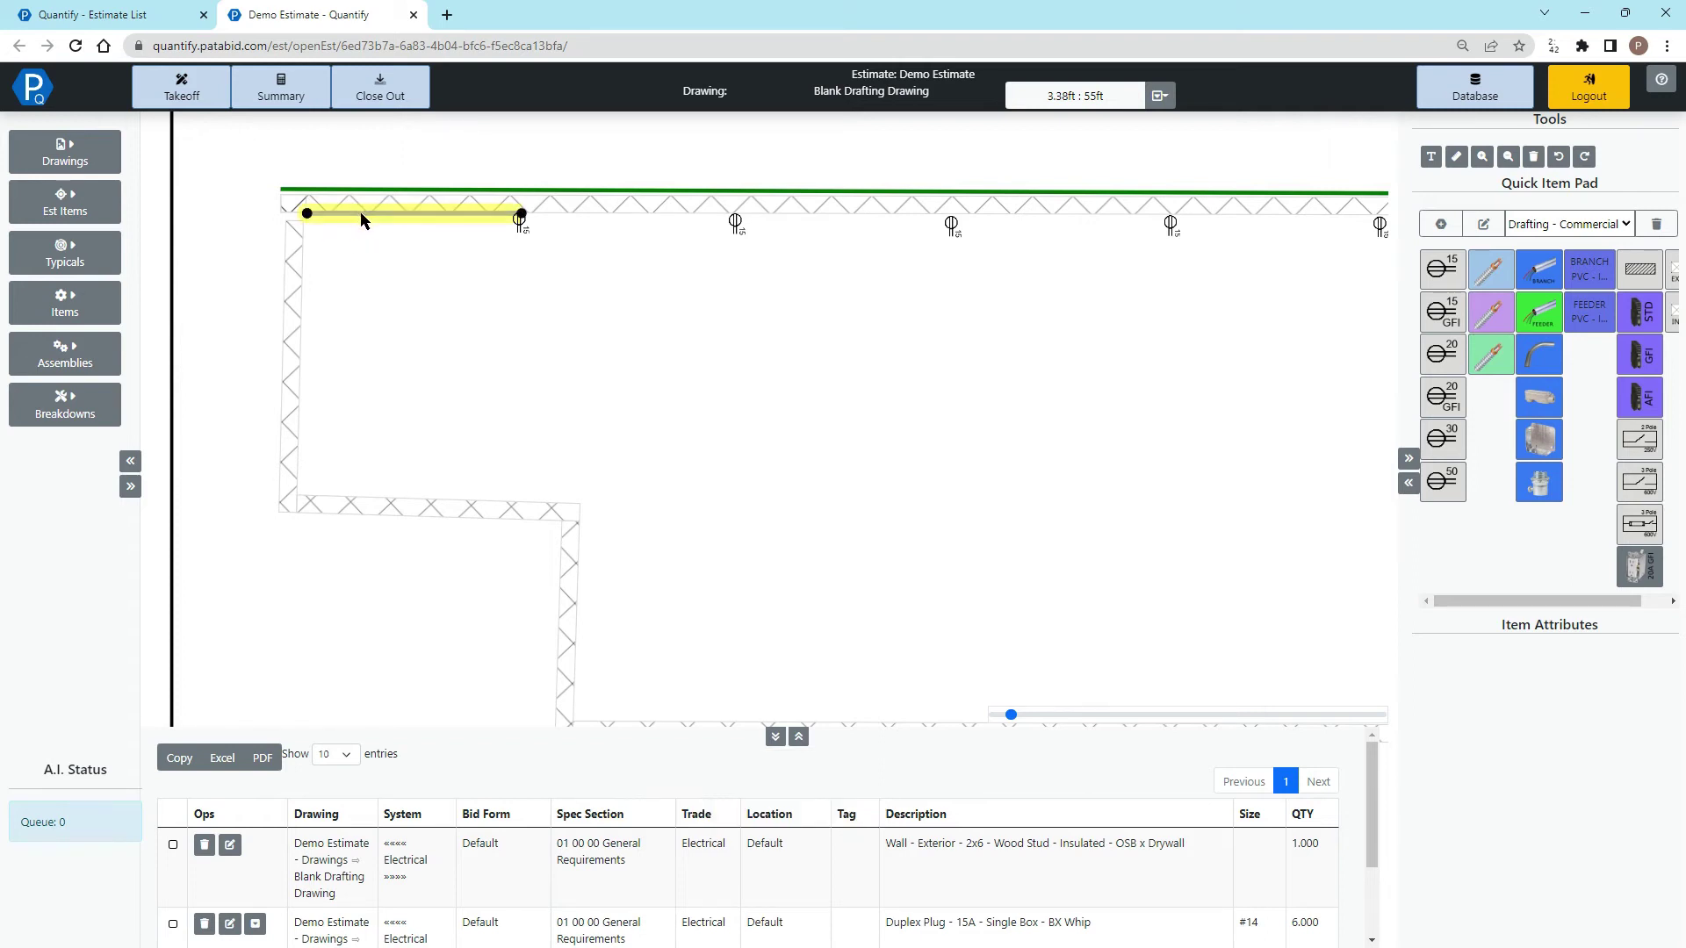
key(Delete)
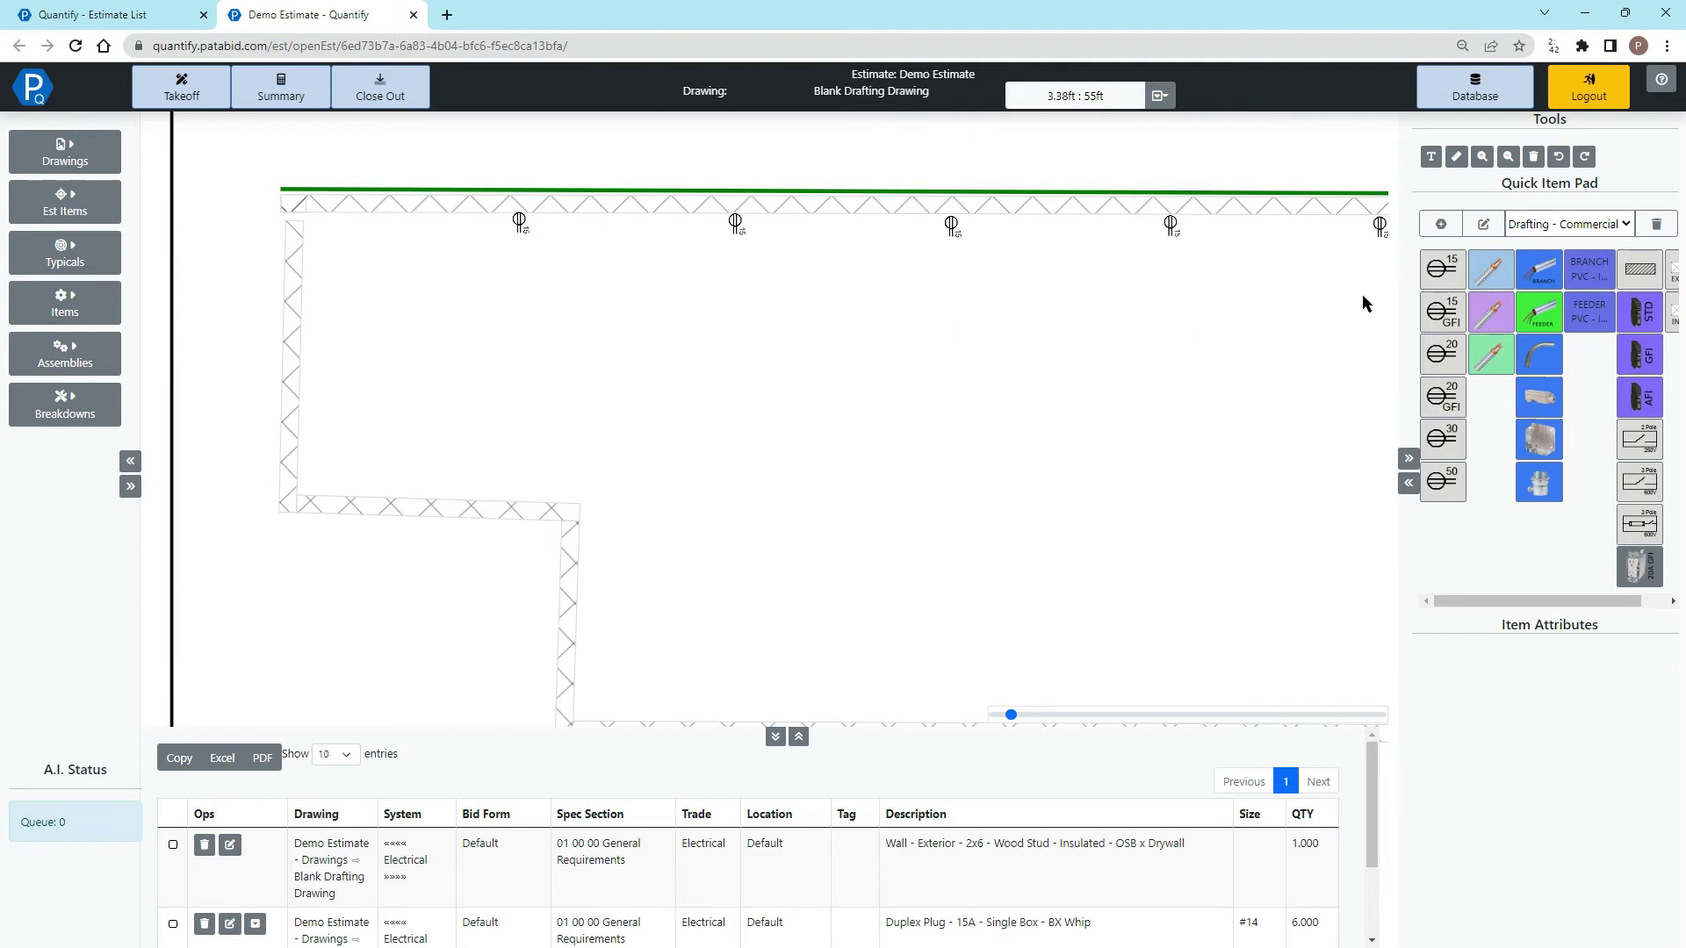
click(1483, 224)
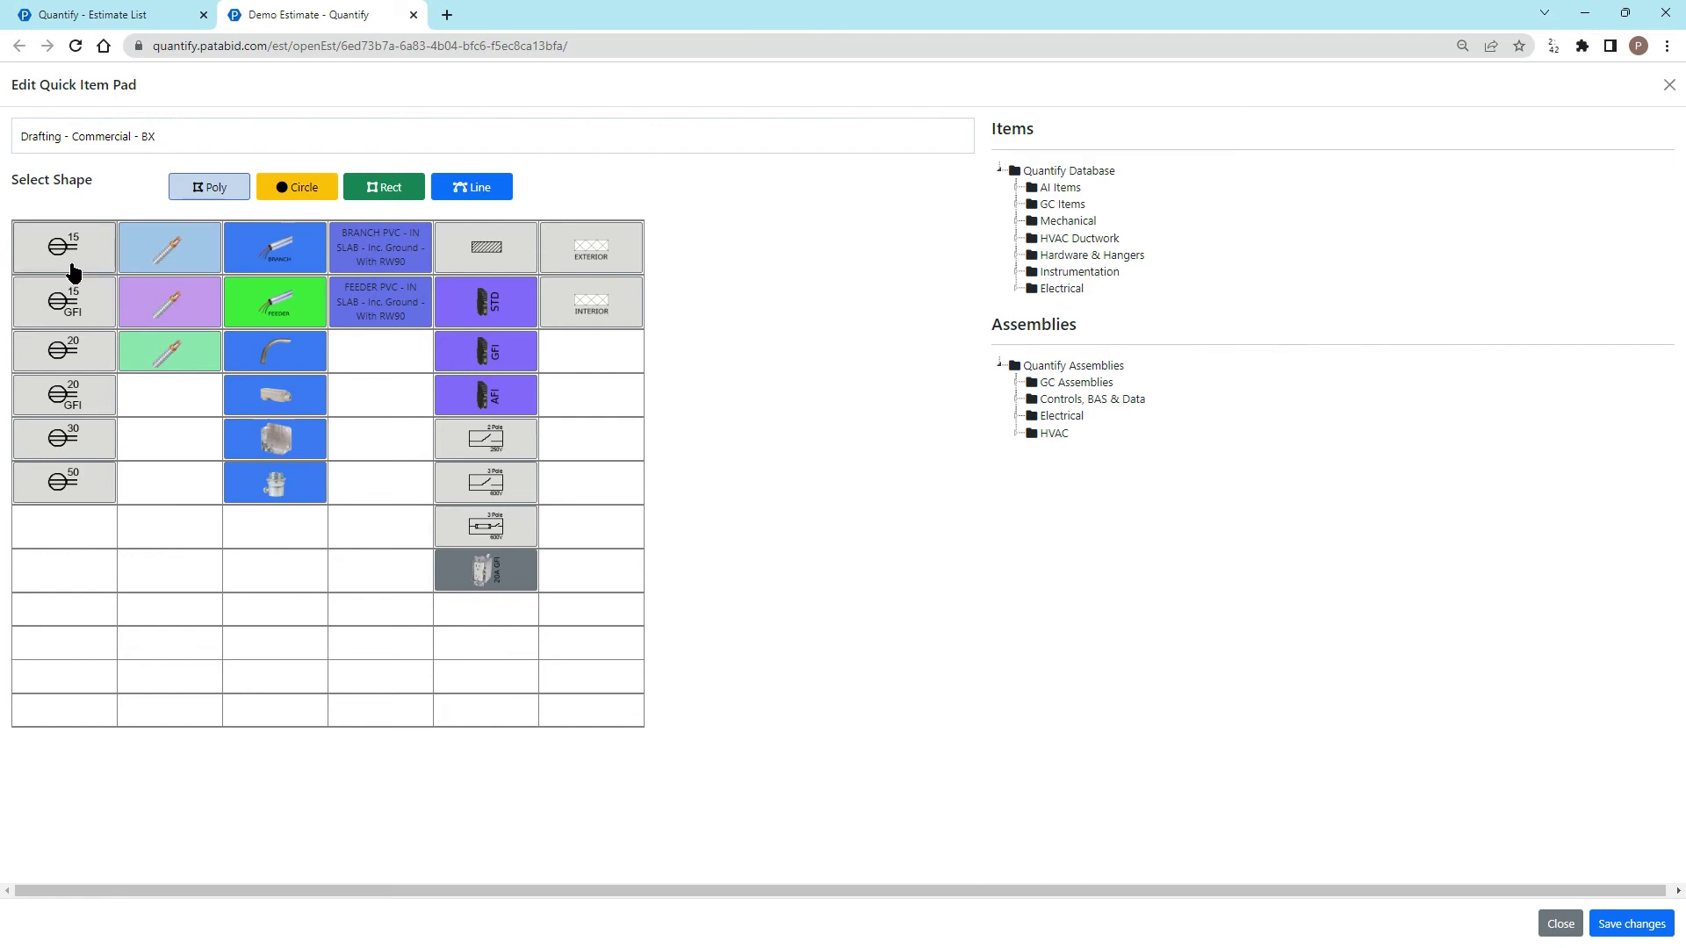
- Set the 15A duplex plug pad entry to Large with Use Image on Drawing, and save the pad
click(72, 268)
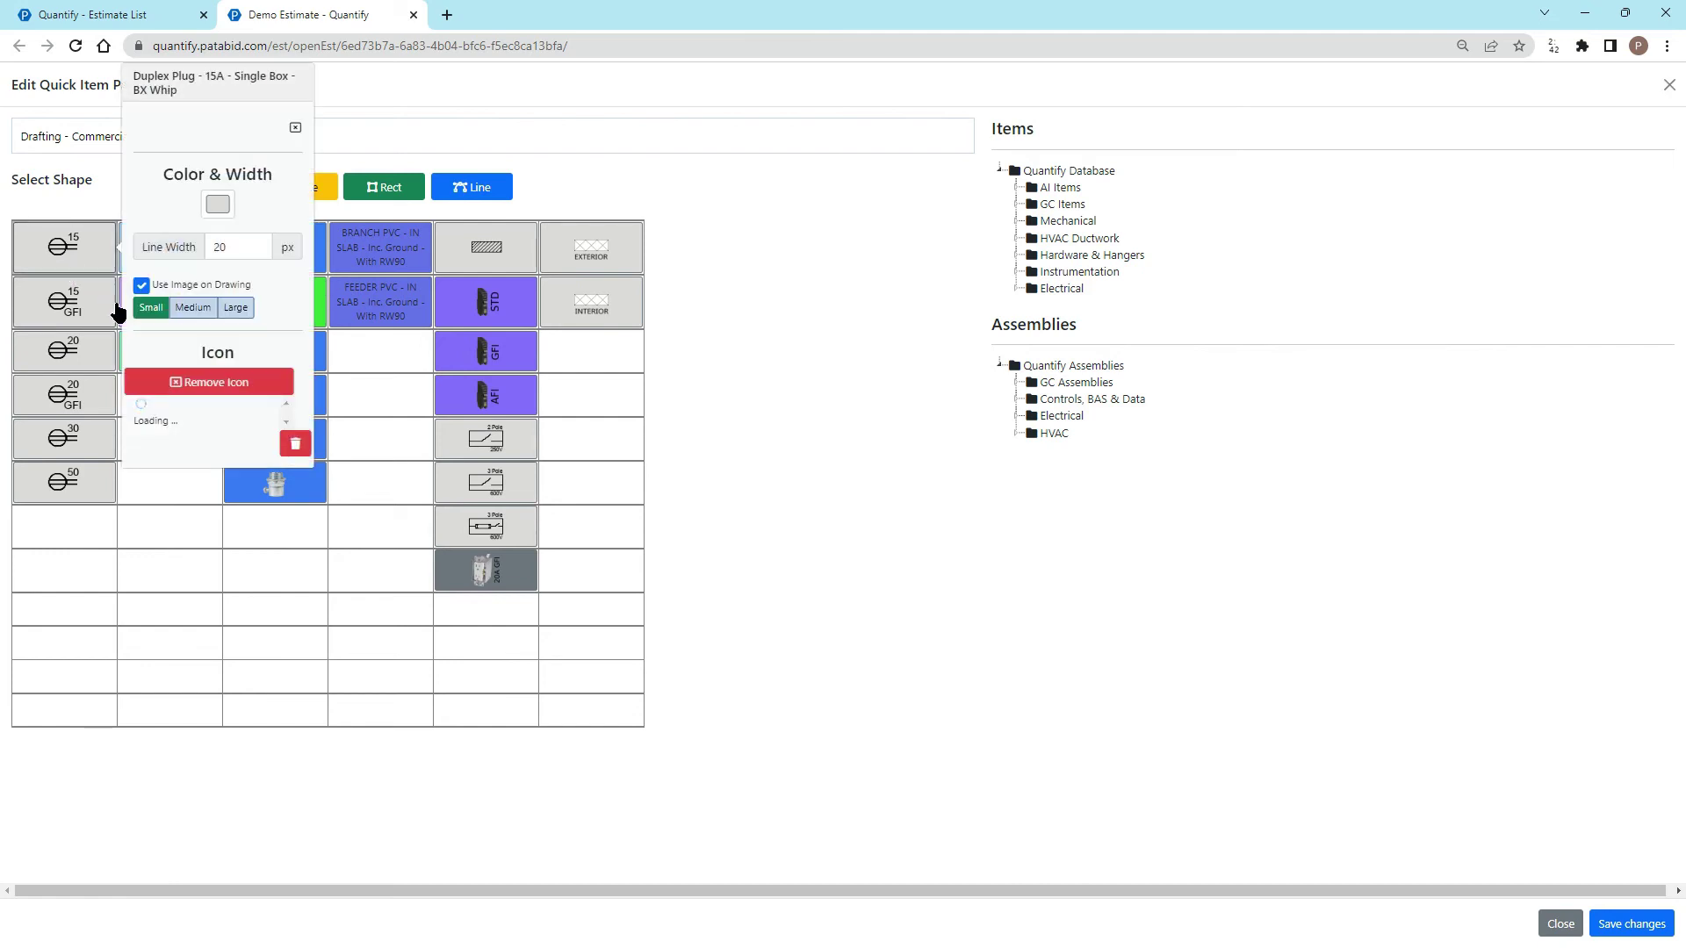
click(193, 312)
click(237, 312)
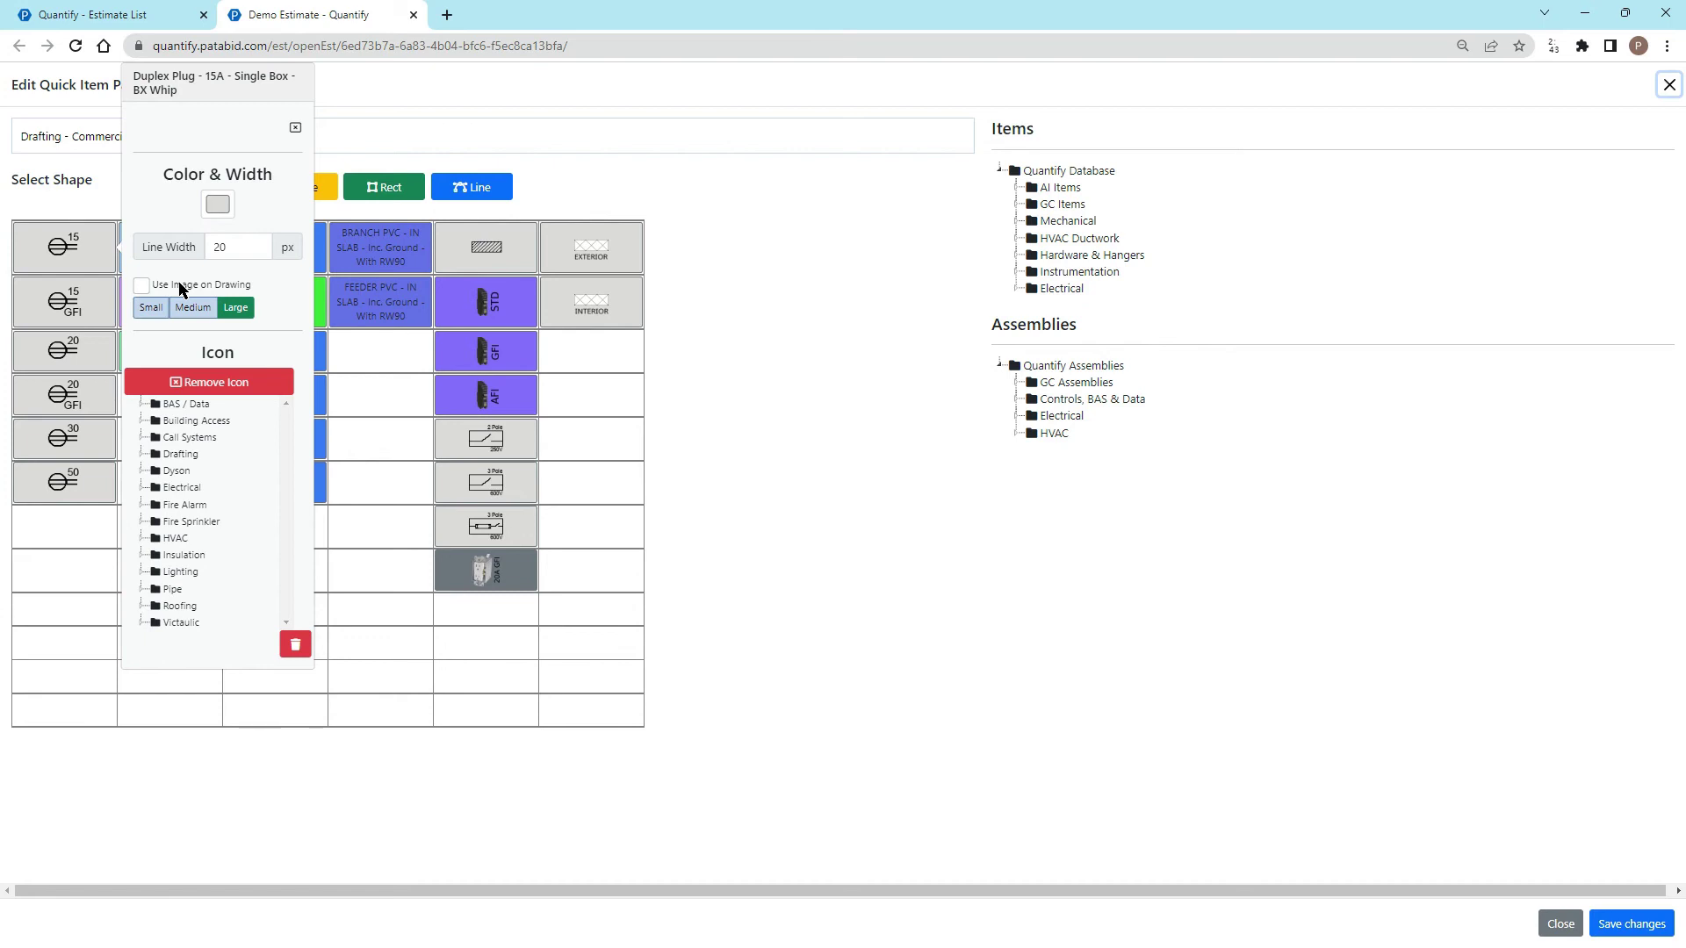
click(181, 288)
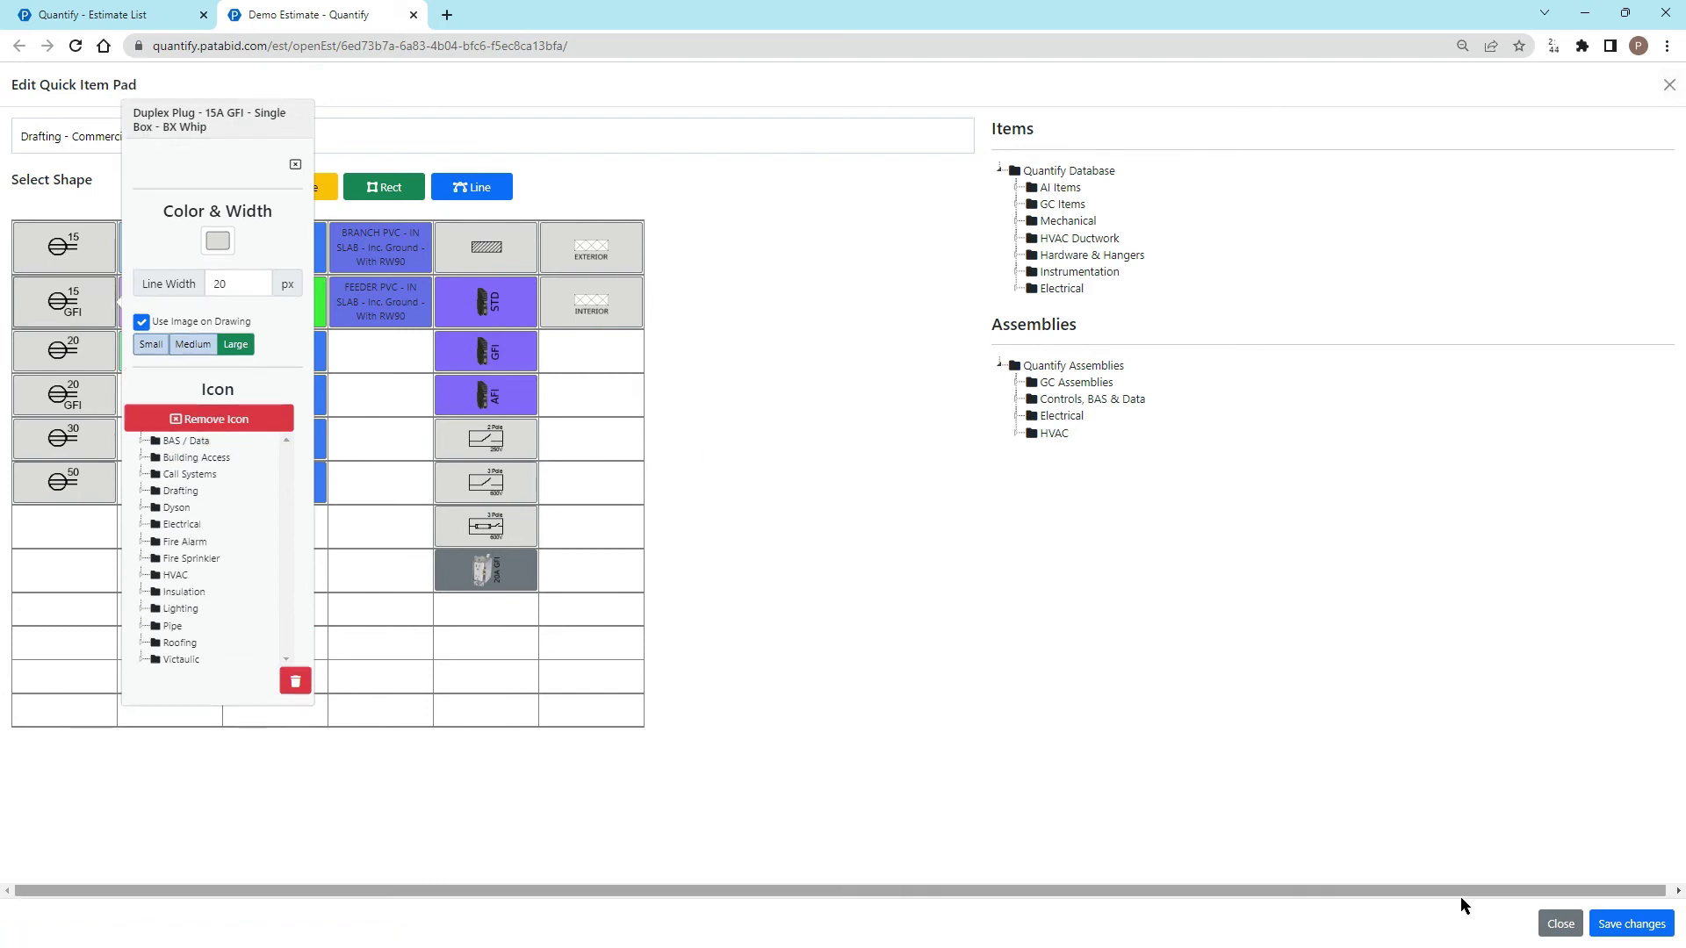
click(1620, 931)
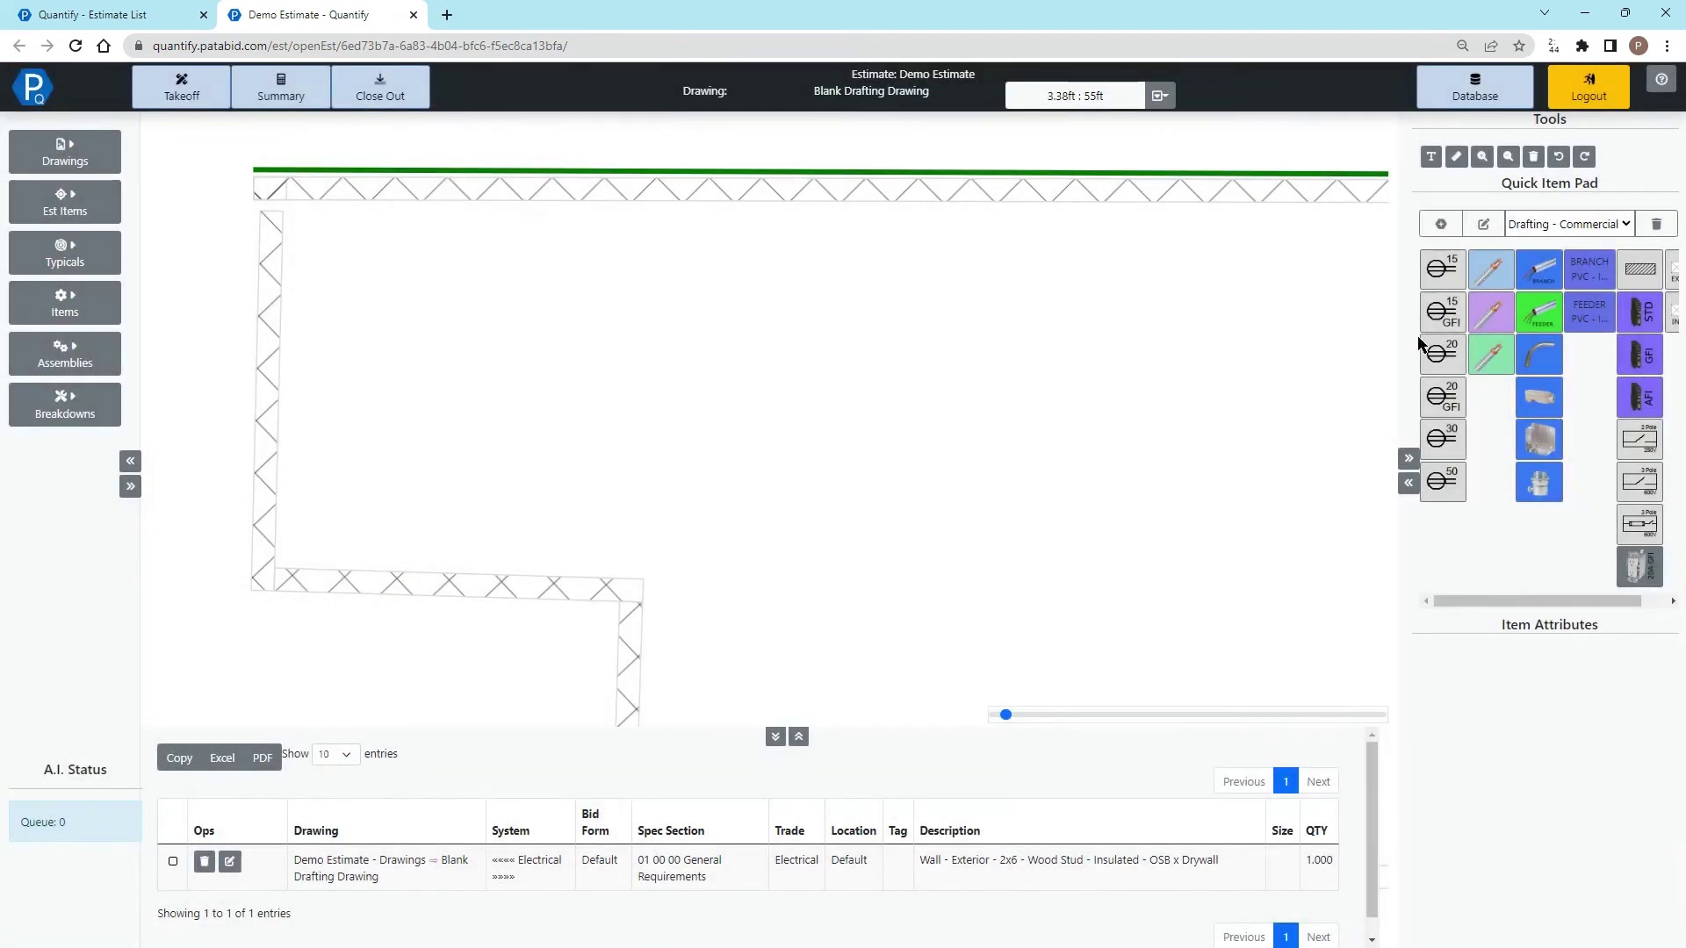
- Place two 15A GFI duplex plugs on the top wall with #20 gauge and drop length 2, and commit
click(1441, 313)
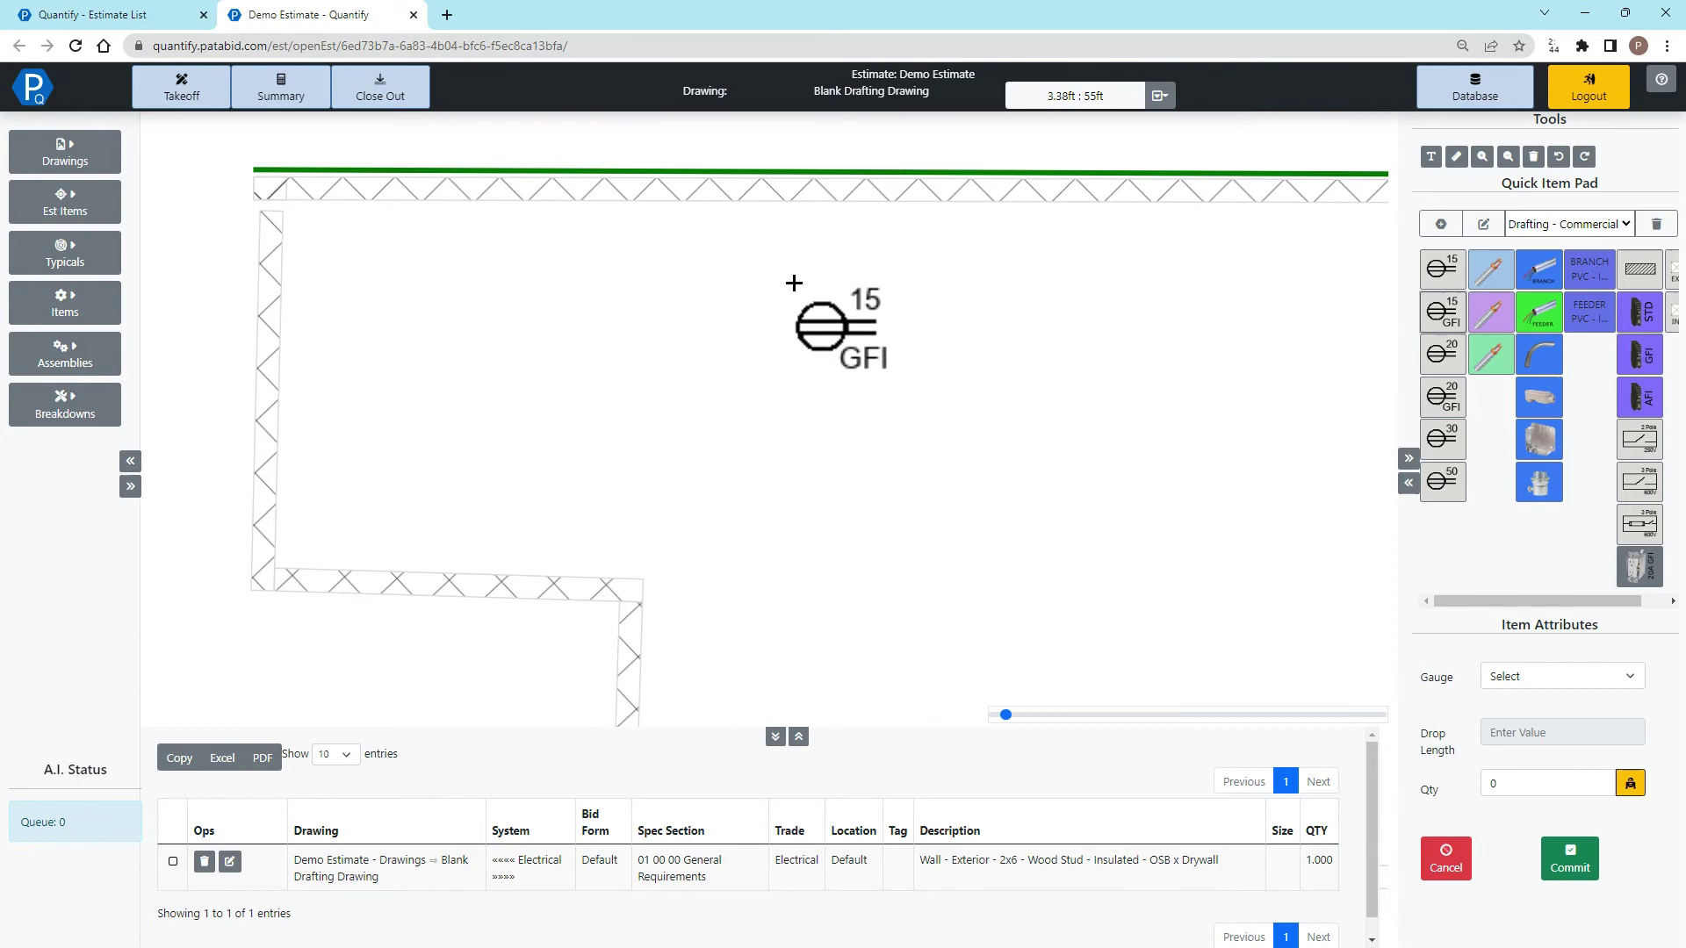
scroll(793, 277, down, 3)
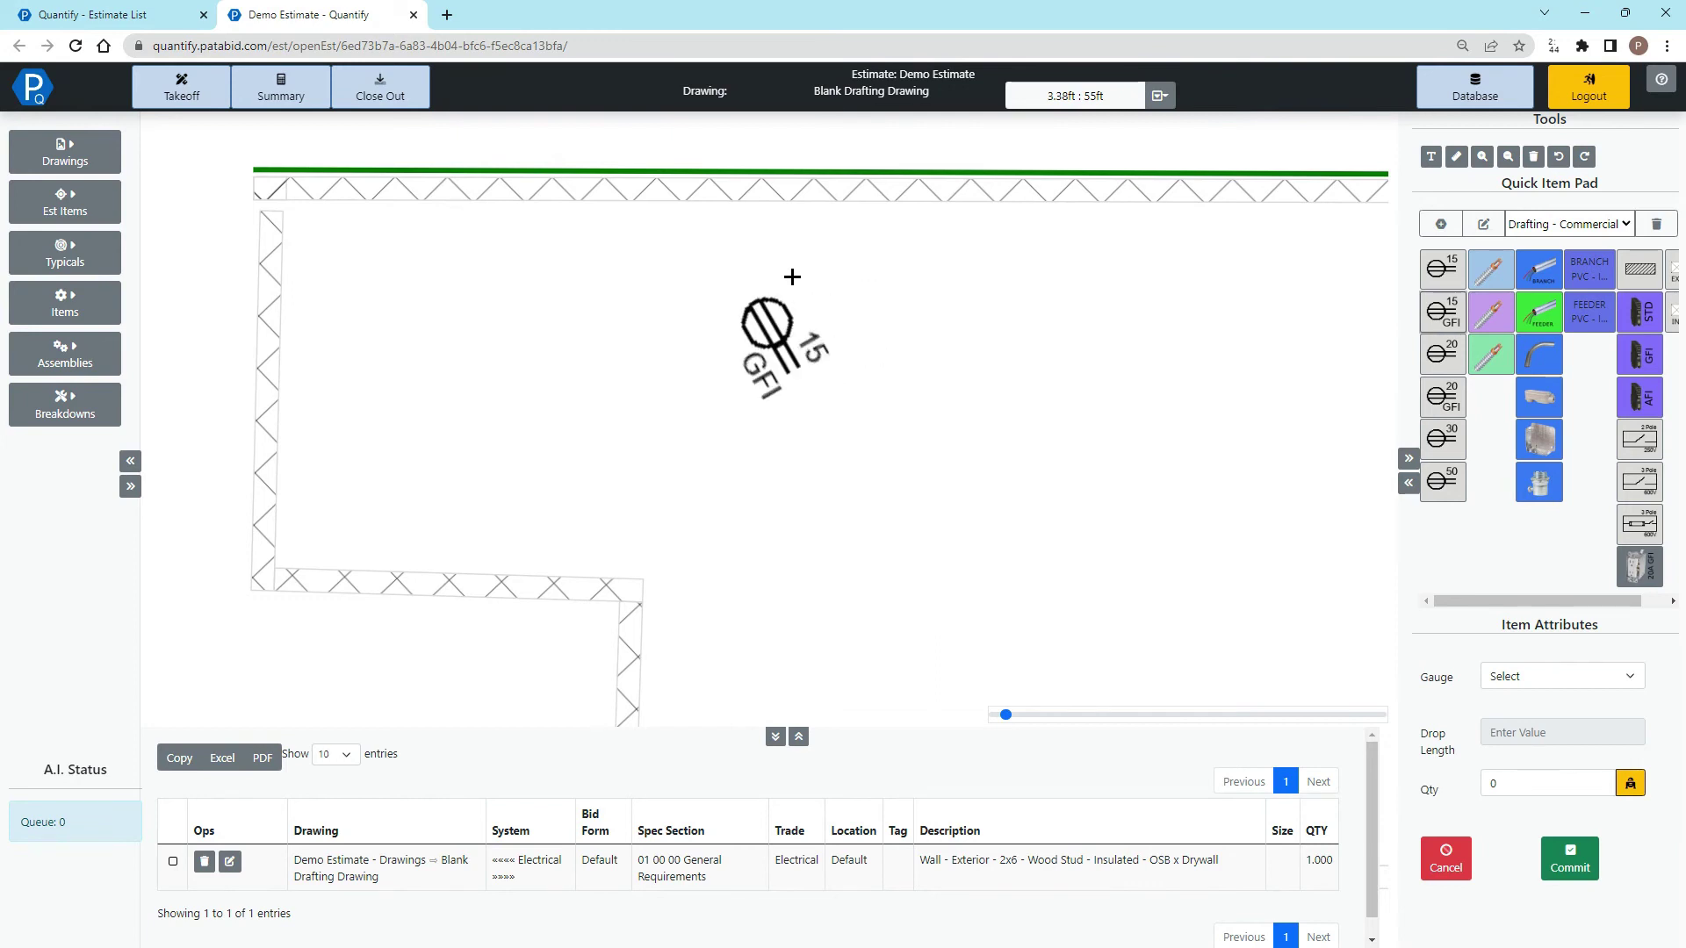
click(471, 203)
click(992, 211)
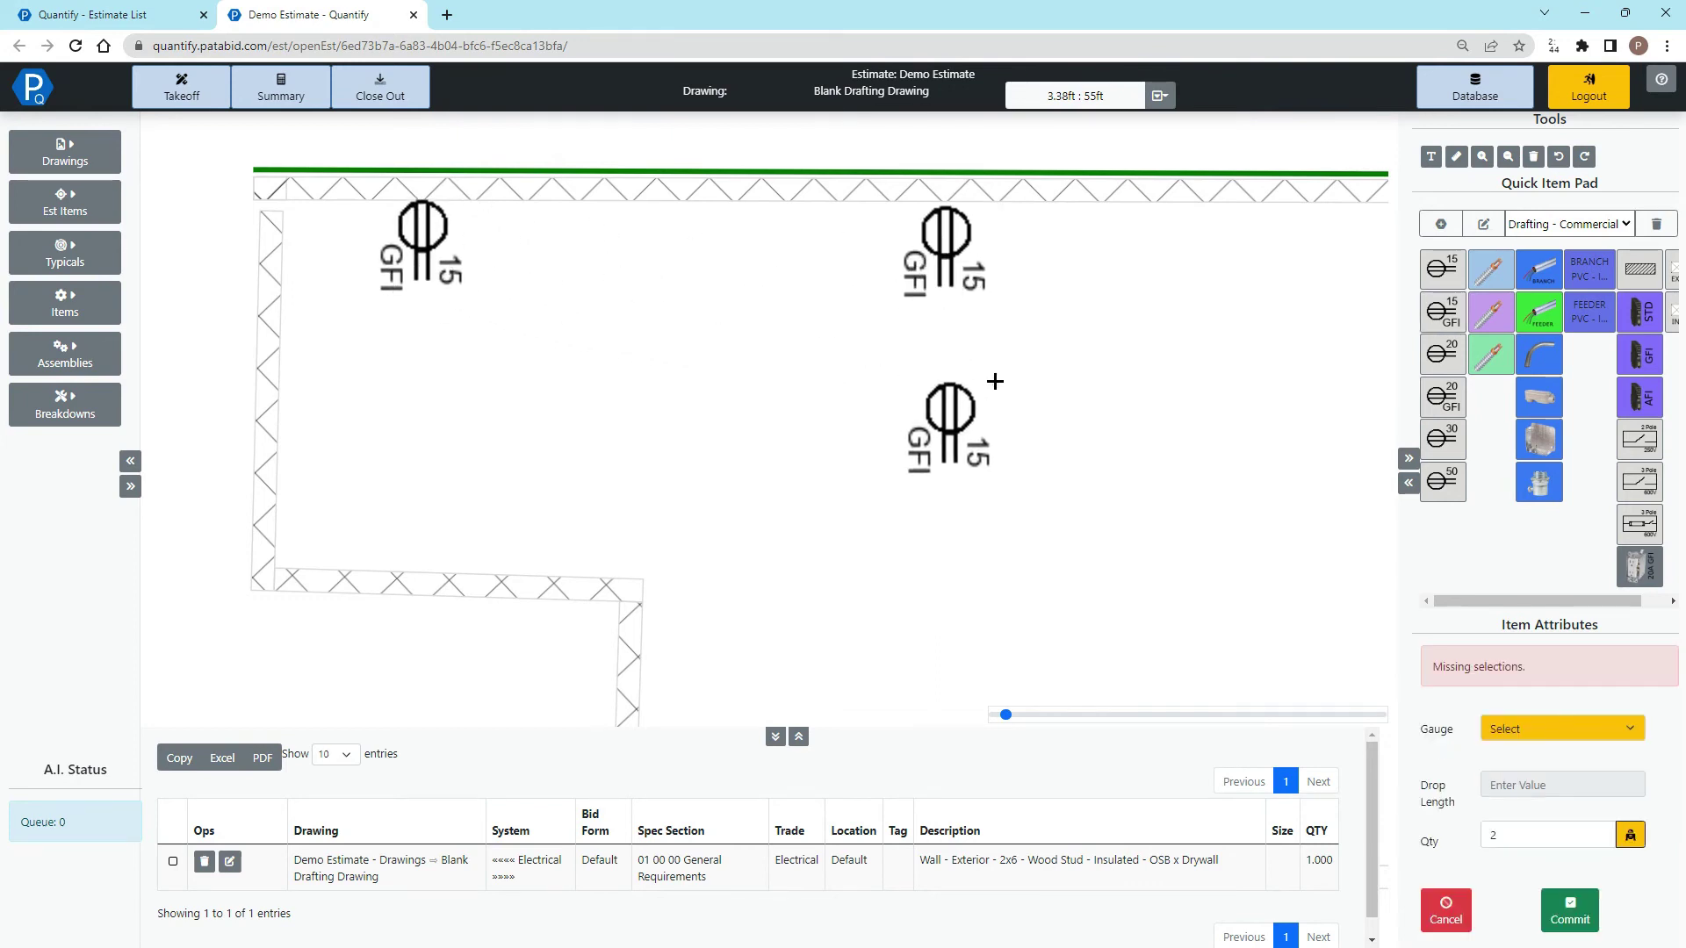
click(1562, 729)
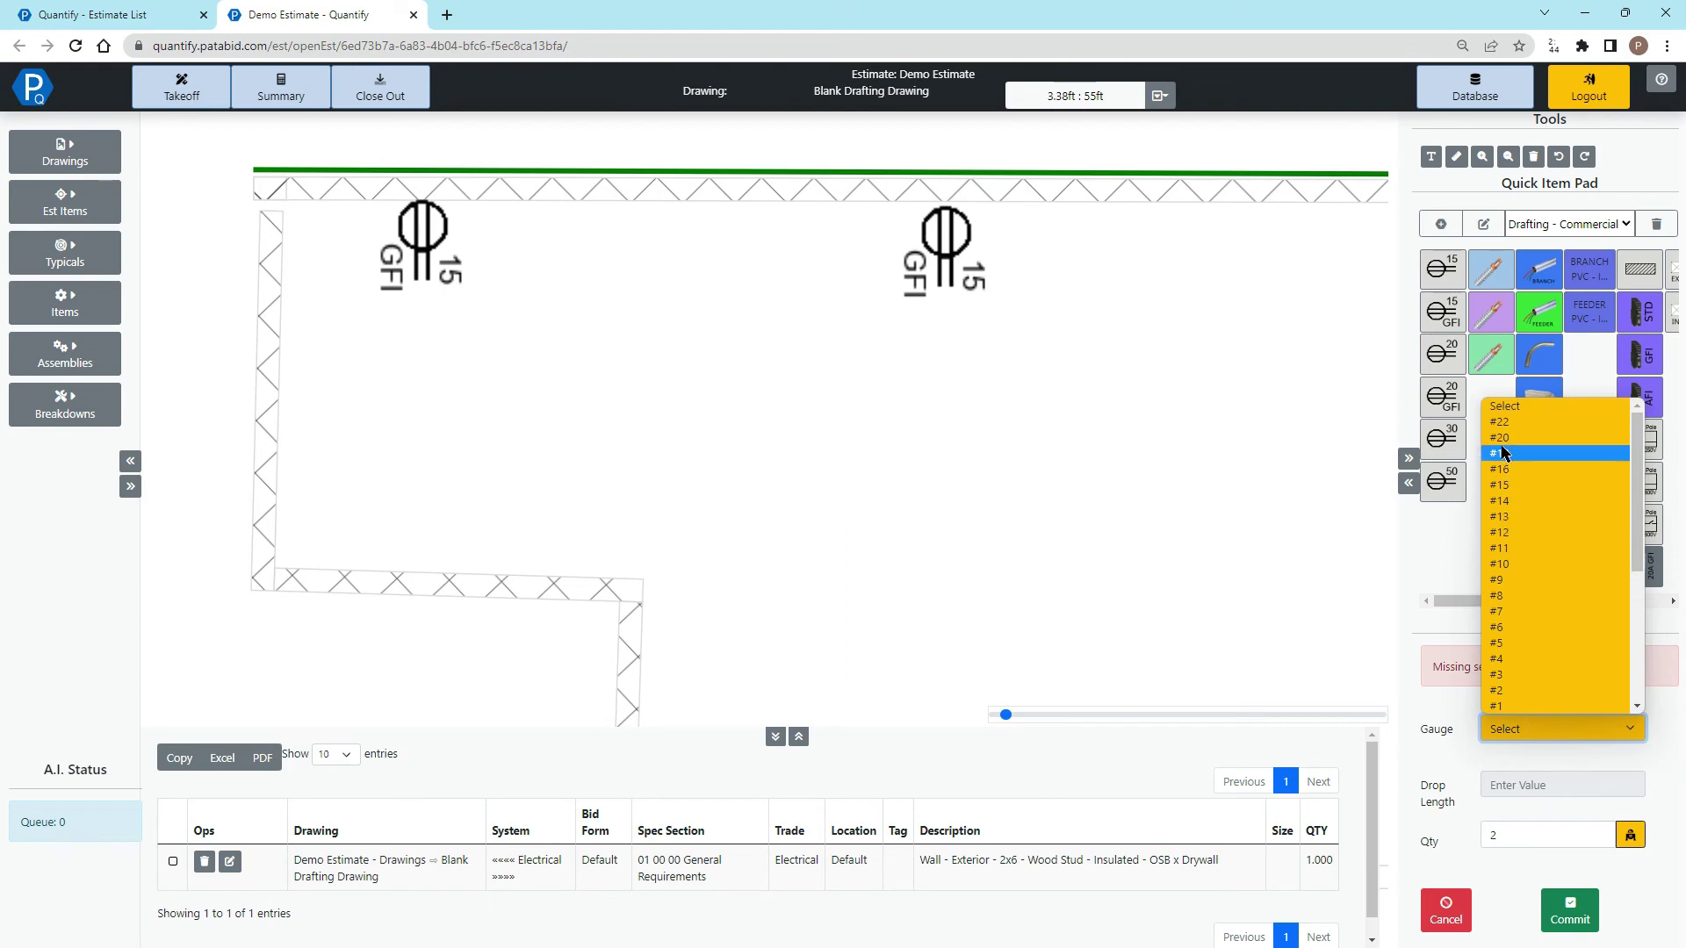
click(1537, 441)
click(1529, 781)
text(2)
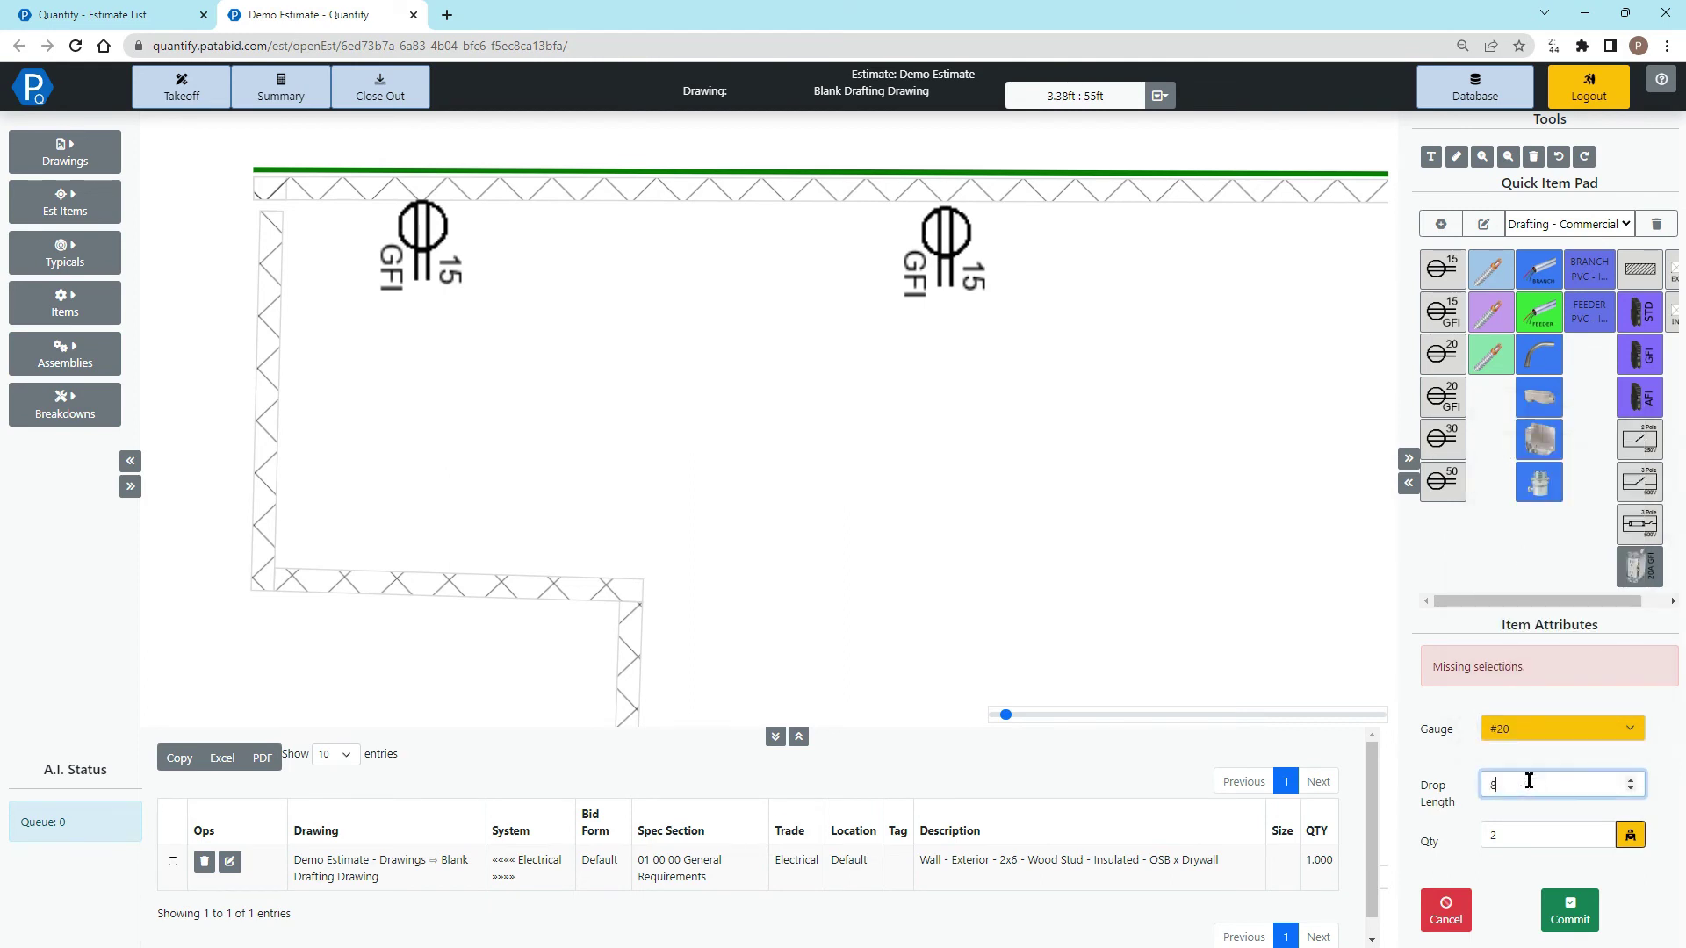
click(1570, 910)
scroll(975, 571, down, 3)
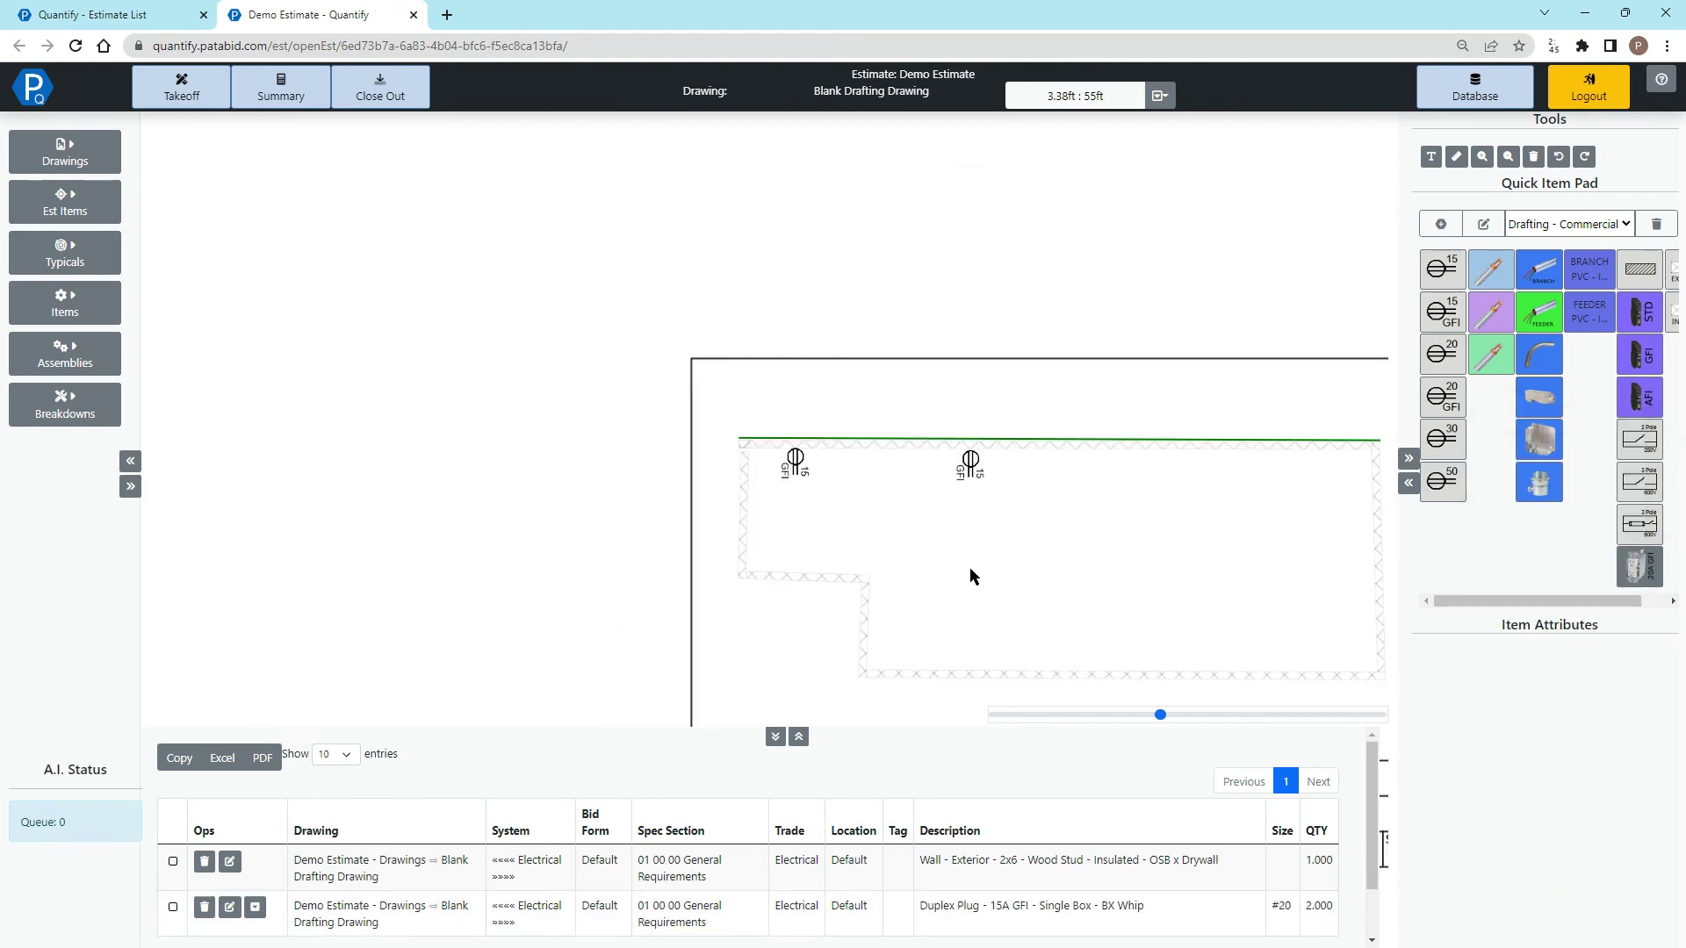
- Extract the Demo Estimate's Blank Drafting Drawing page to a PDF named Extracted Drawing
click(89, 167)
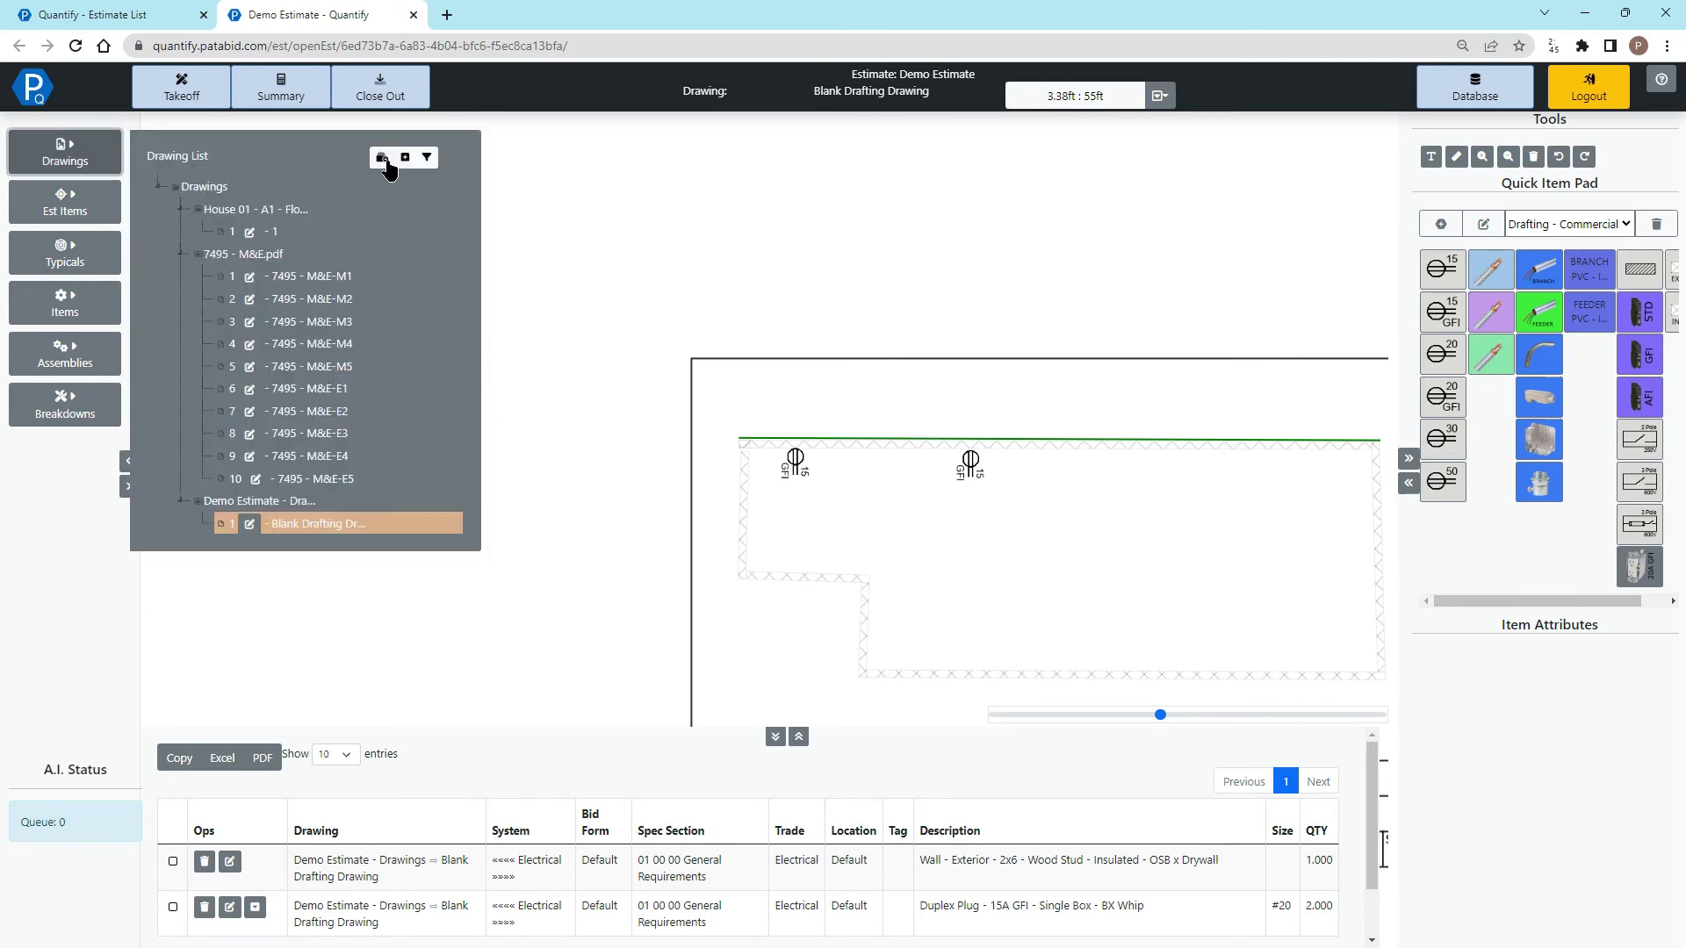
click(383, 159)
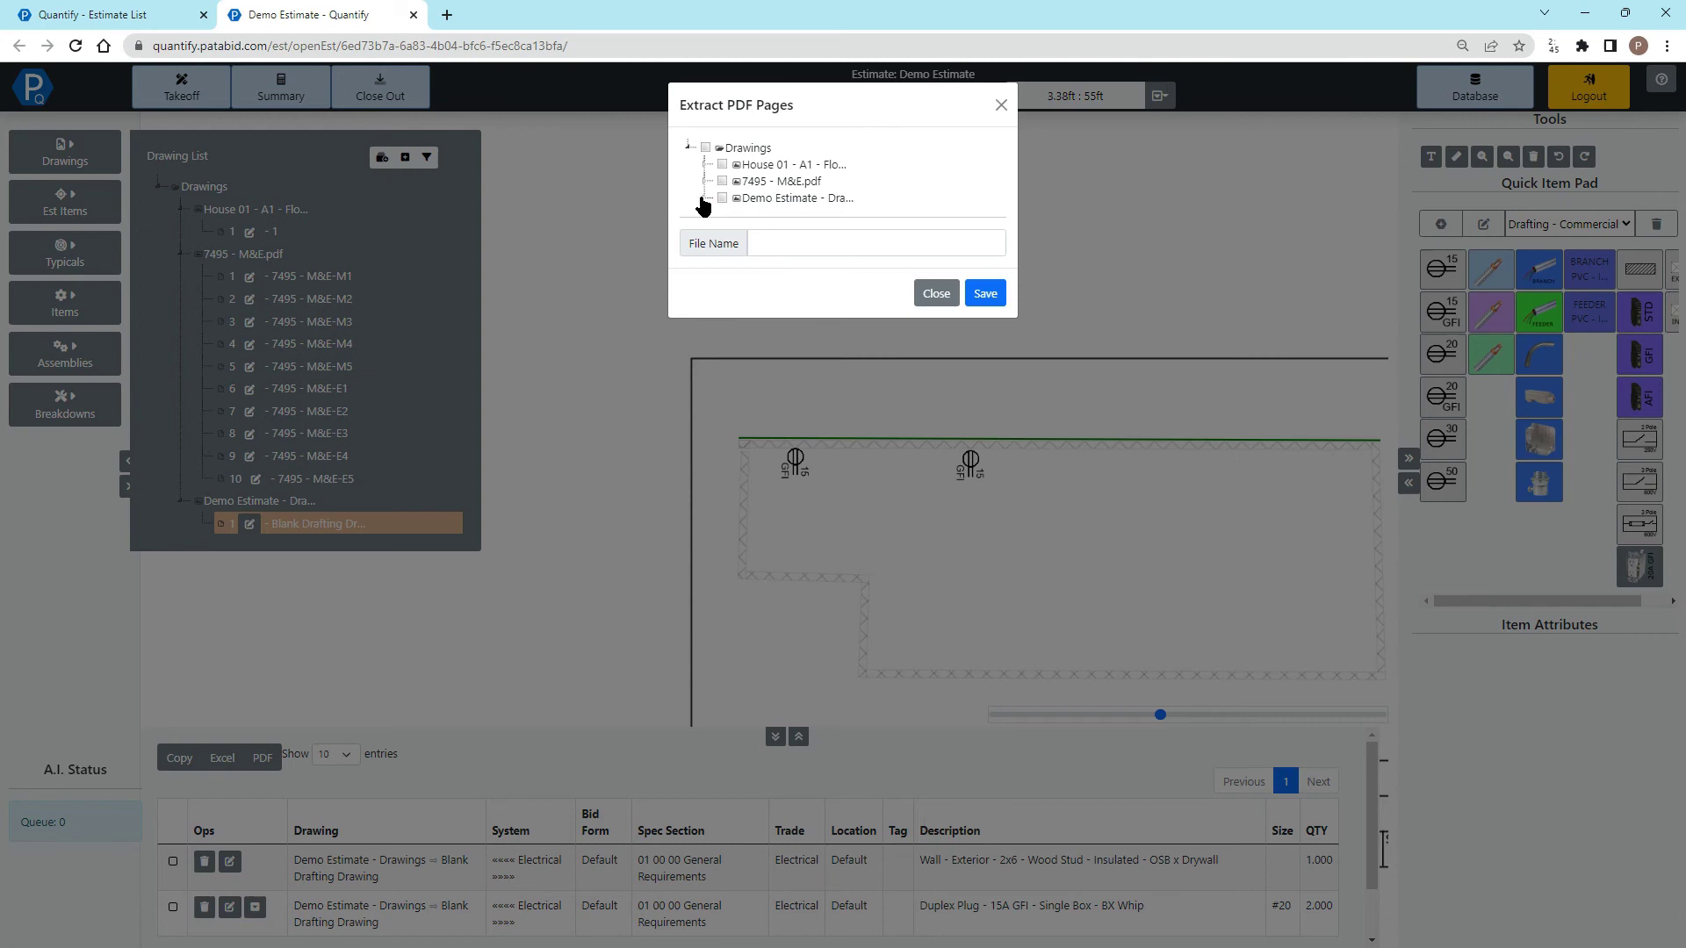
click(702, 200)
click(742, 217)
click(773, 256)
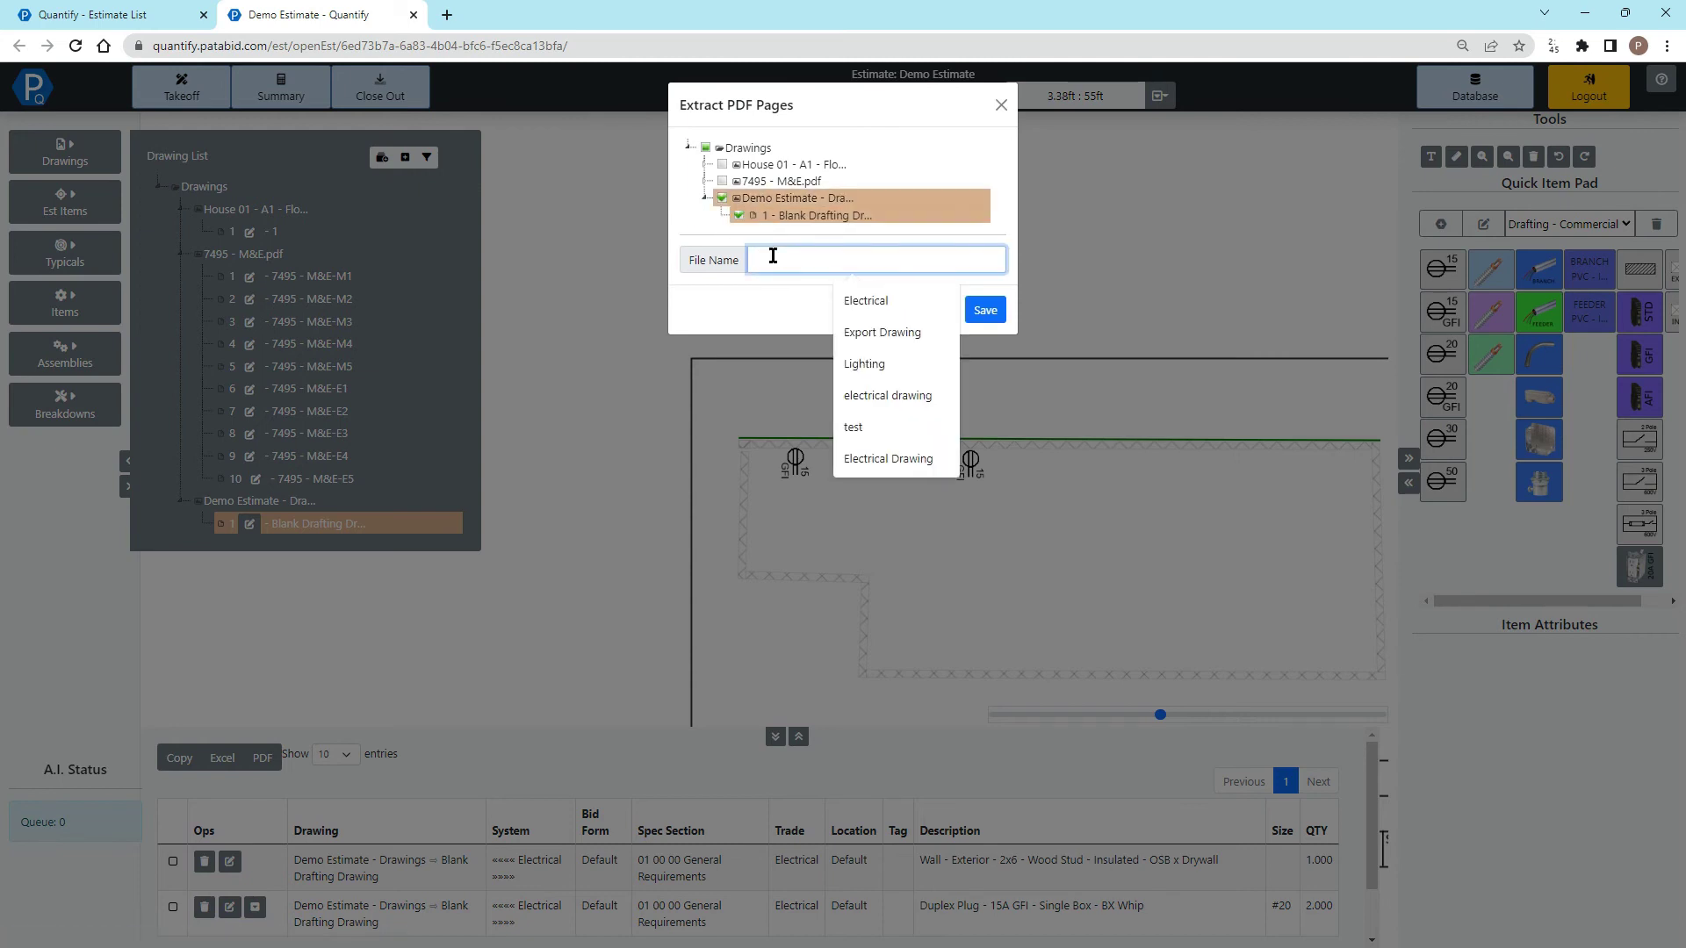
text(Extracted Drawing)
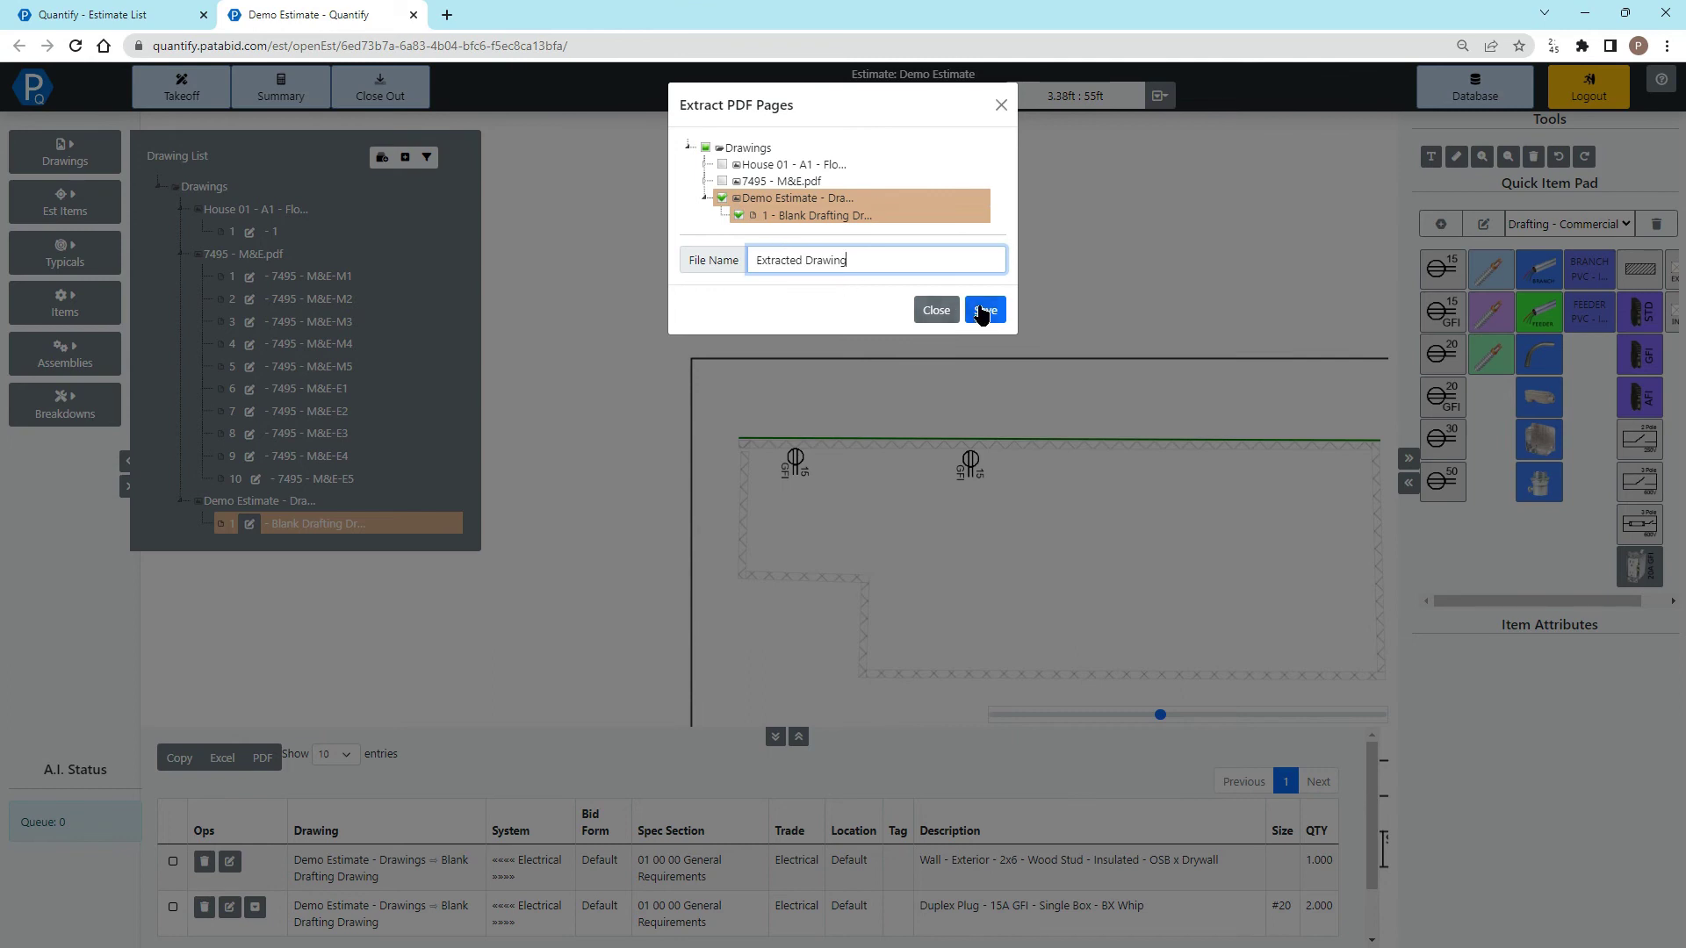
click(979, 307)
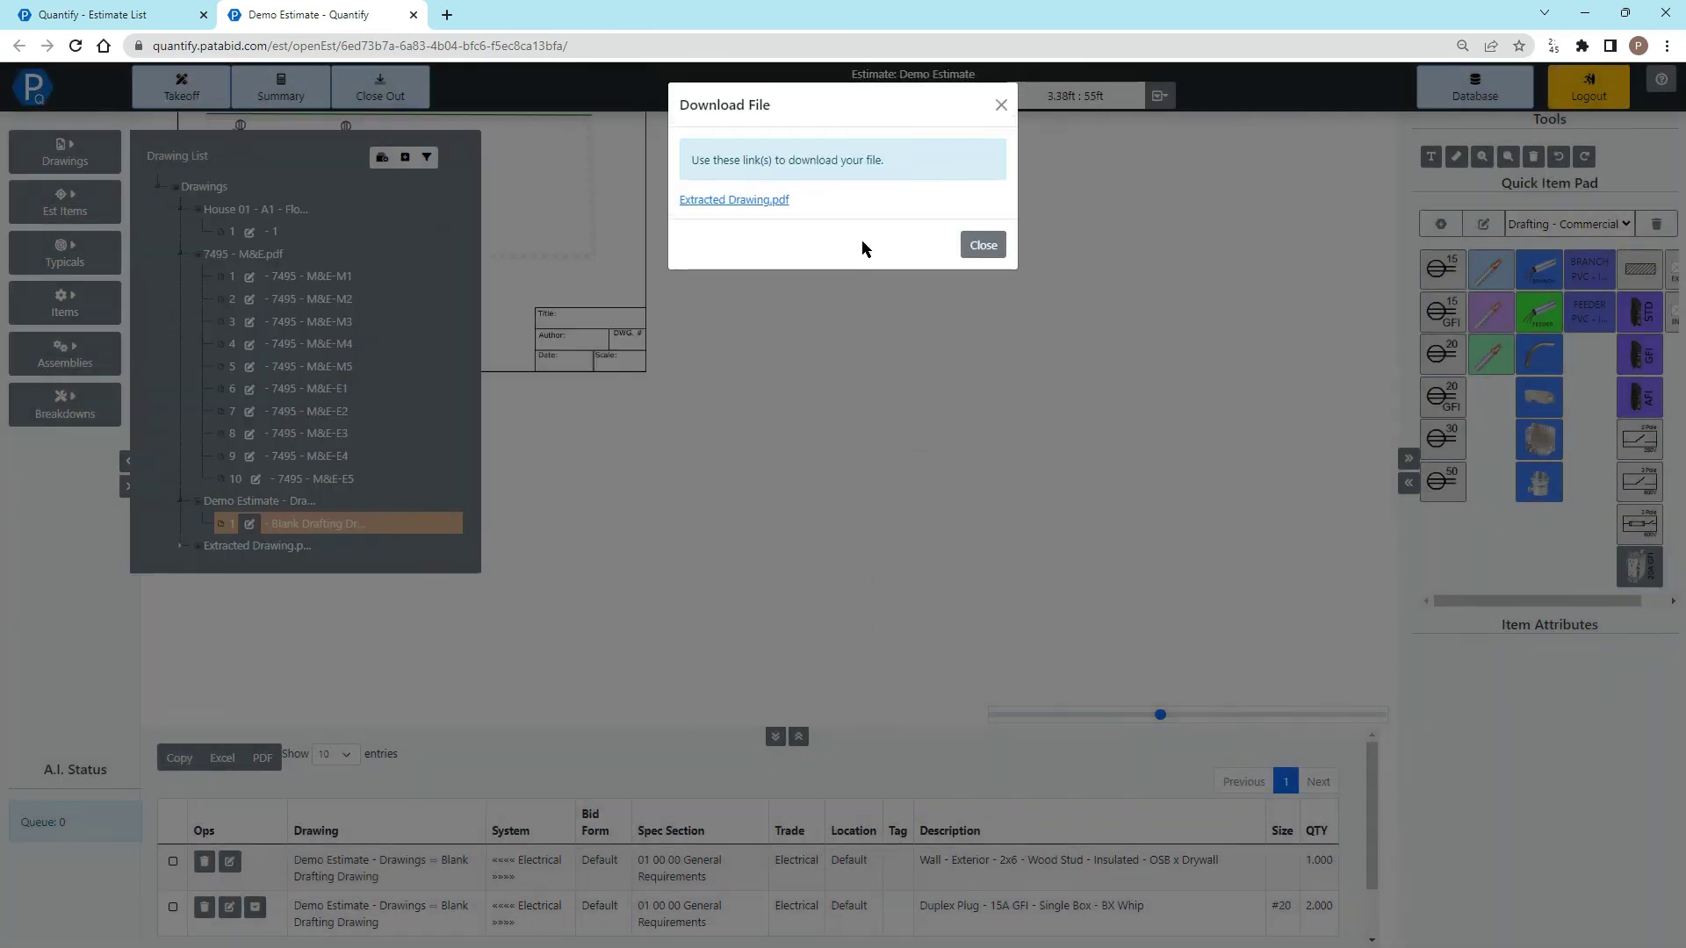
click(985, 246)
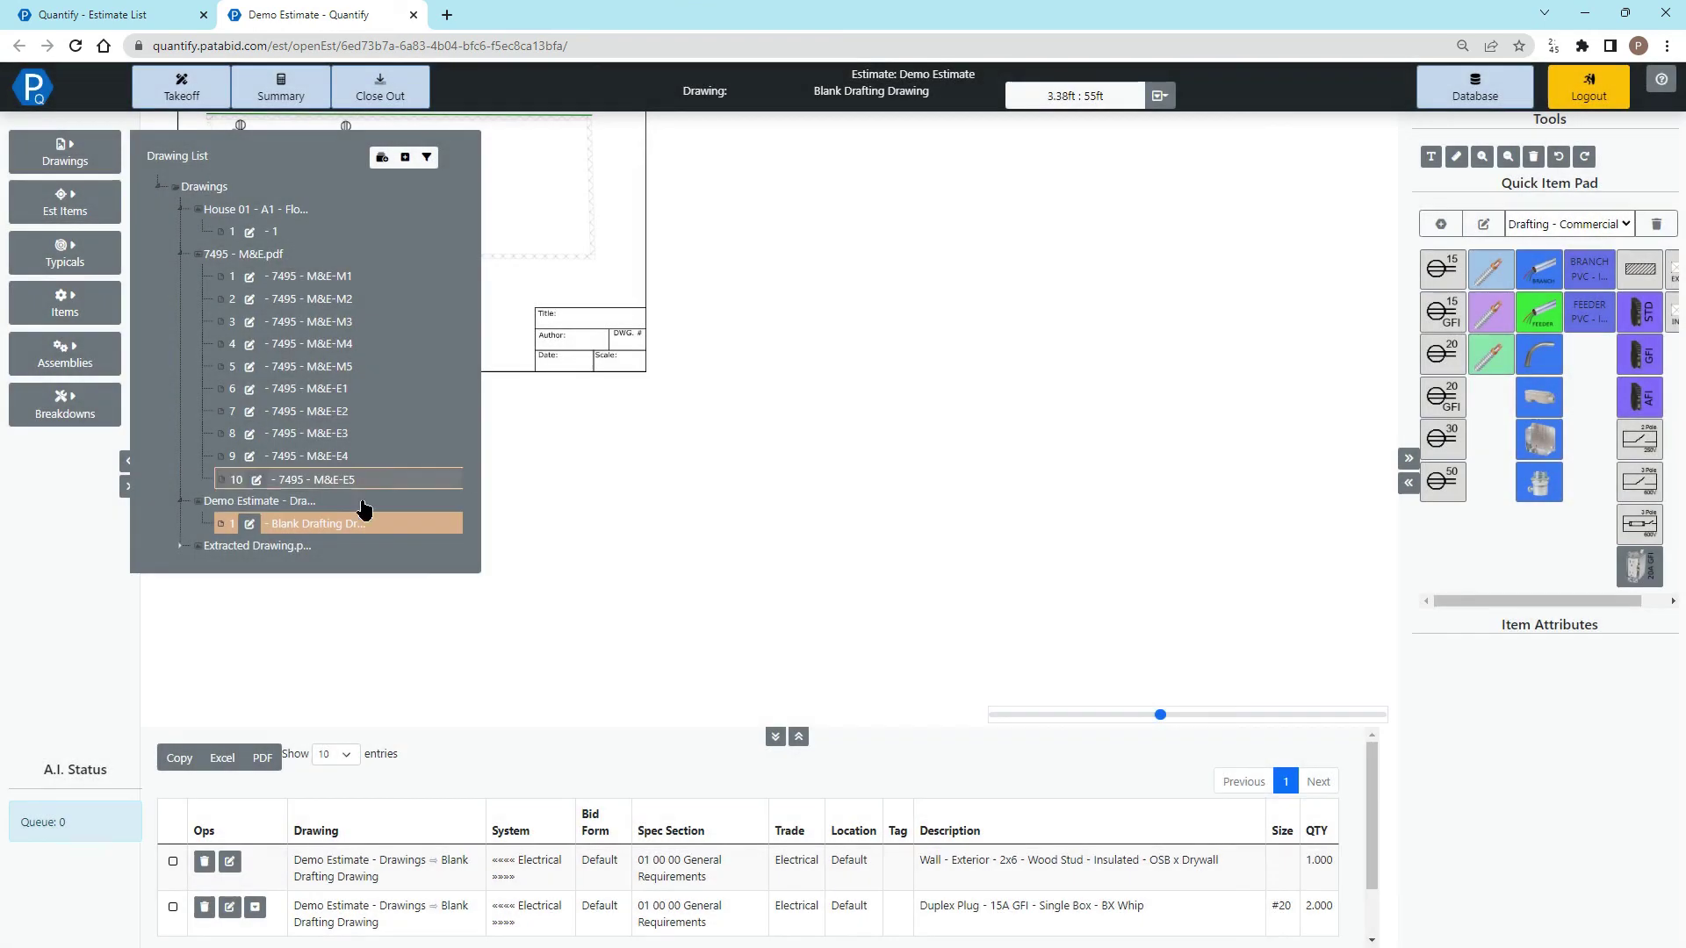
click(180, 545)
- View page 1 of Extracted Drawing.pdf, panning across the drafted walls and GFI plugs
click(219, 569)
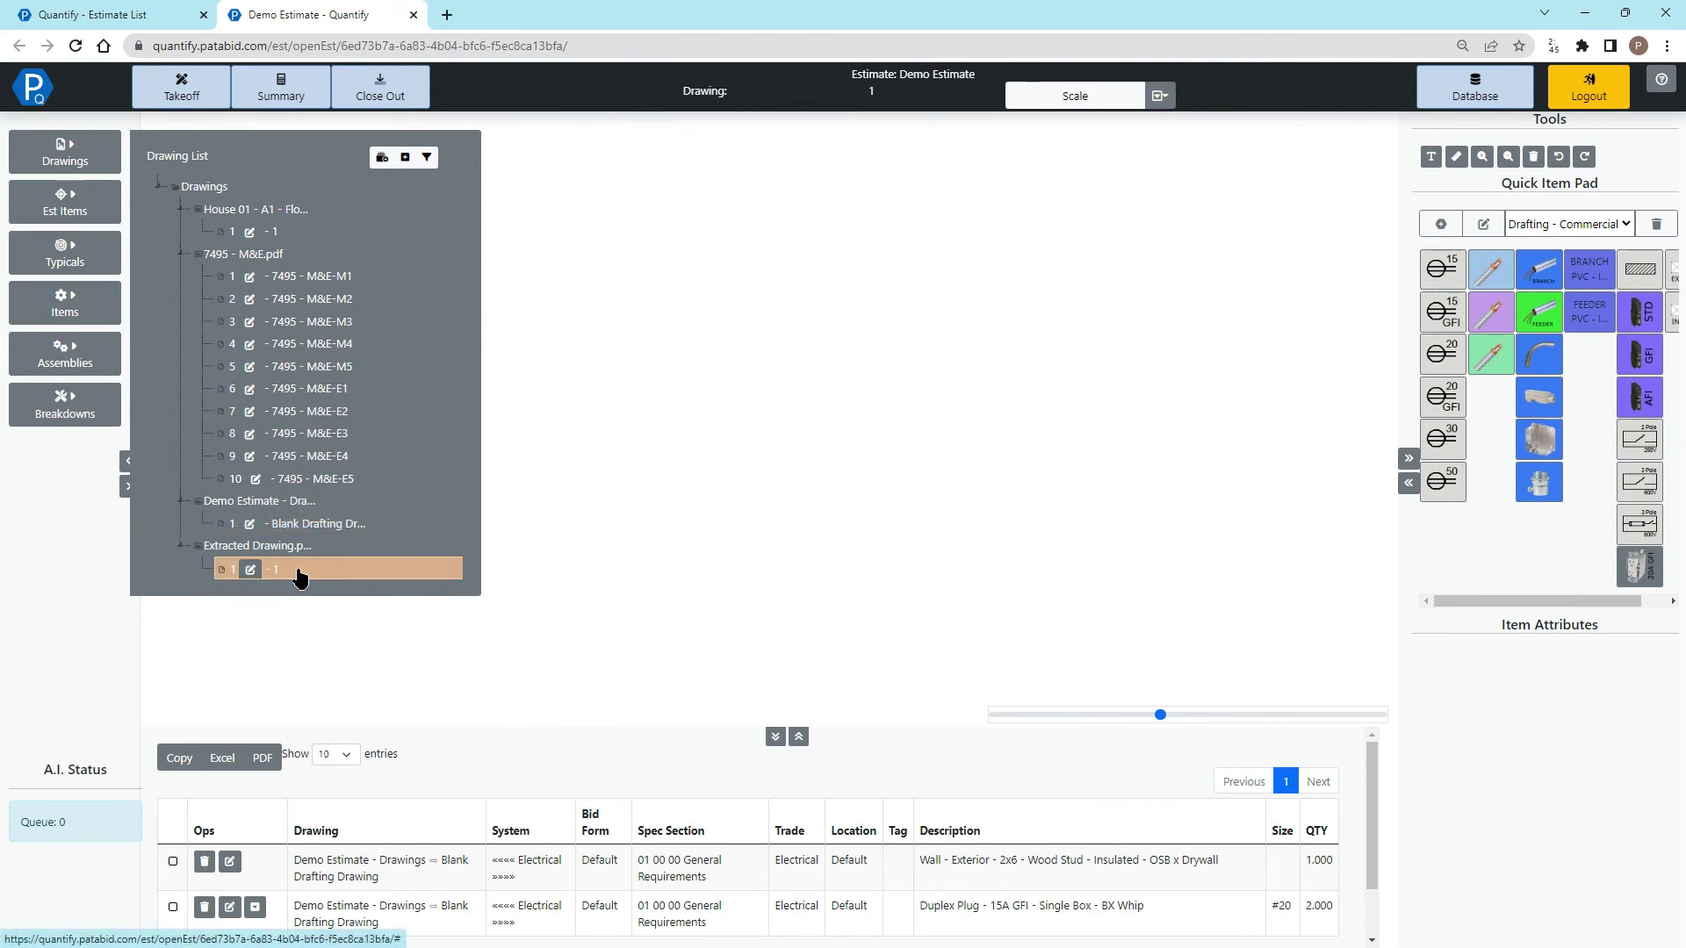
click(90, 164)
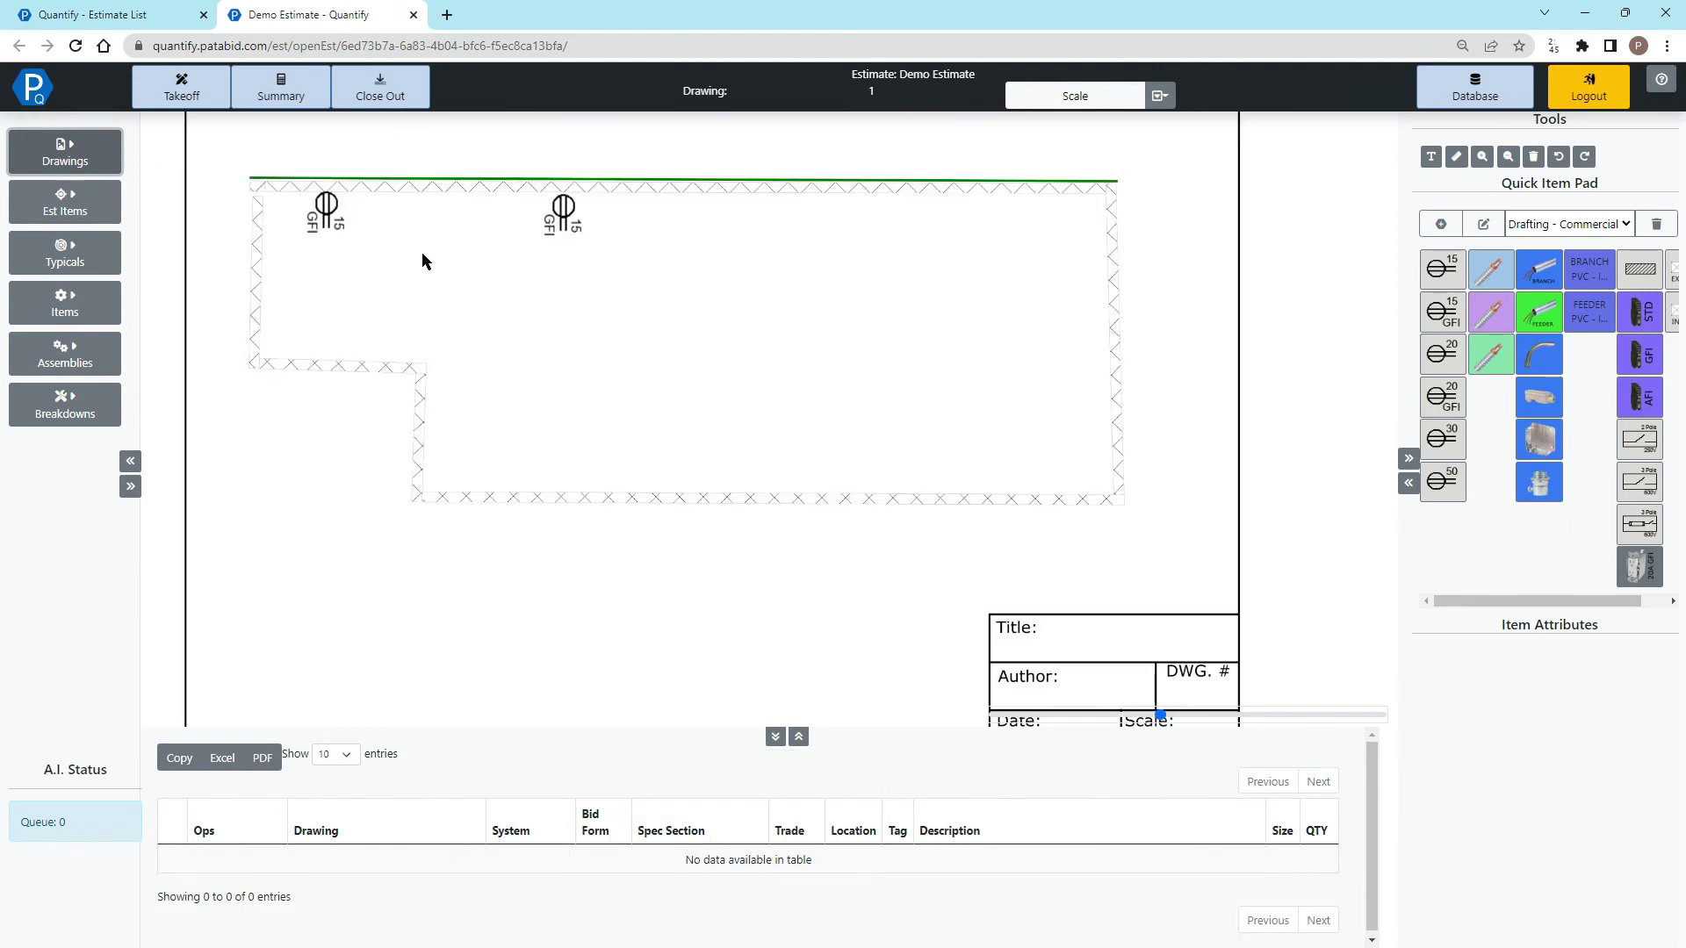
drag(450, 276, 577, 358)
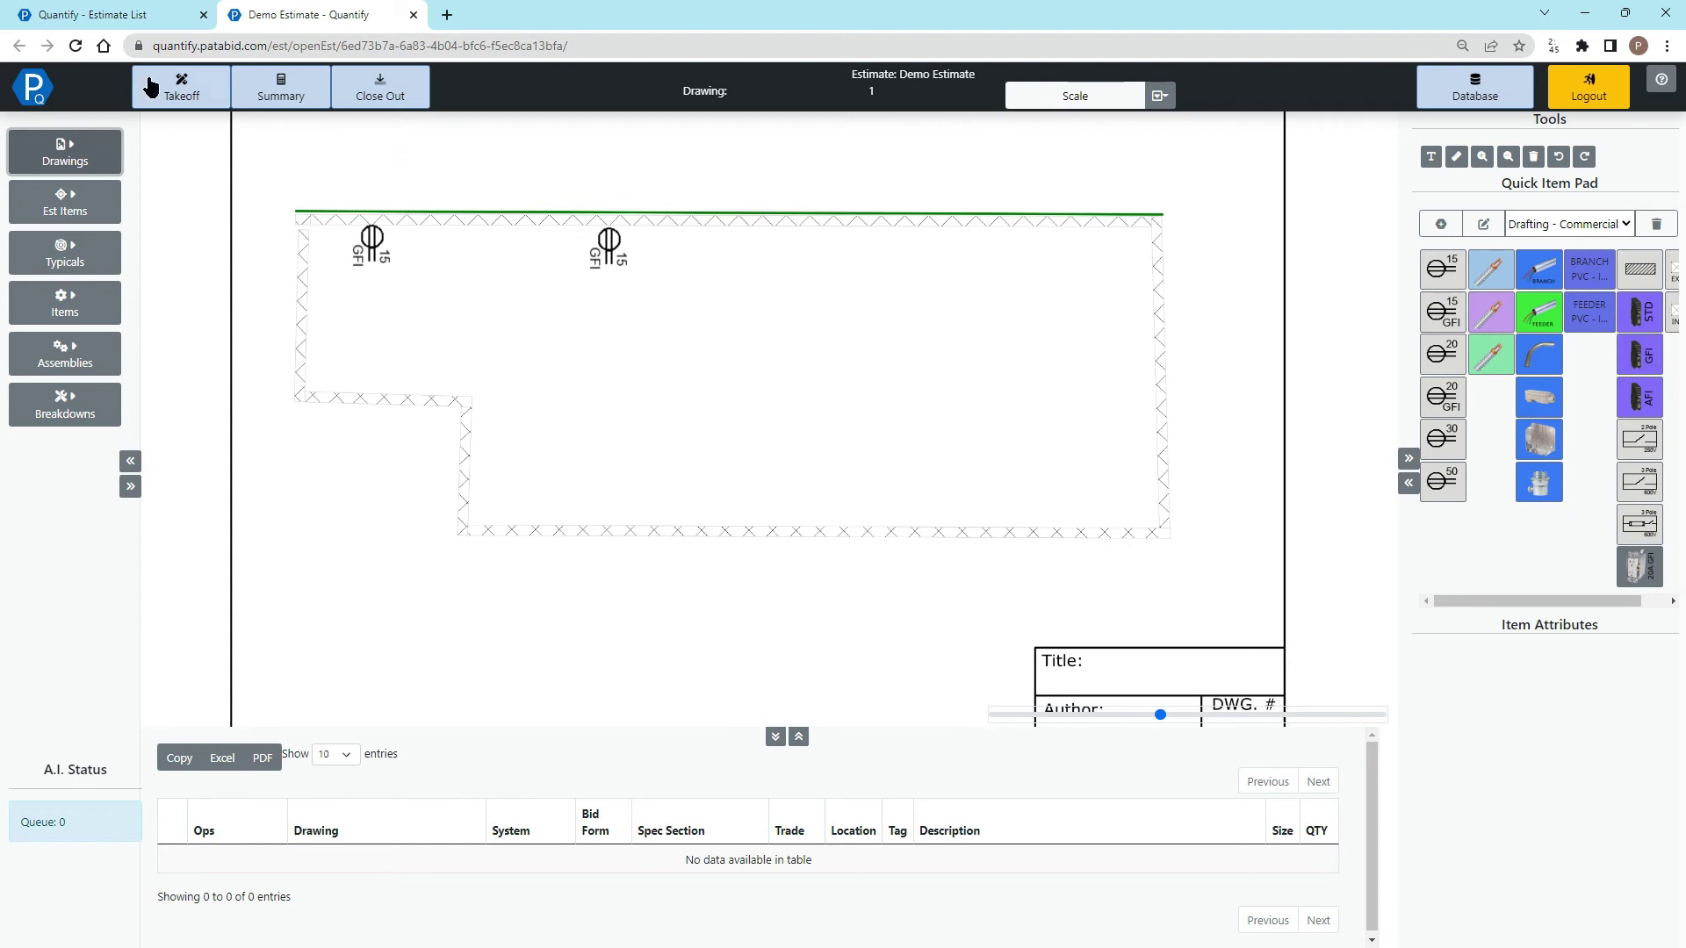
click(127, 15)
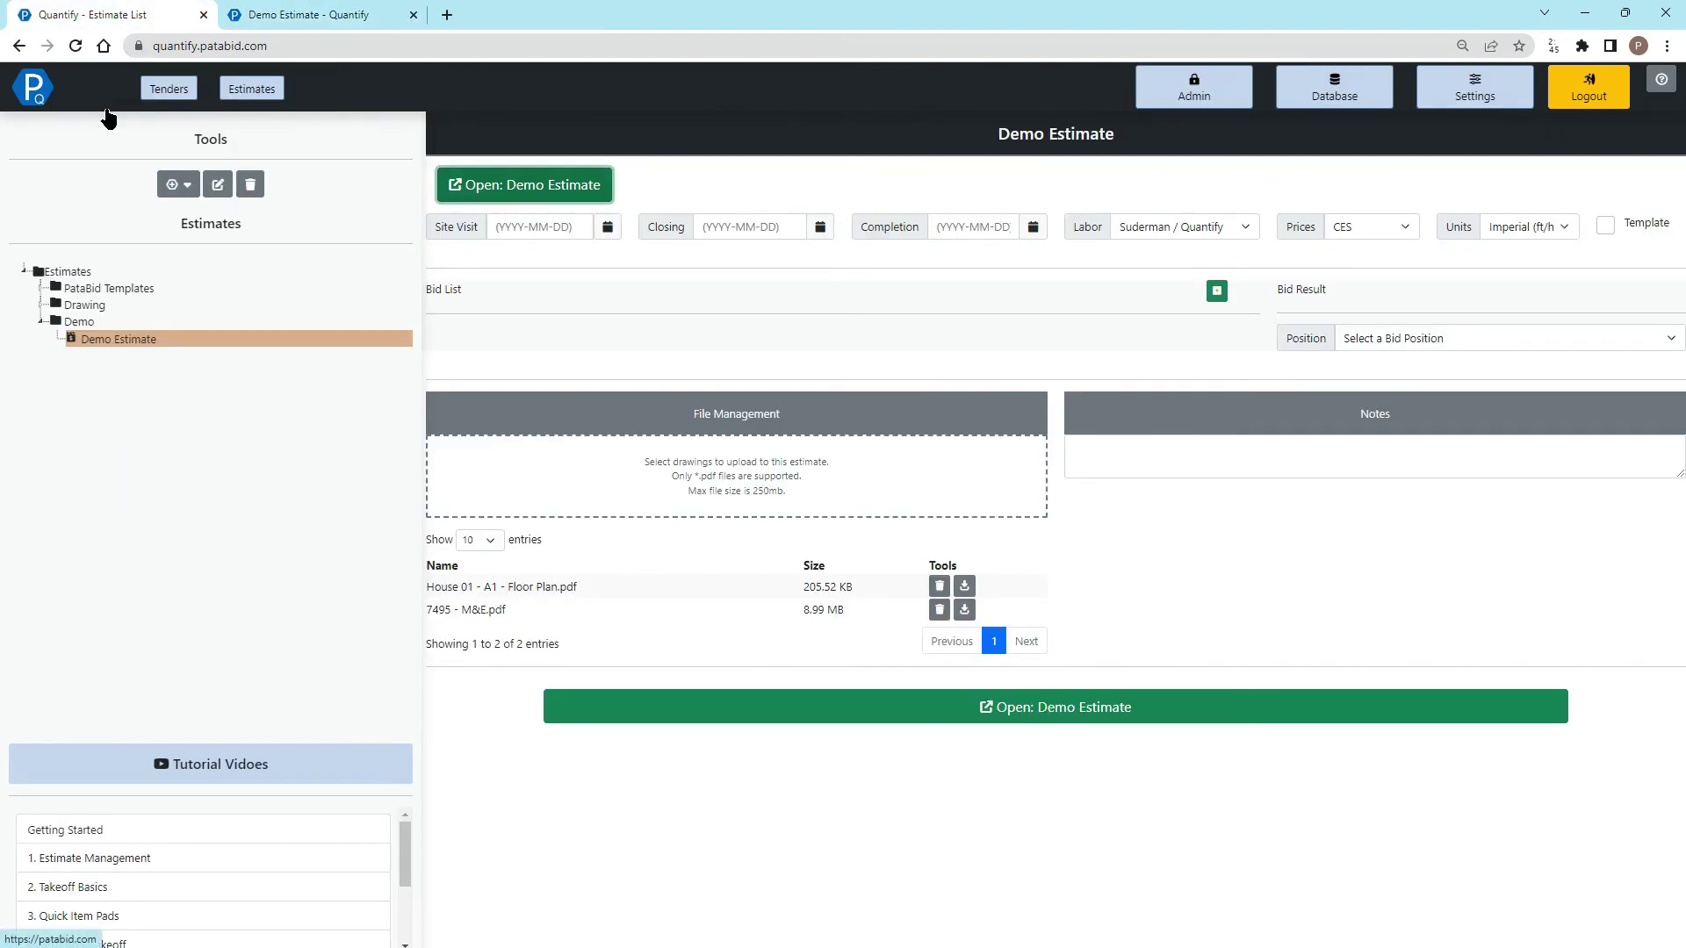
- Reload the estimate list, open Demo Estimate's files, and check Extracted Drawing.pdf is listed
click(75, 45)
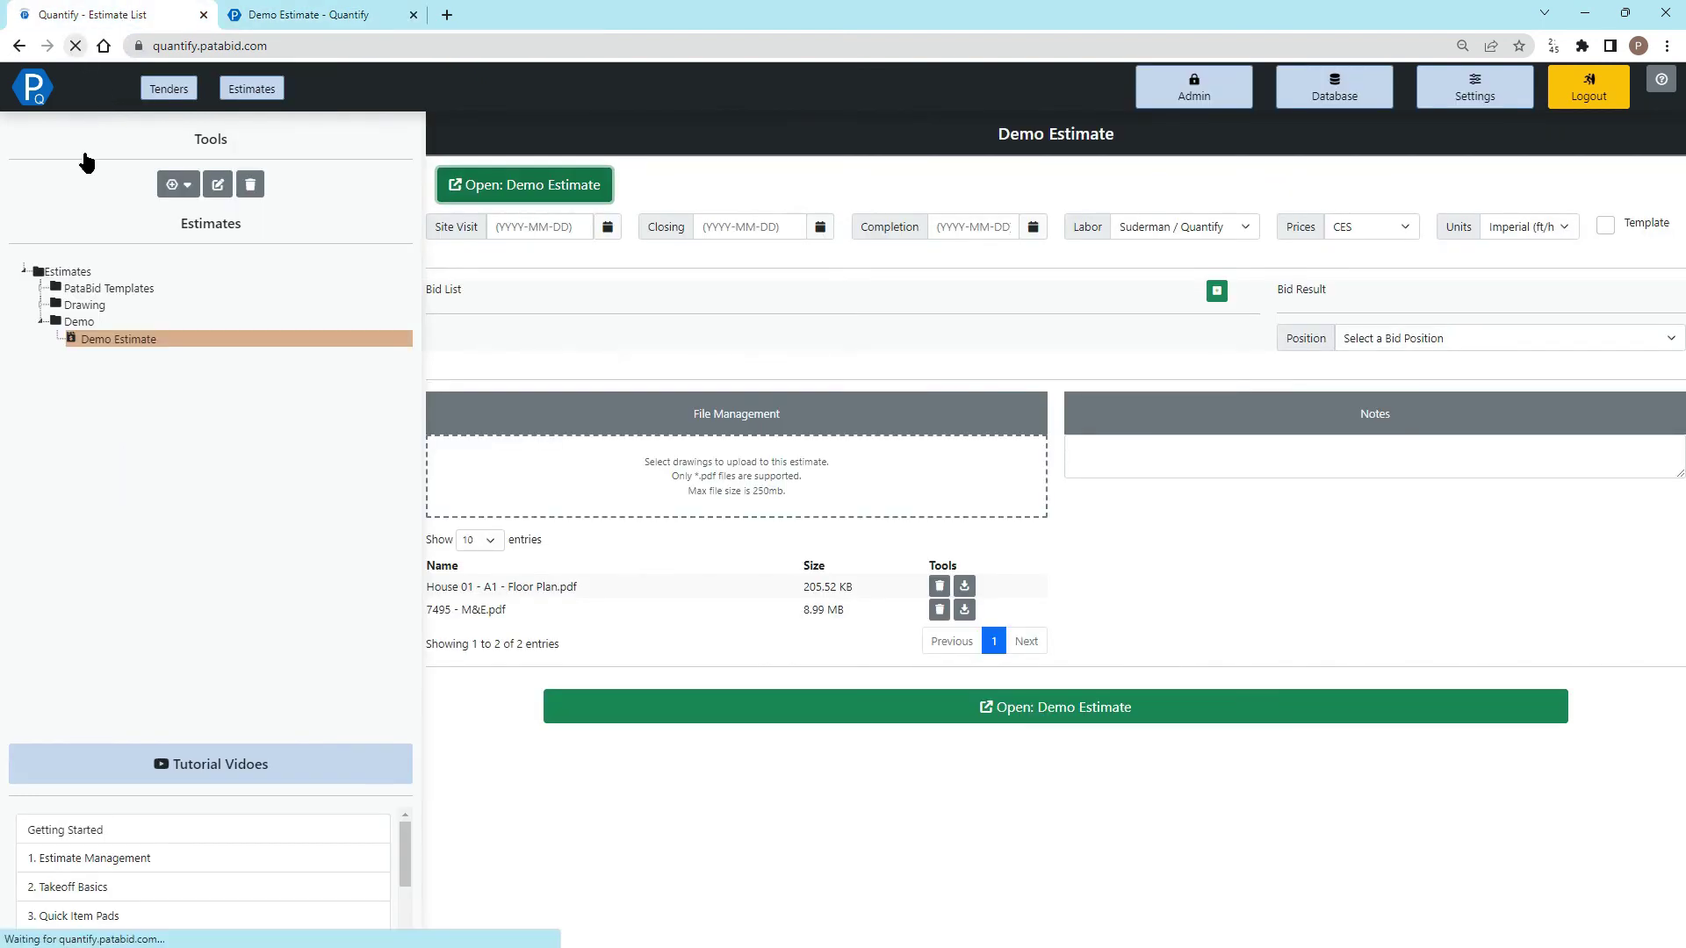
click(37, 325)
click(97, 340)
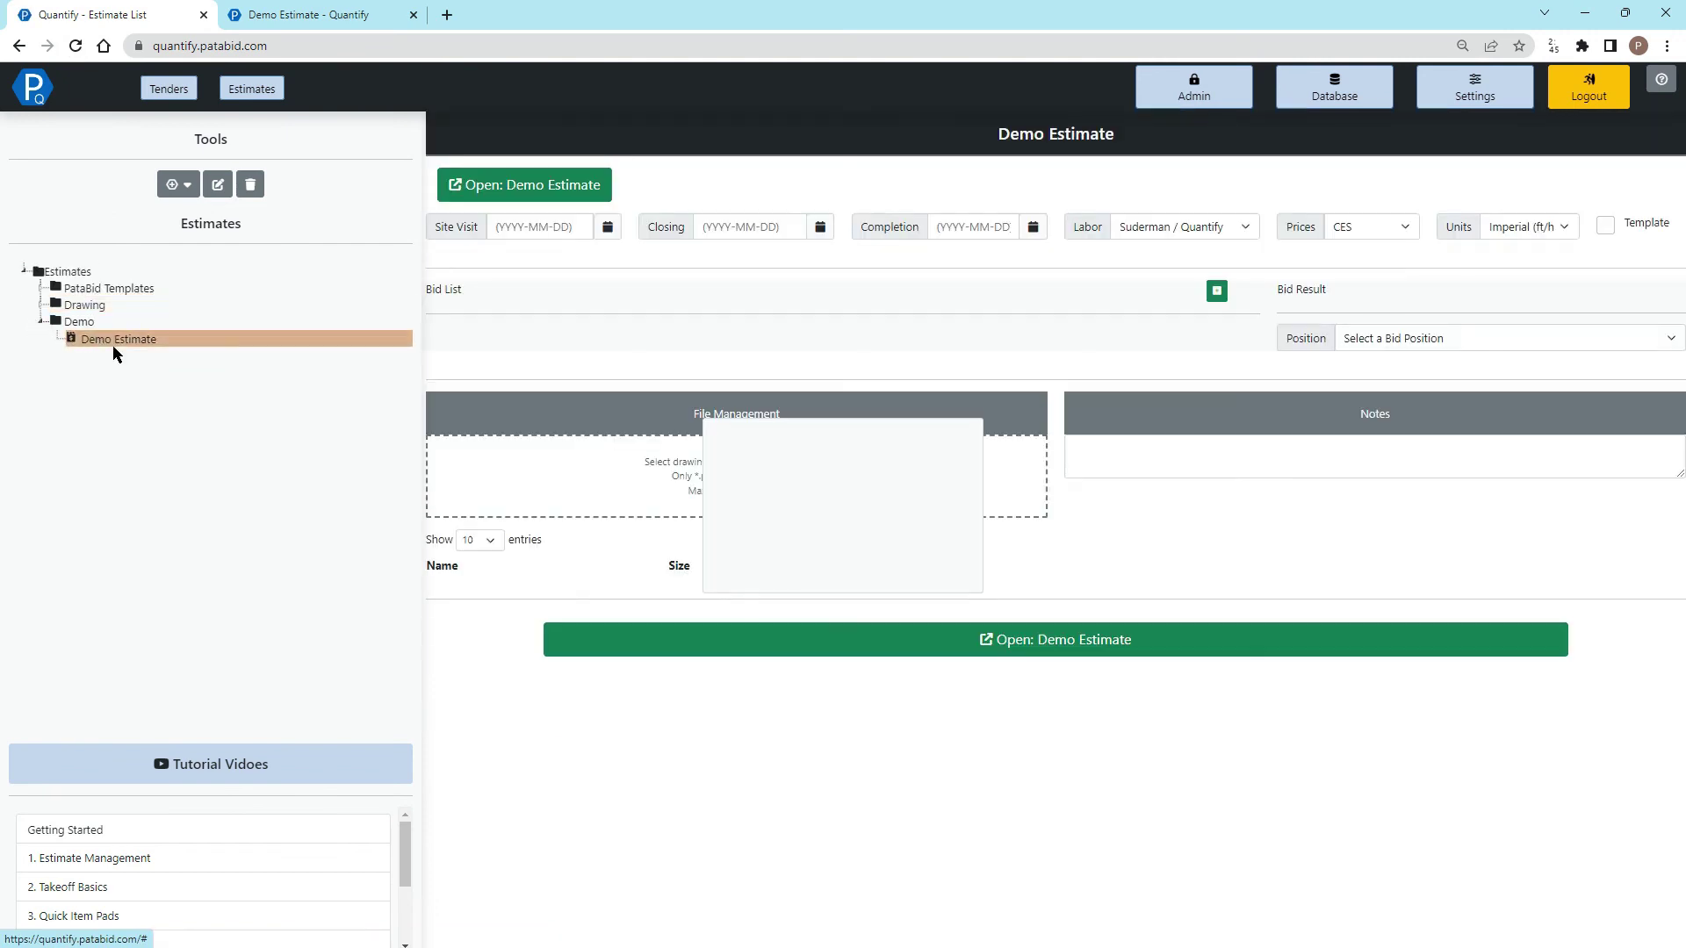
drag(430, 665, 572, 670)
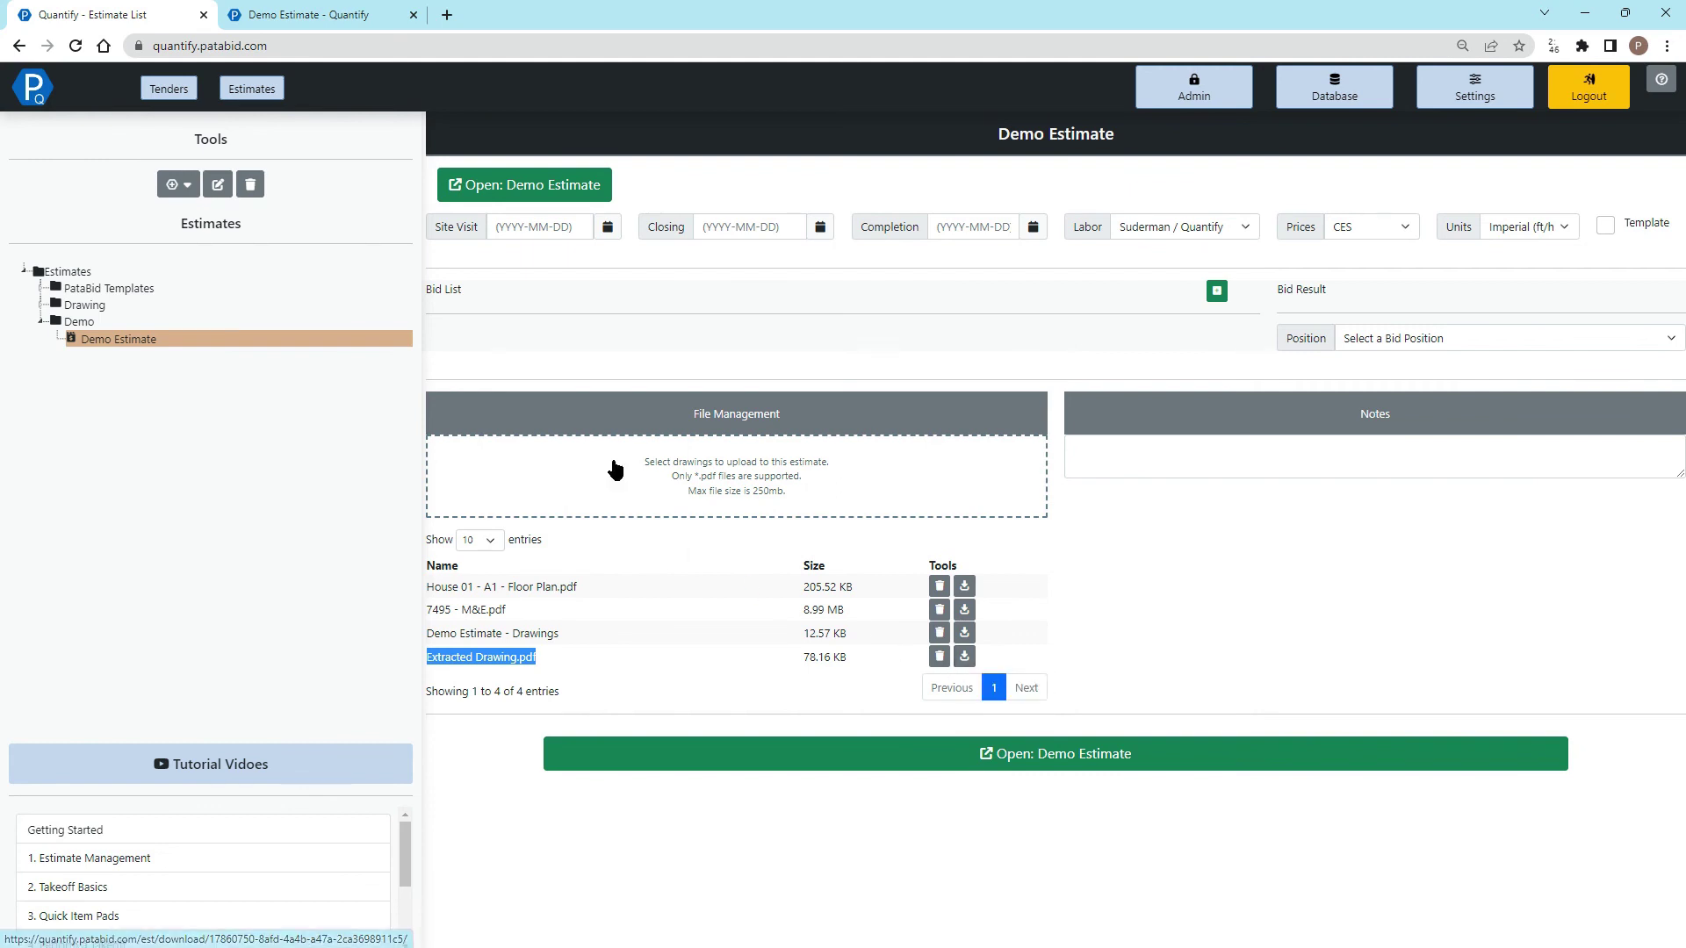
click(313, 27)
- Open the 7495 - M&E-E4 drawing and zoom in on Activity Rm 5
click(79, 154)
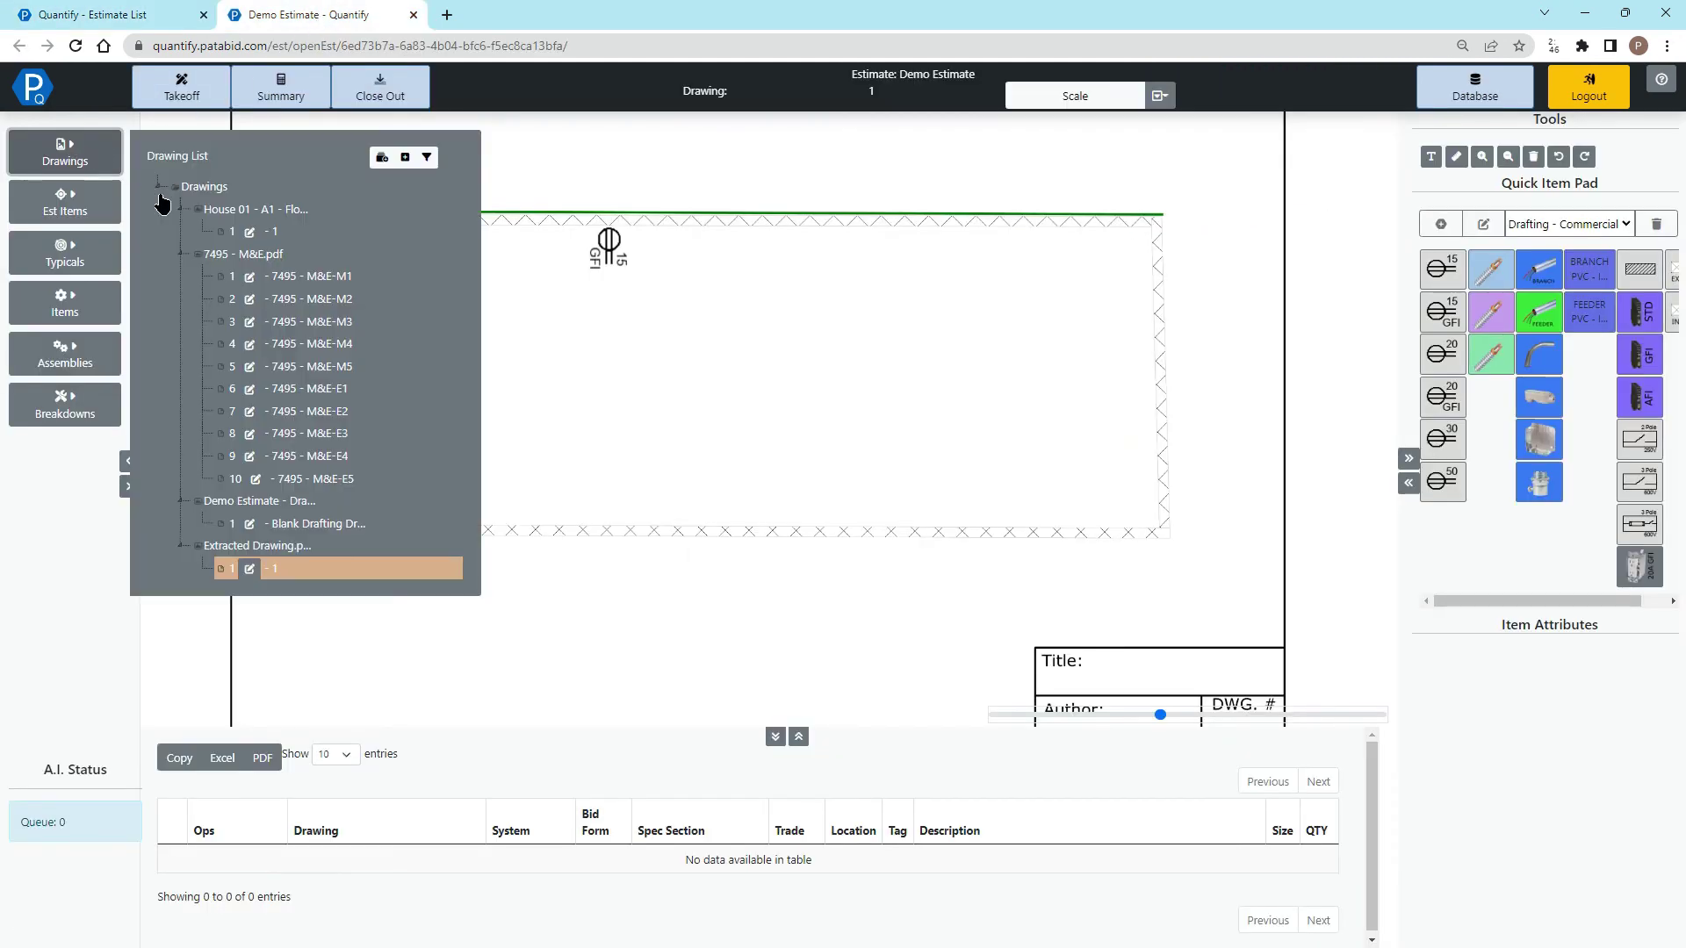
click(329, 457)
click(70, 162)
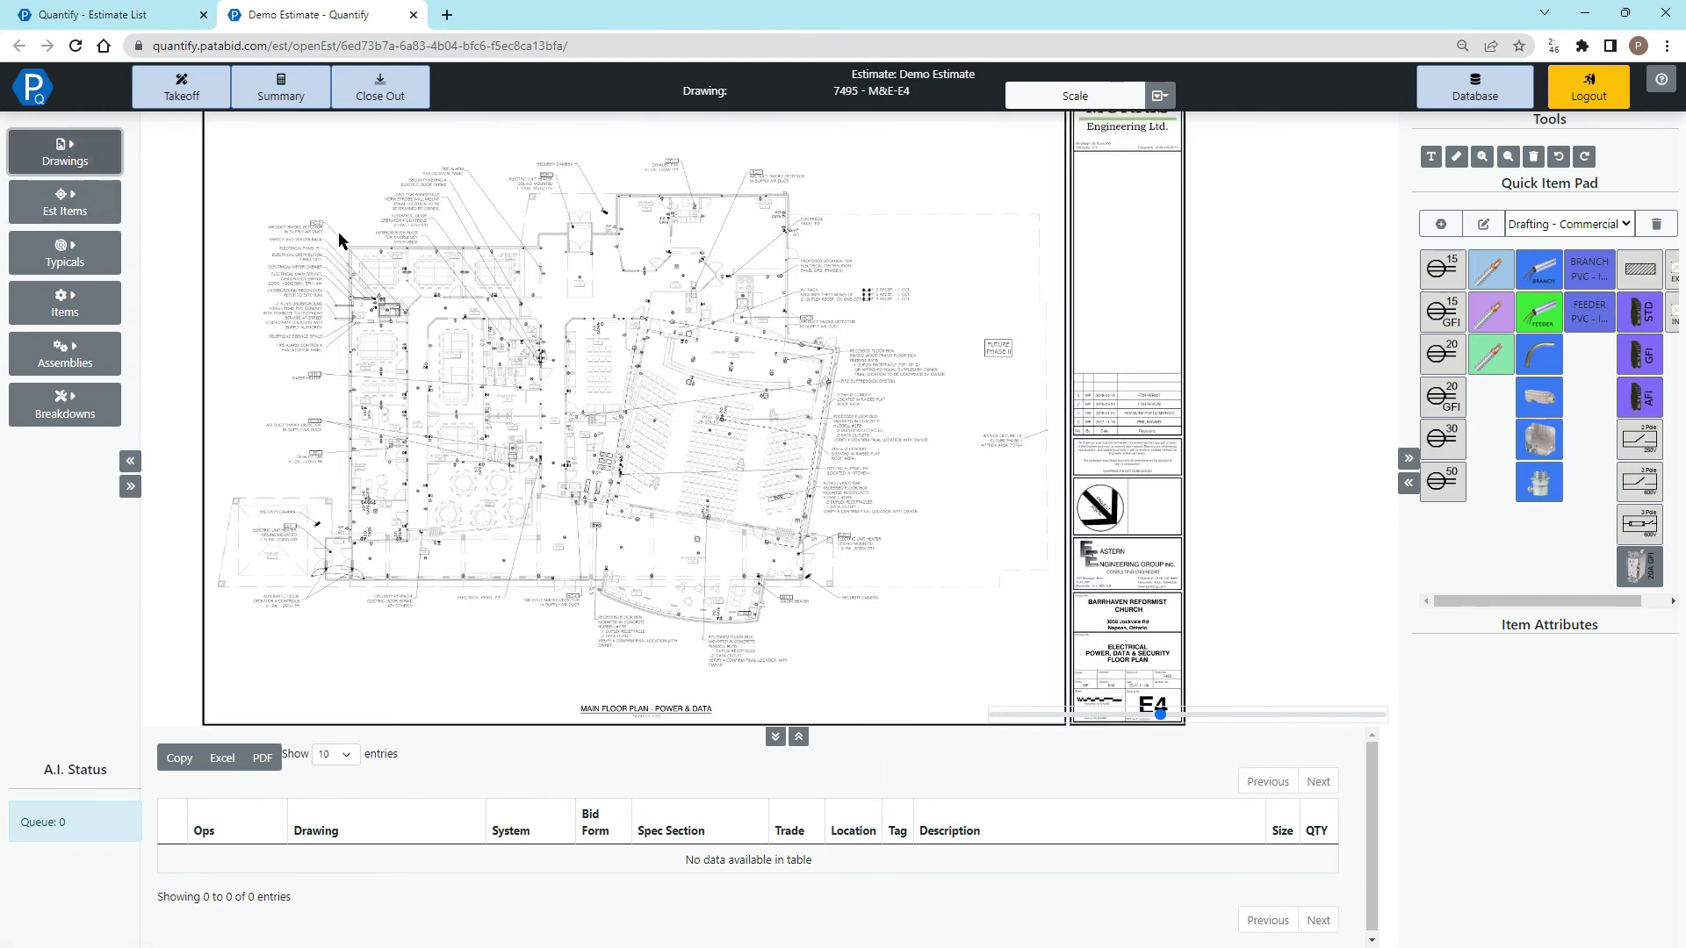
scroll(338, 232, up, 5)
scroll(339, 229, up, 3)
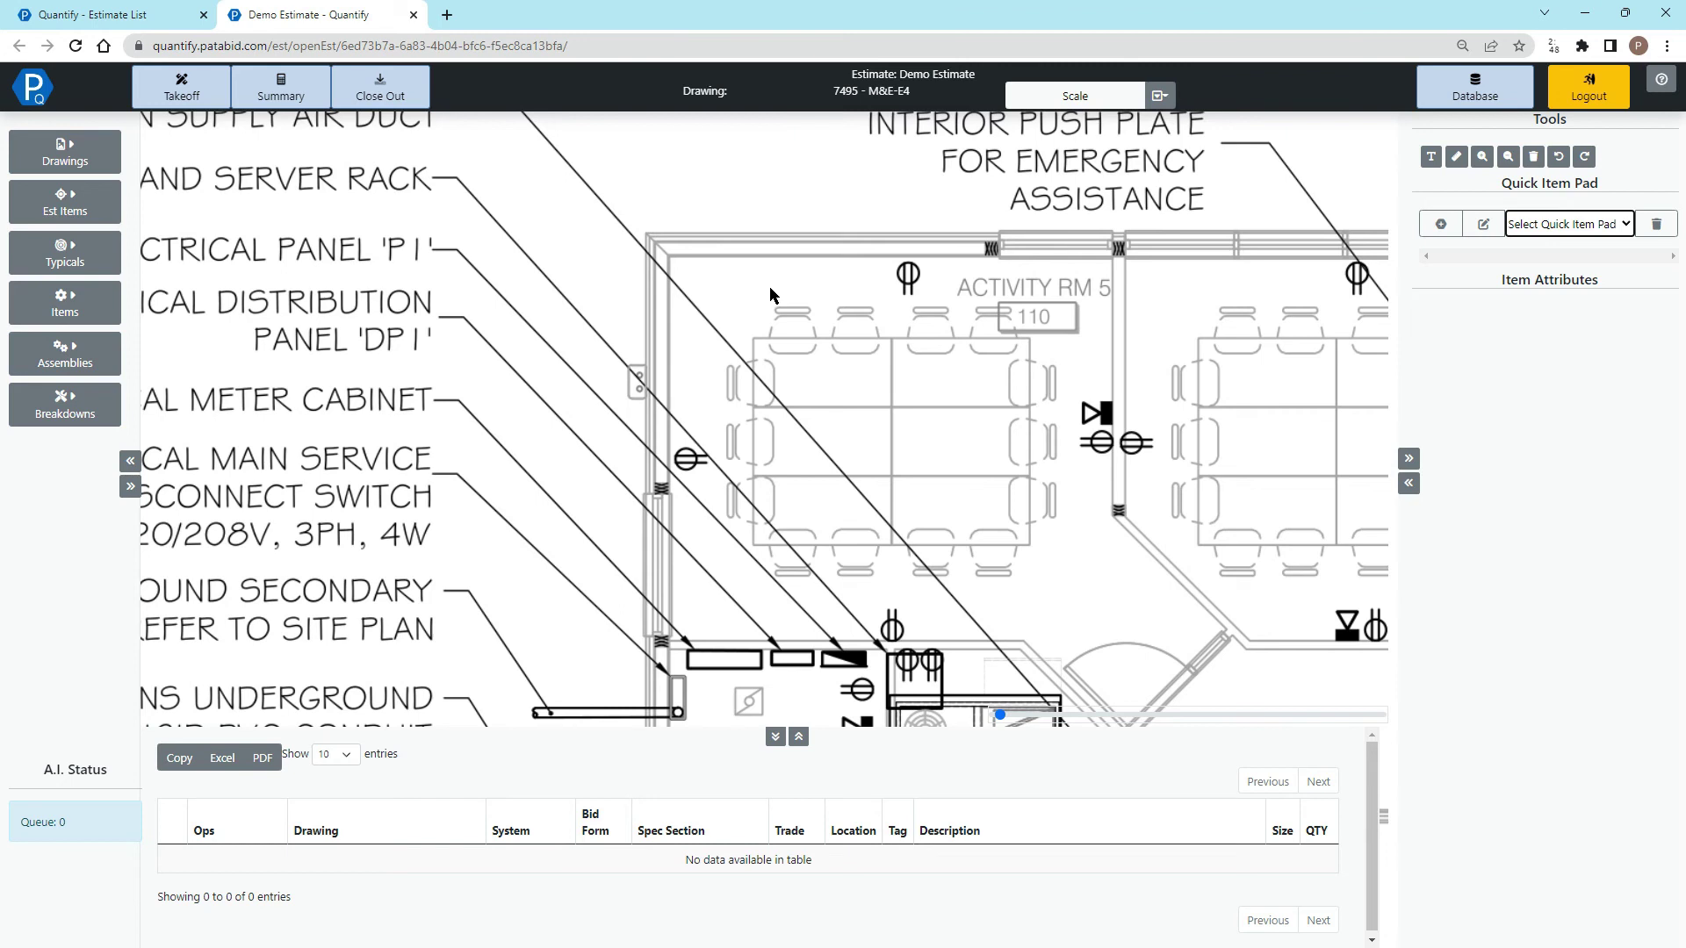
- From the Drafting - Commercial - BX pad, place two 20A plugs on the top wall with #14 gauge, drop length 10
click(1594, 225)
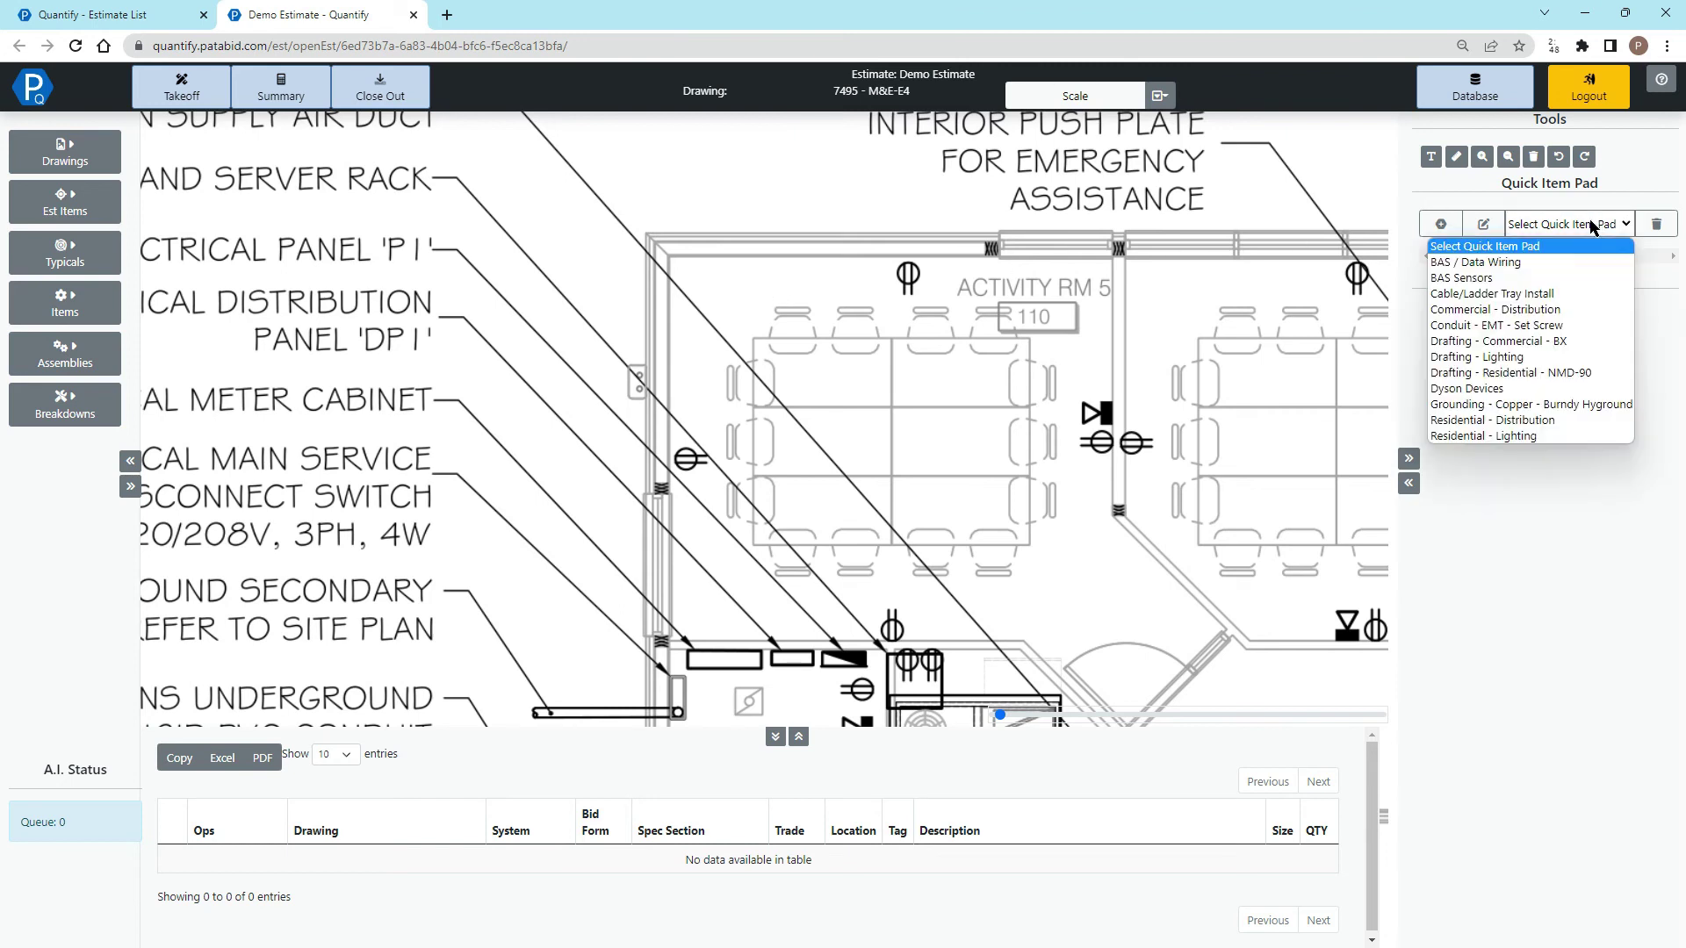
click(1565, 342)
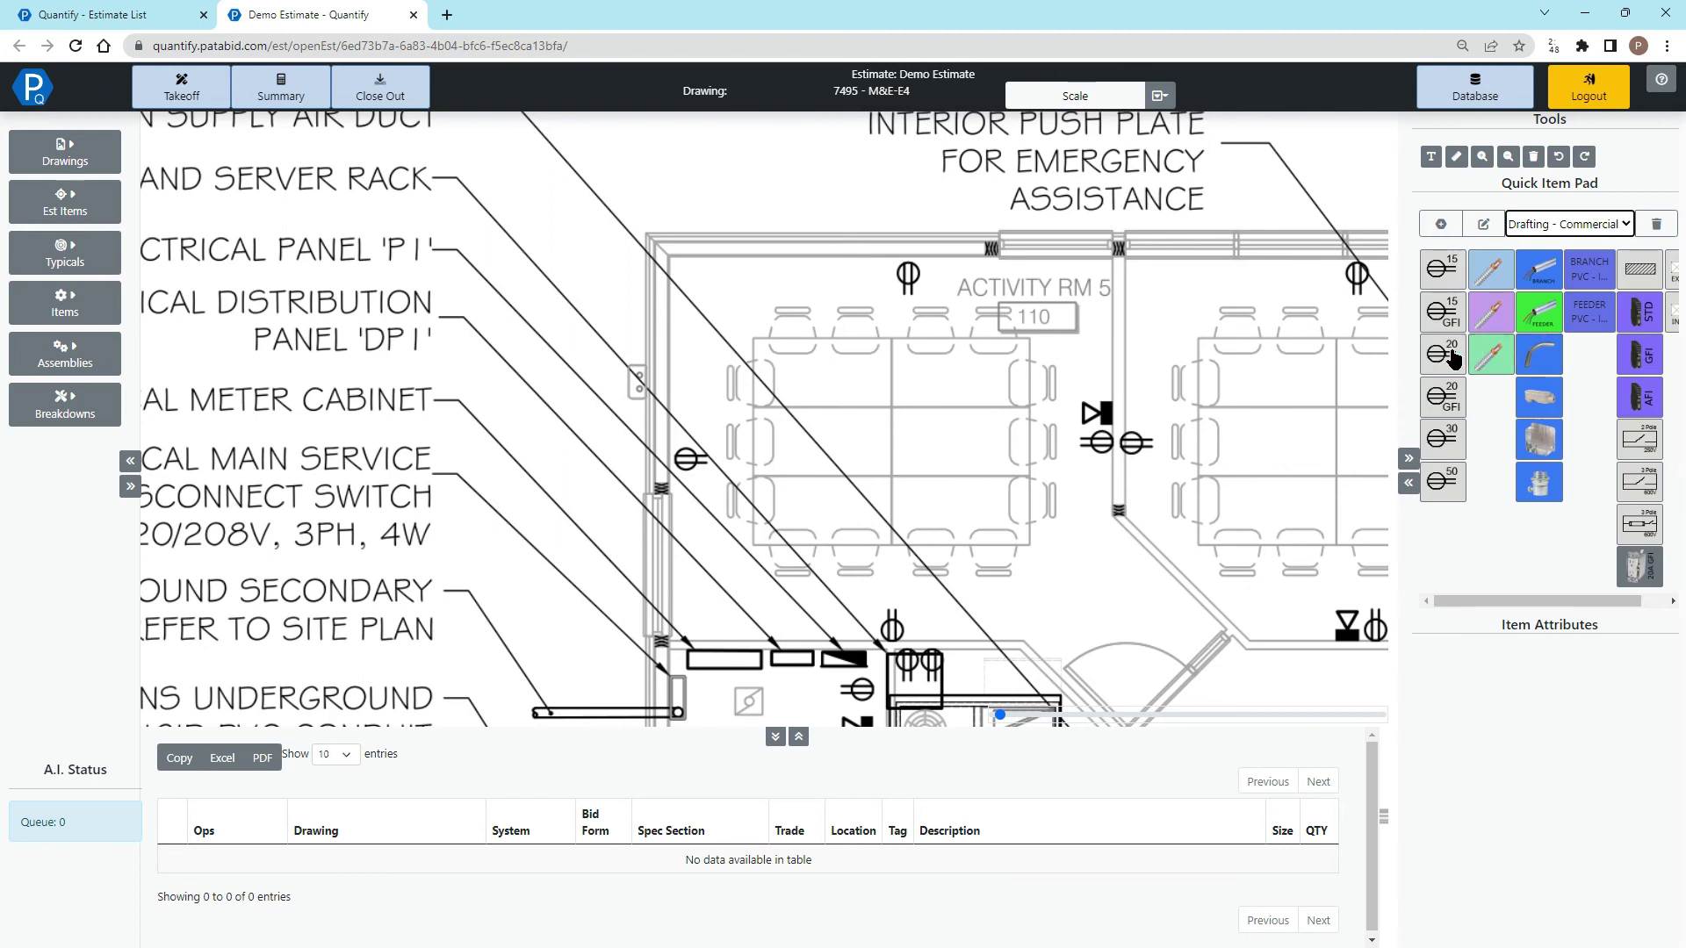
click(1447, 361)
click(1499, 681)
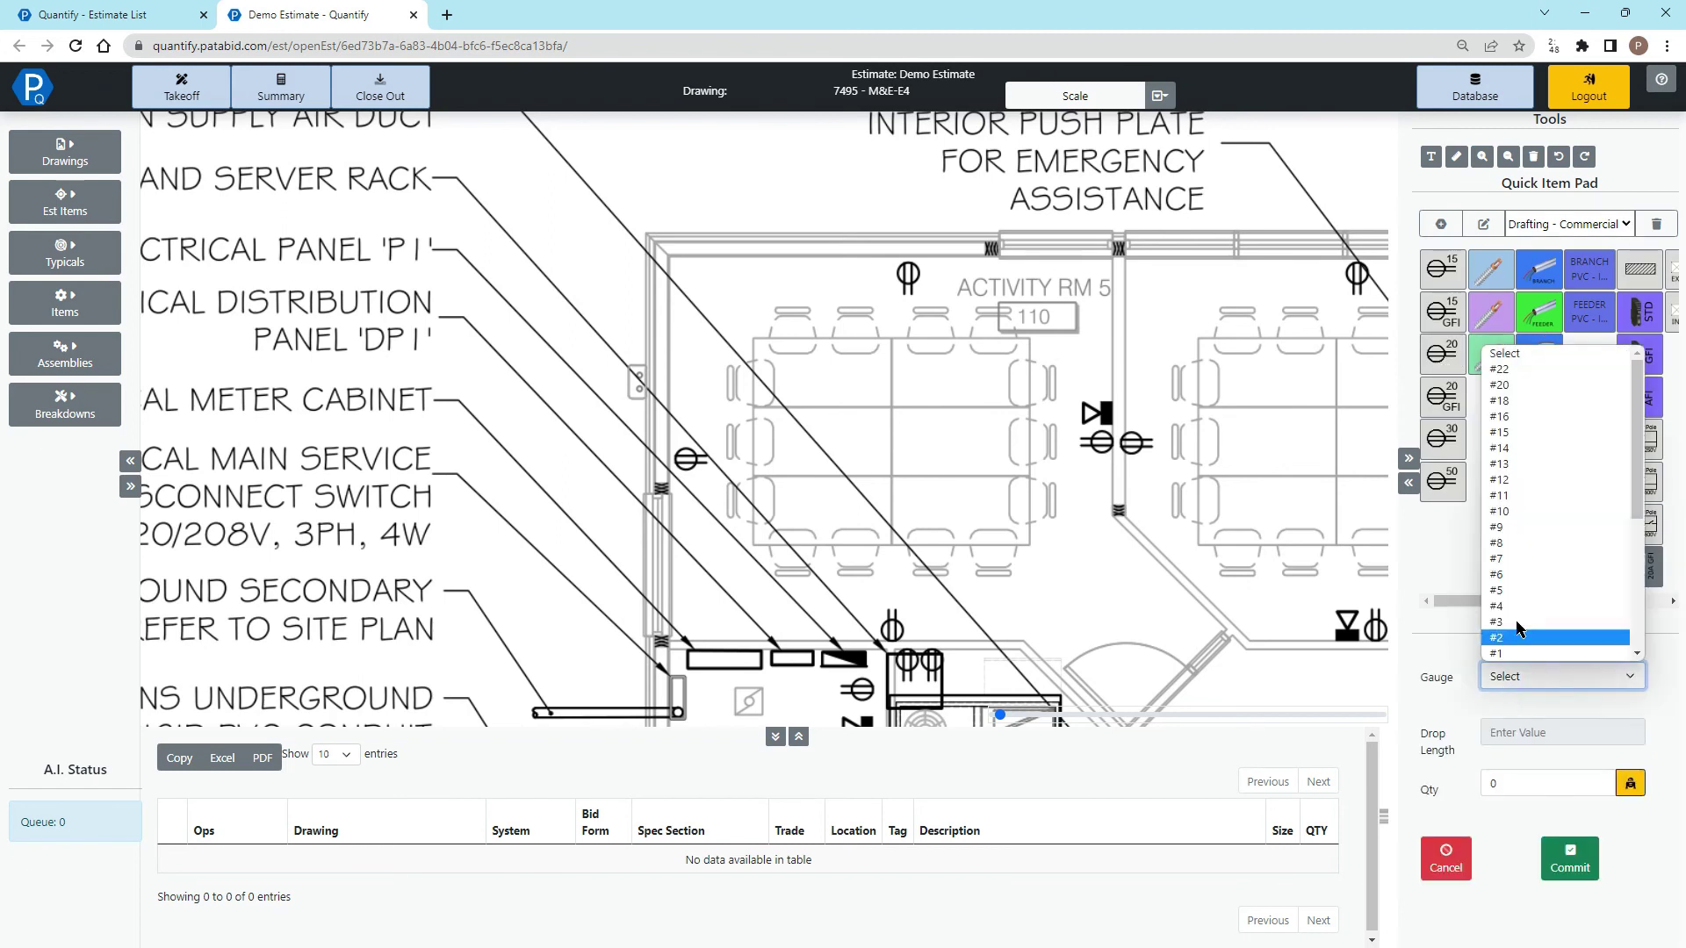
scroll(1532, 527, down, 5)
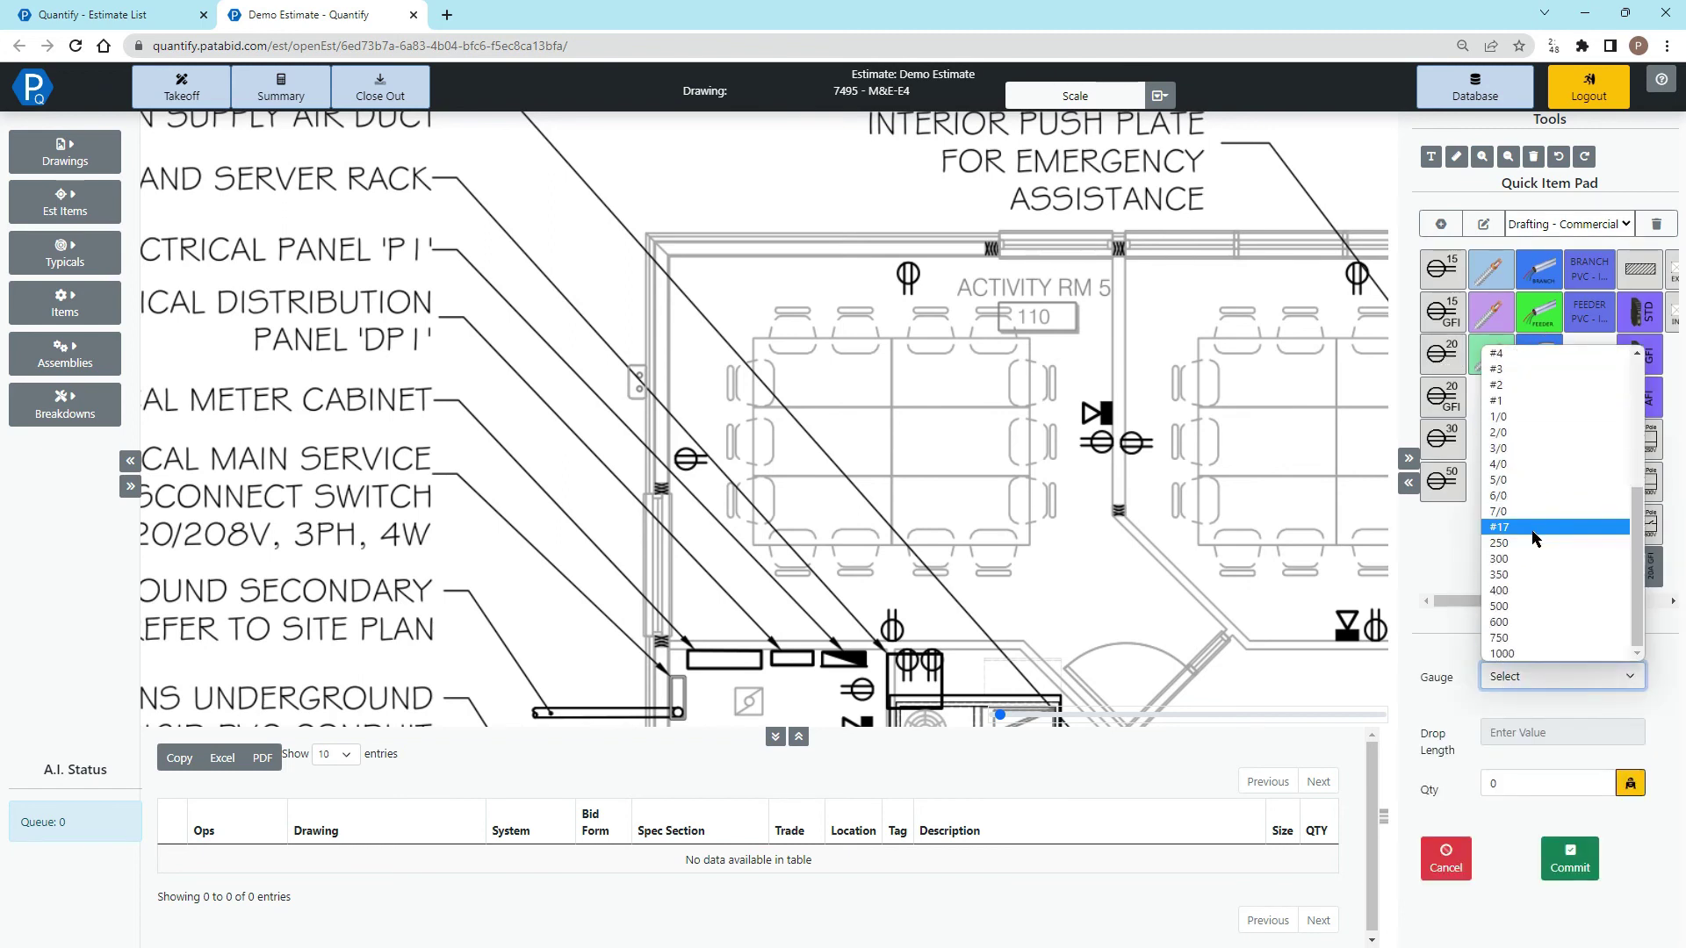
scroll(1532, 527, up, 5)
click(1529, 449)
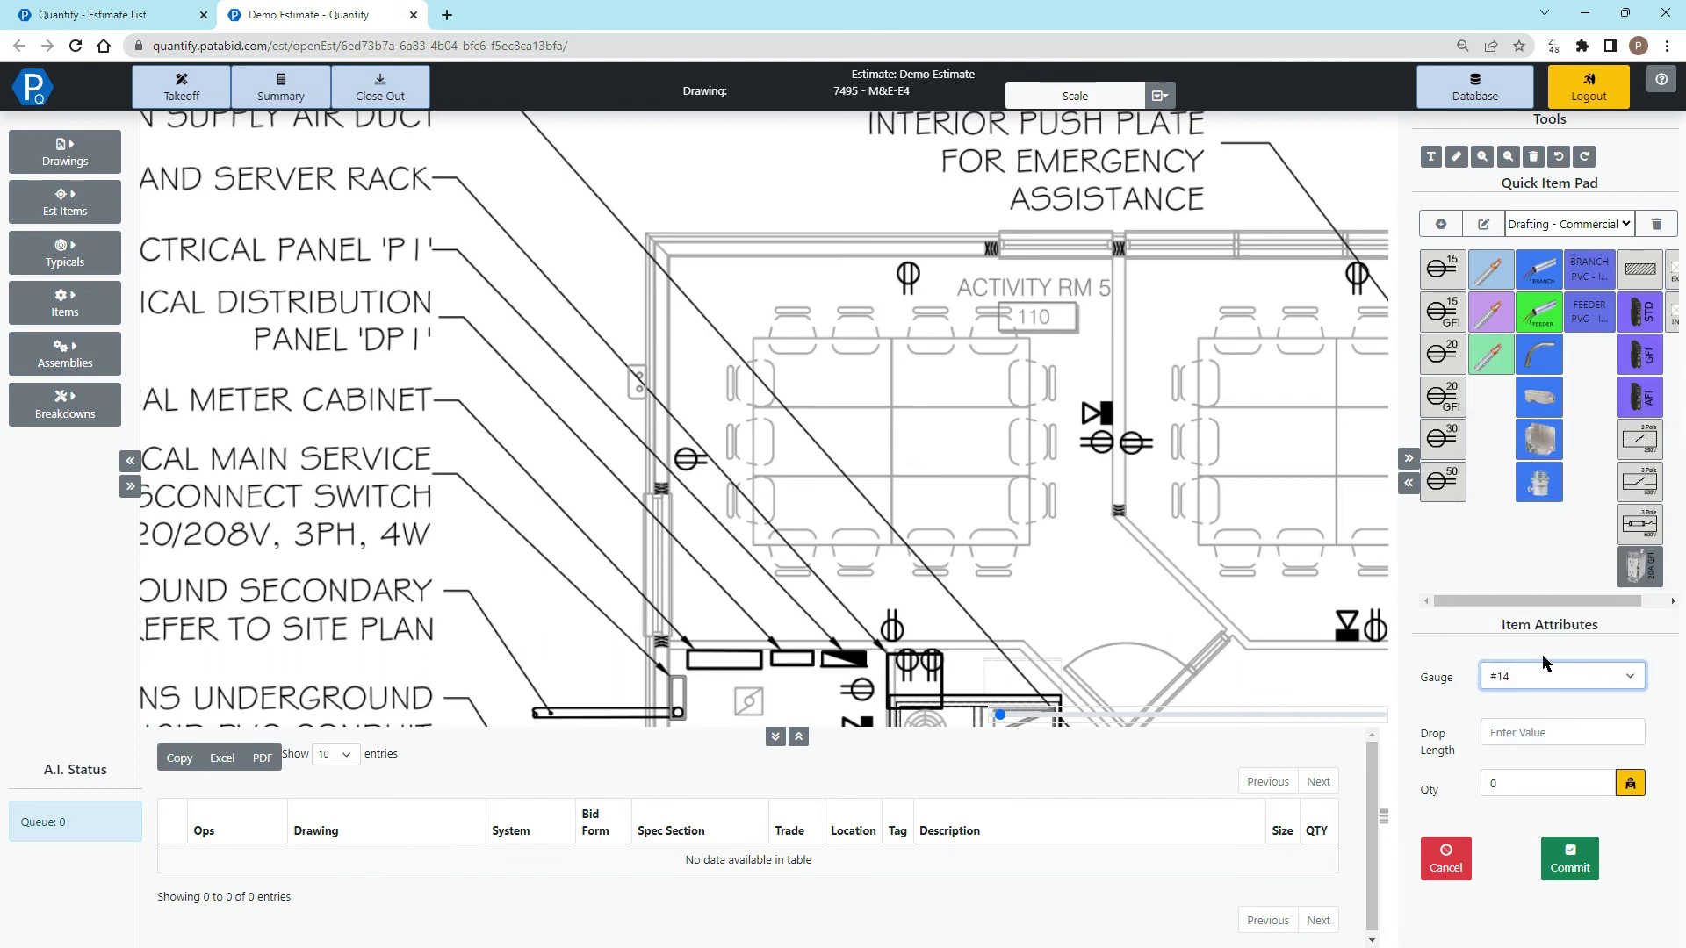
click(1524, 732)
text(10)
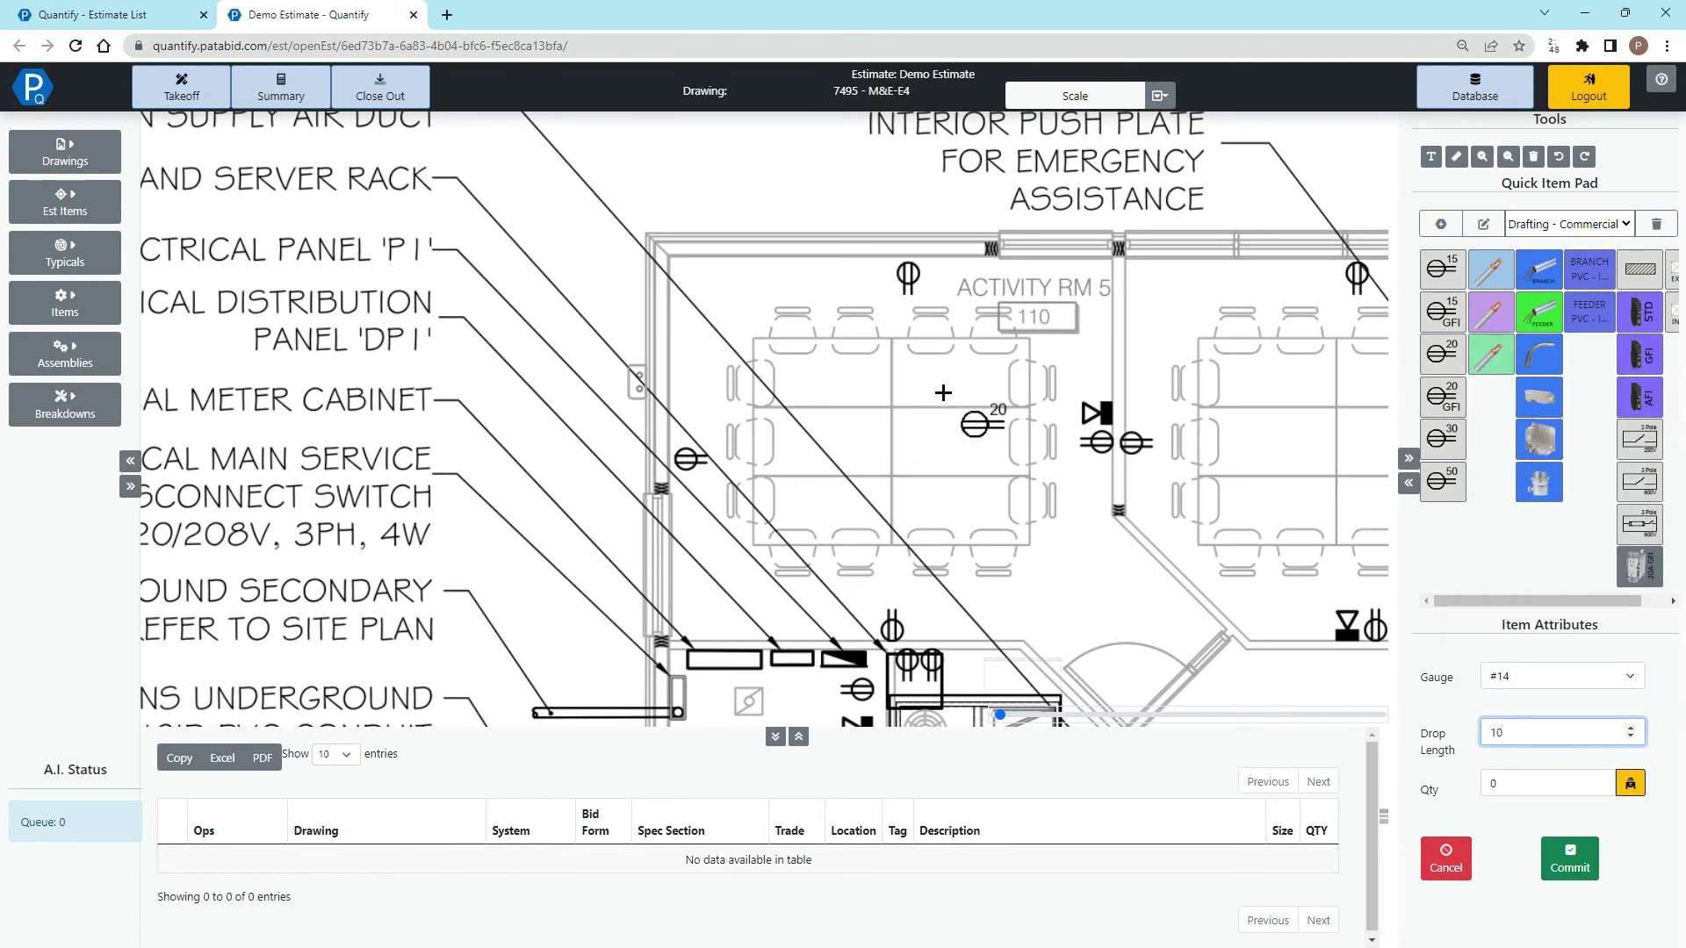
click(796, 254)
click(1047, 257)
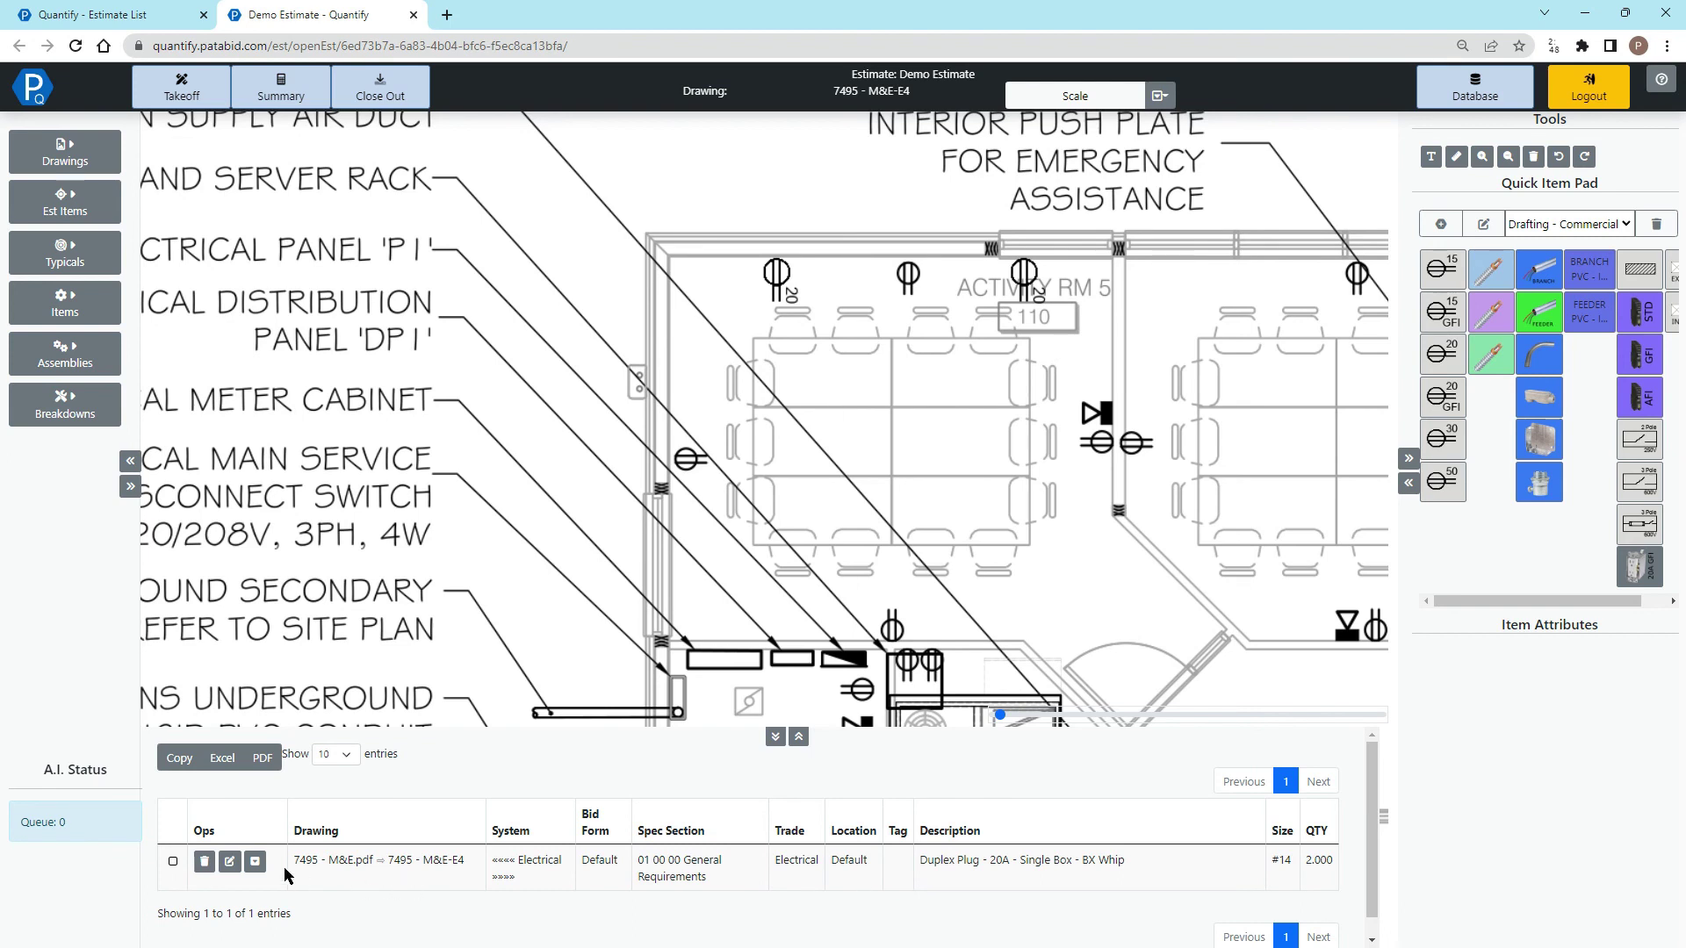
- Review the duplex plug parts breakdown in the takeoff list, then collapse it
click(257, 864)
scroll(360, 883, down, 3)
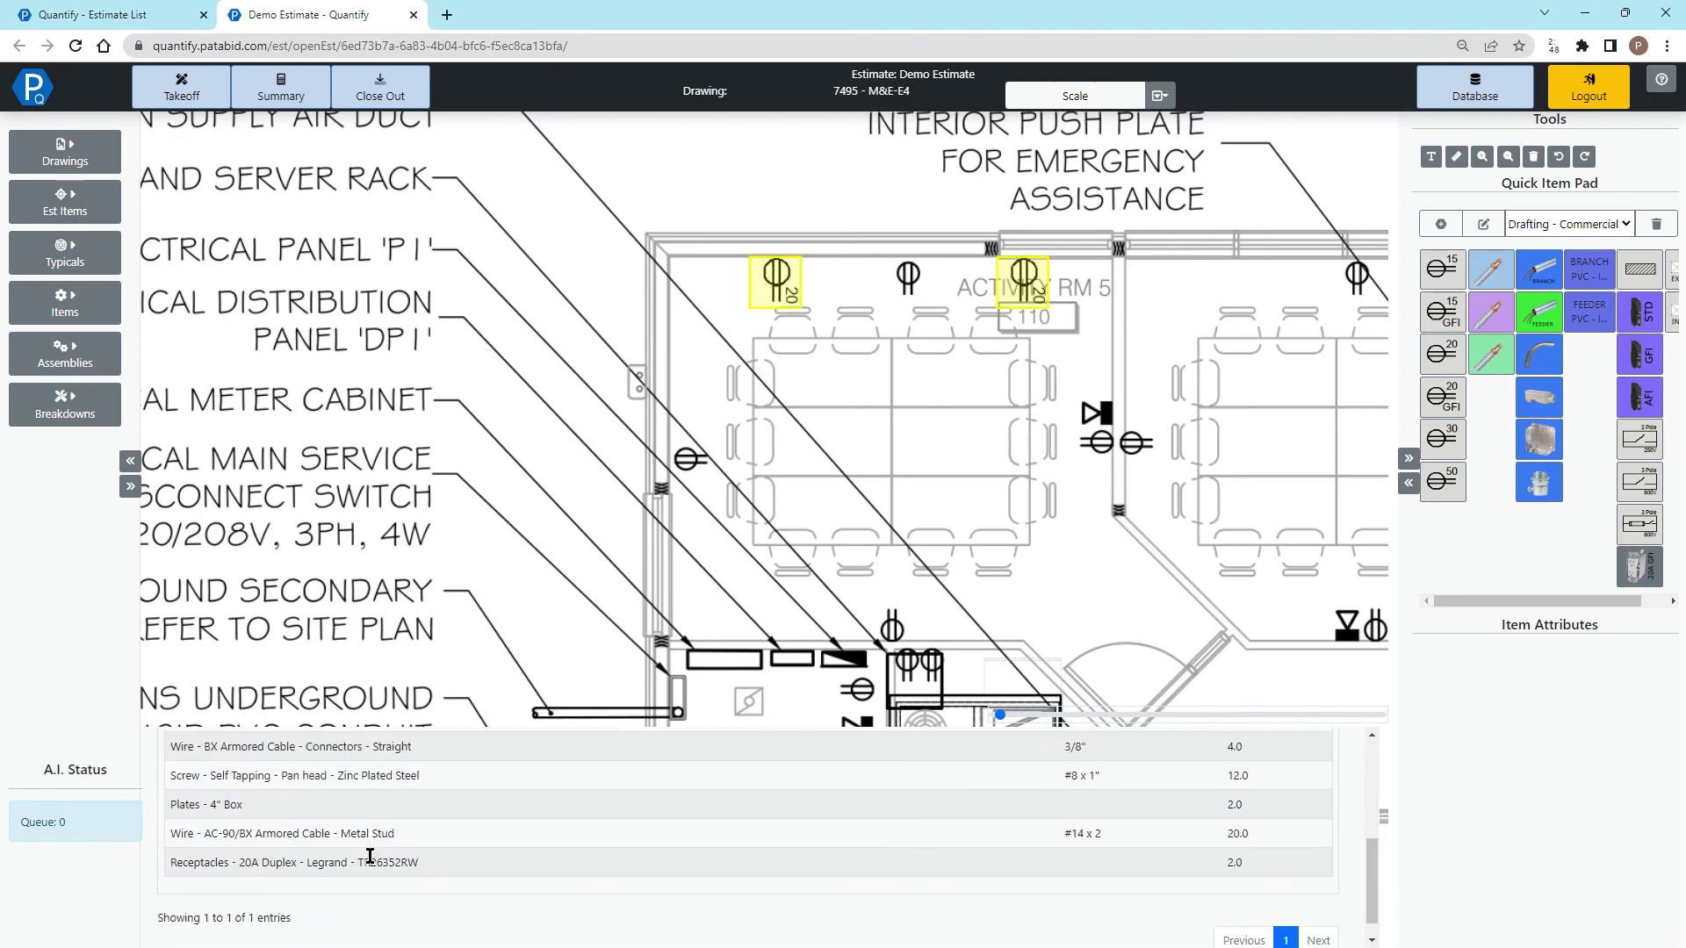
scroll(360, 857, up, 5)
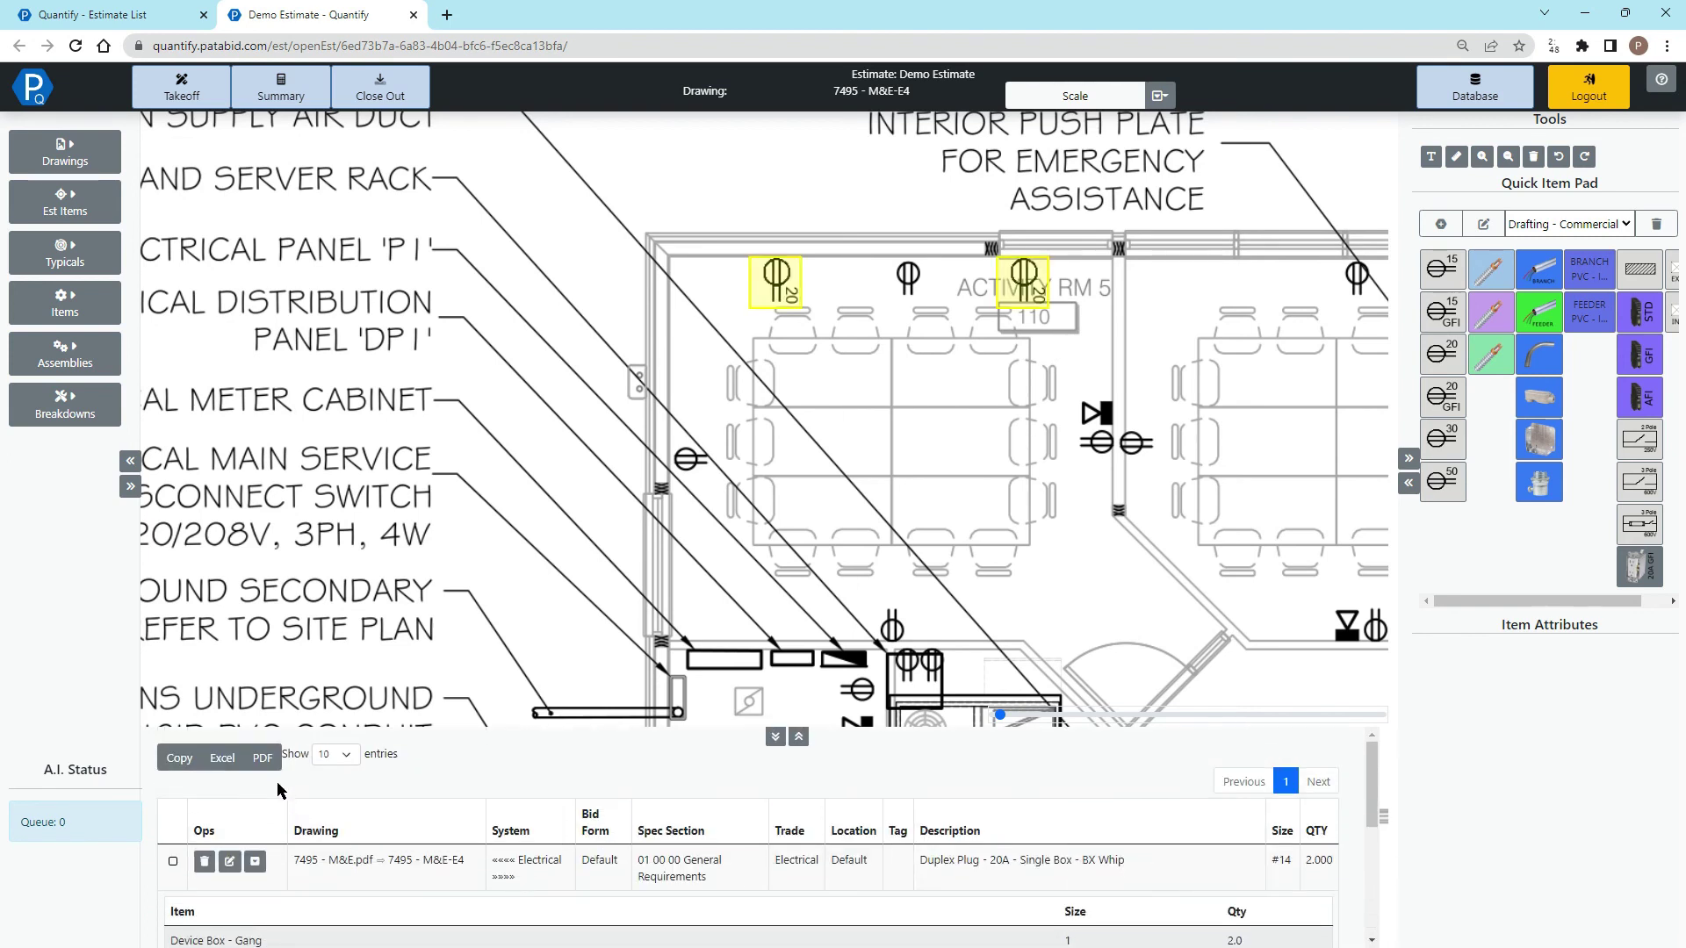
click(256, 863)
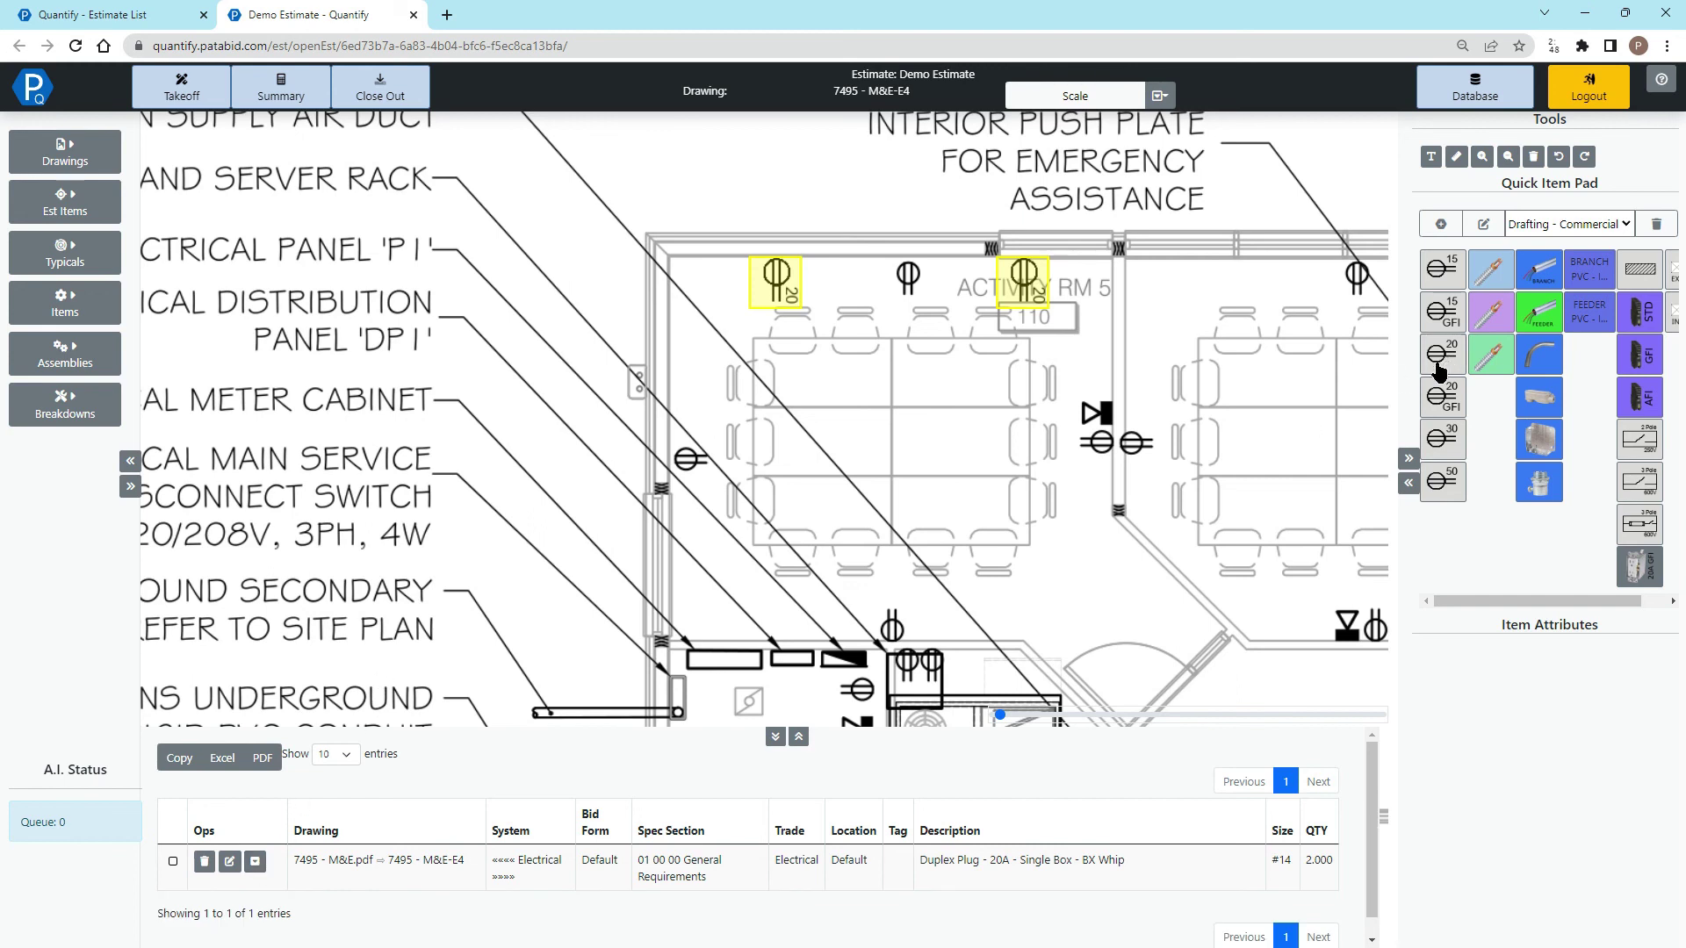
- Draft a Wall - Exterior 2x6 Wood Stud outline above Activity Rm 5 and commit it with quantity 1
drag(1536, 601, 1560, 601)
mouse_move(1115, 346)
mouse_down()
mouse_move(940, 513)
mouse_move(984, 476)
mouse_up()
click(1658, 304)
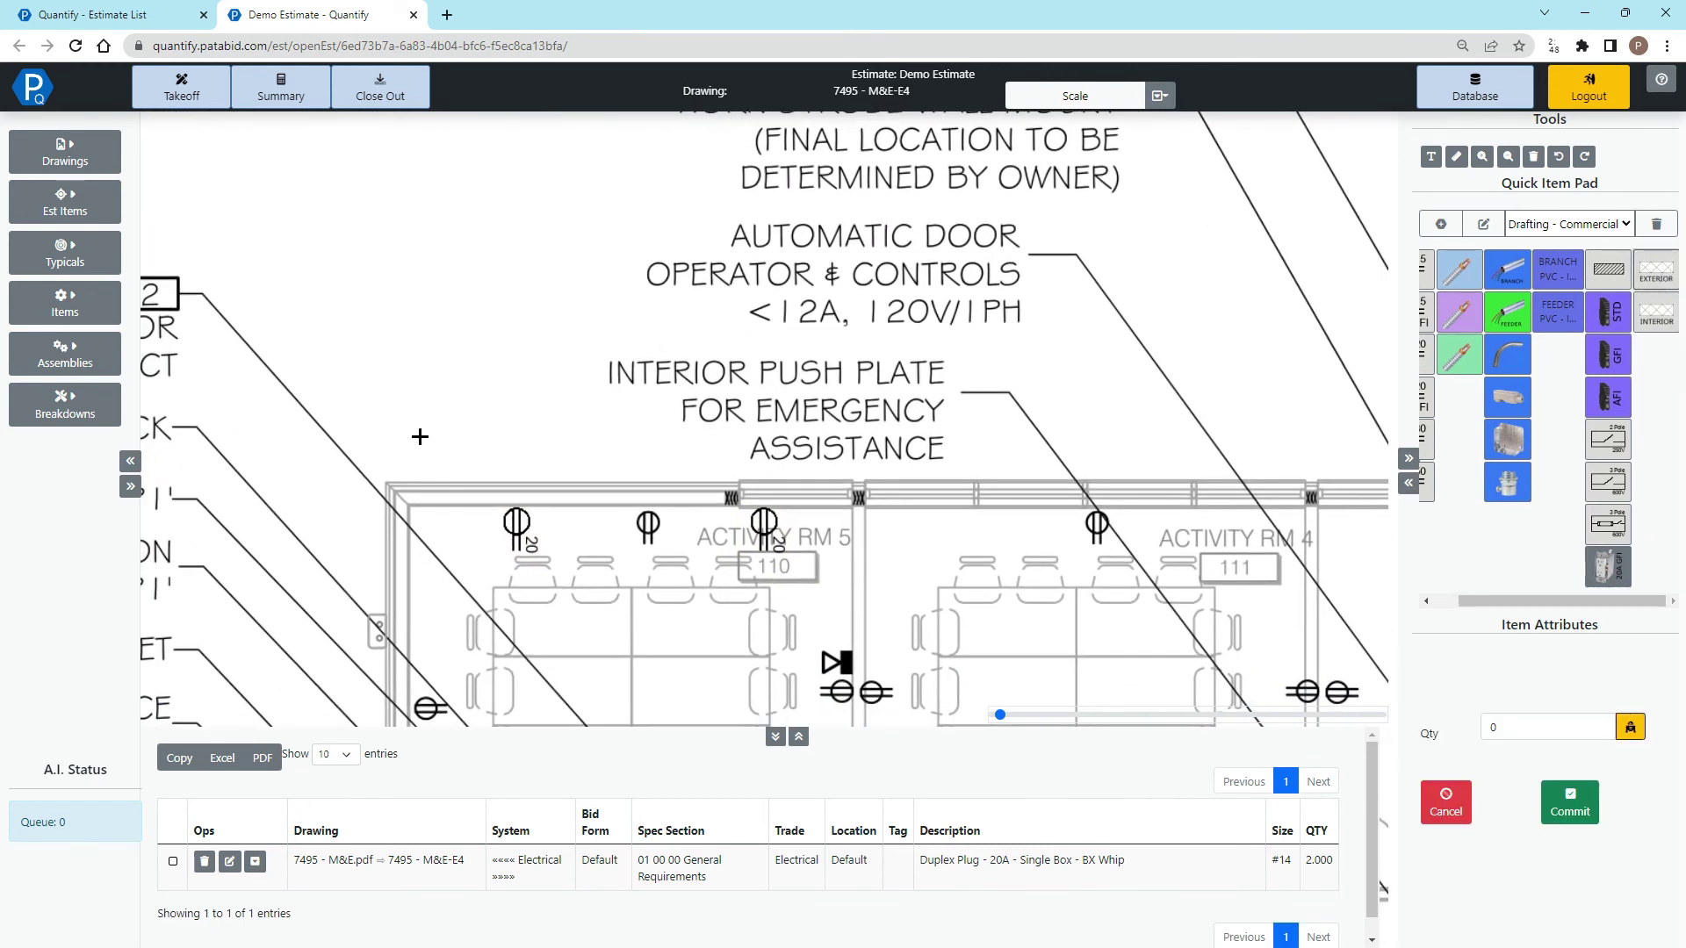
click(392, 479)
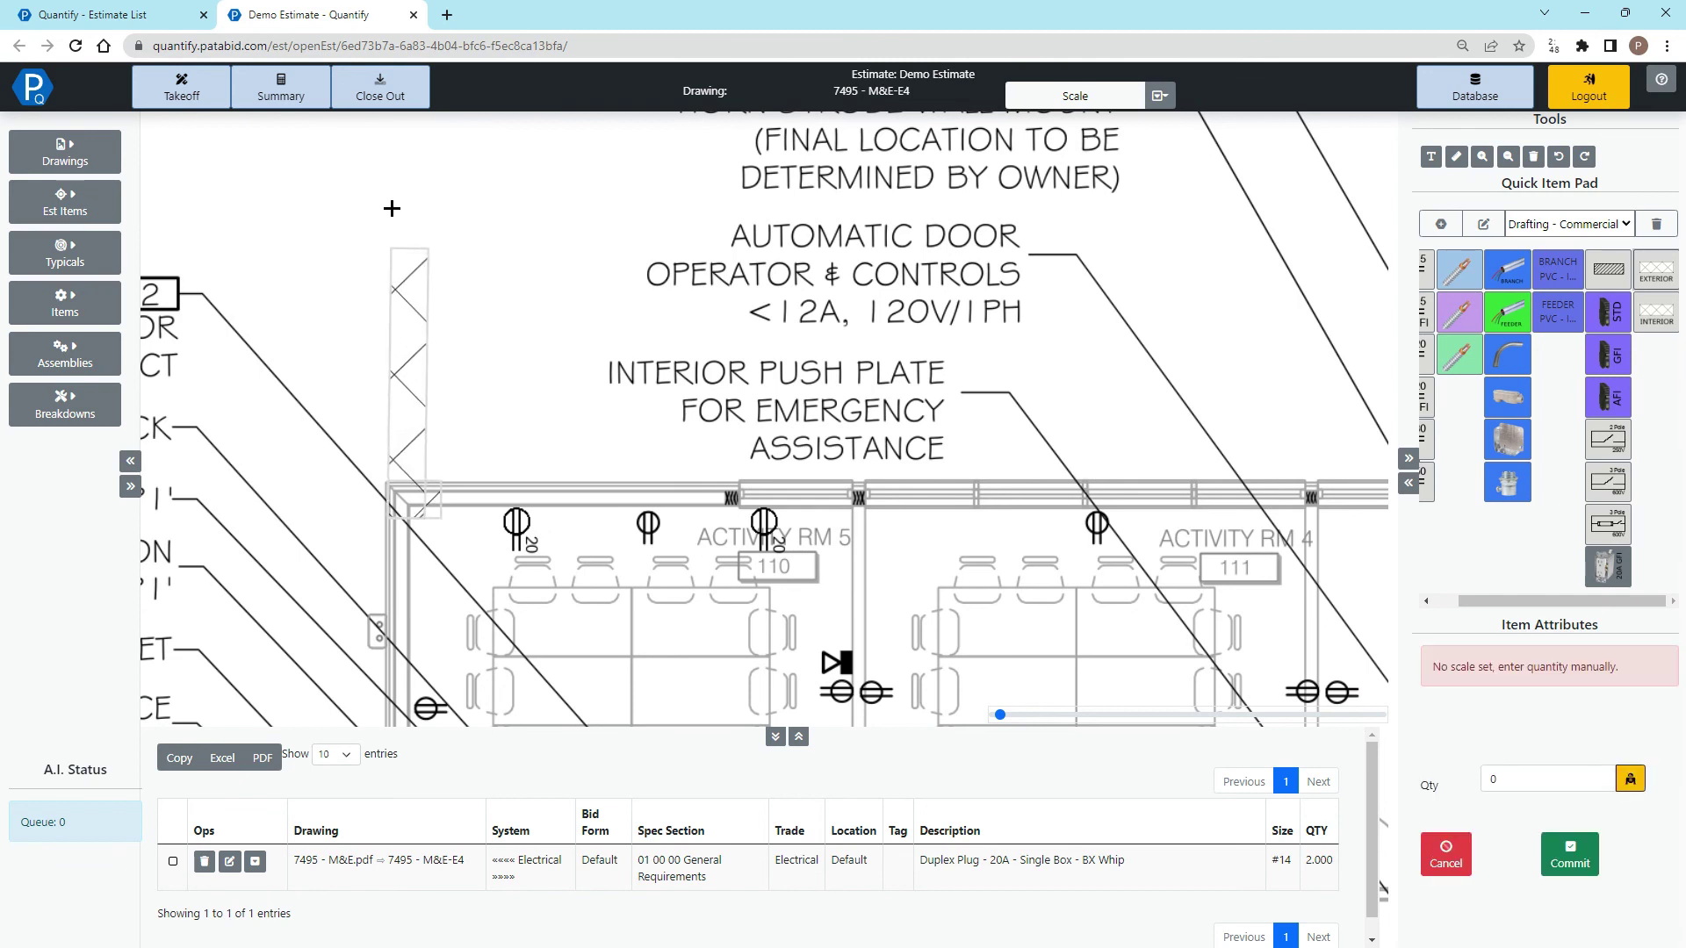
click(393, 158)
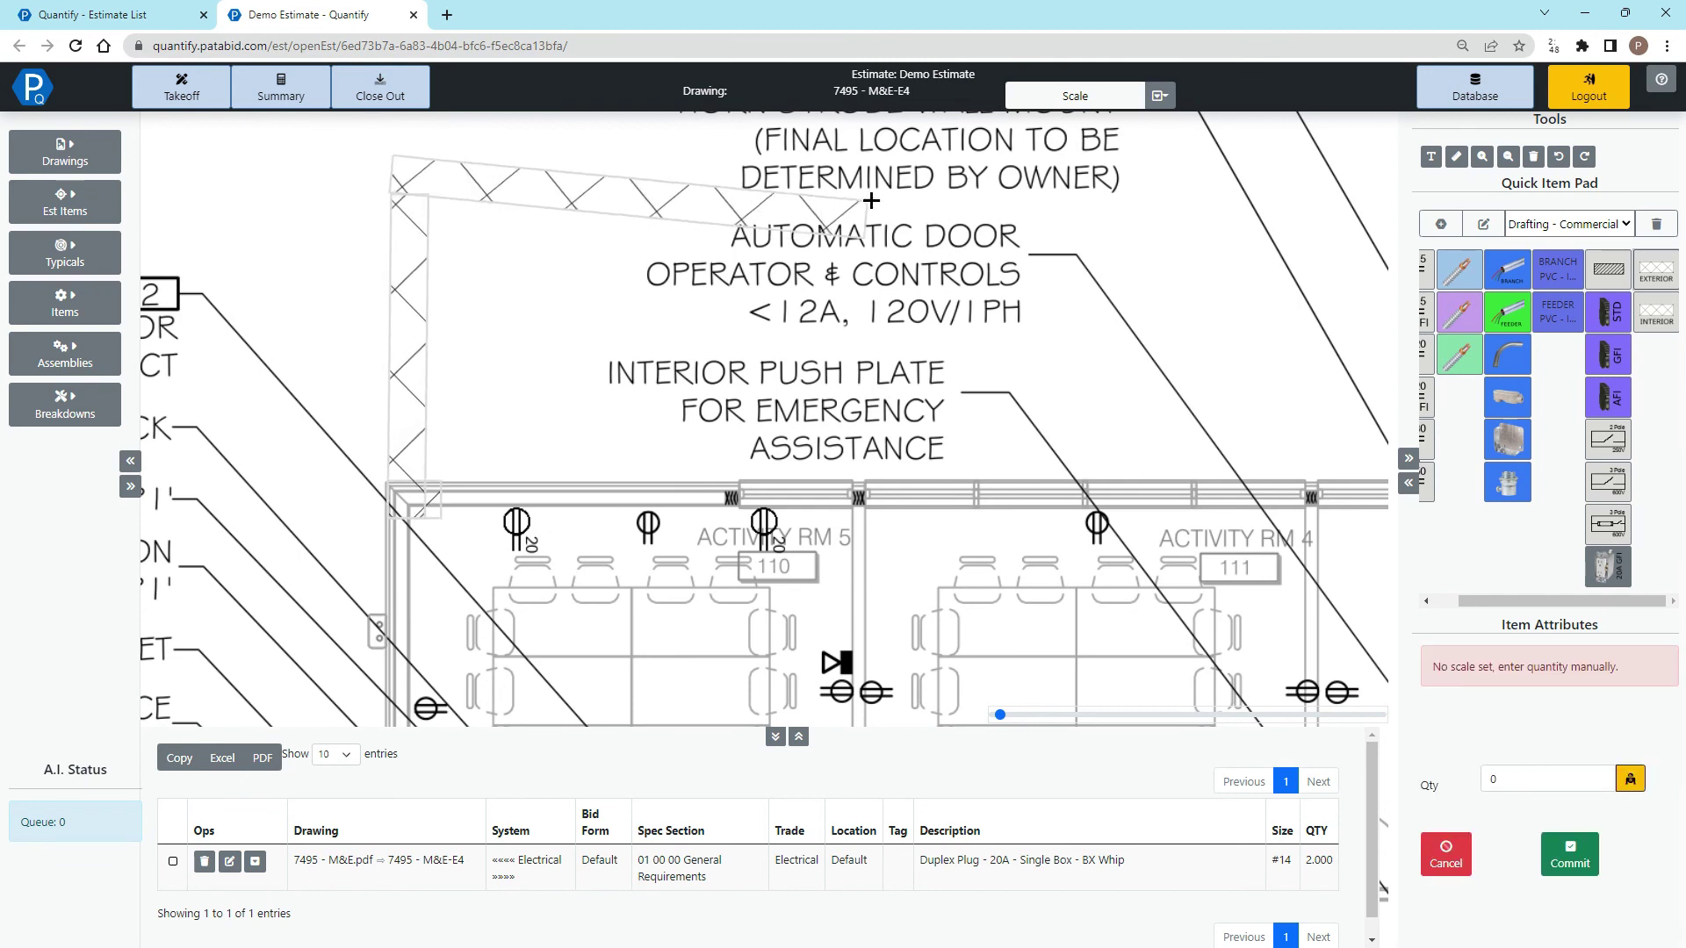
click(916, 156)
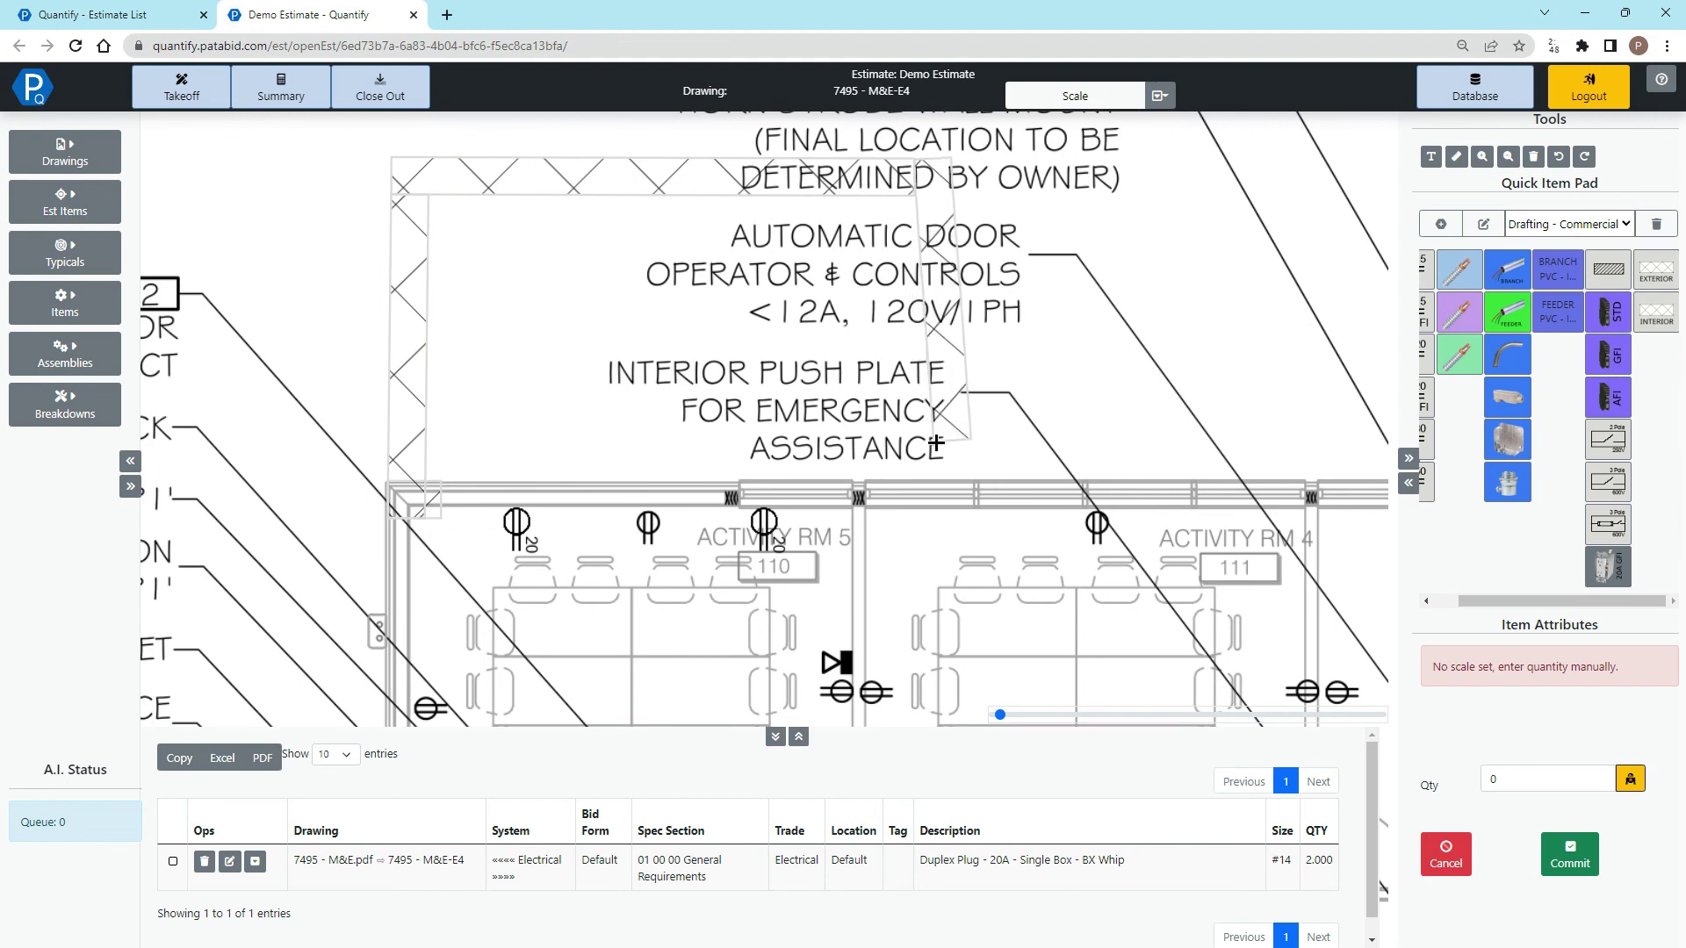
click(921, 480)
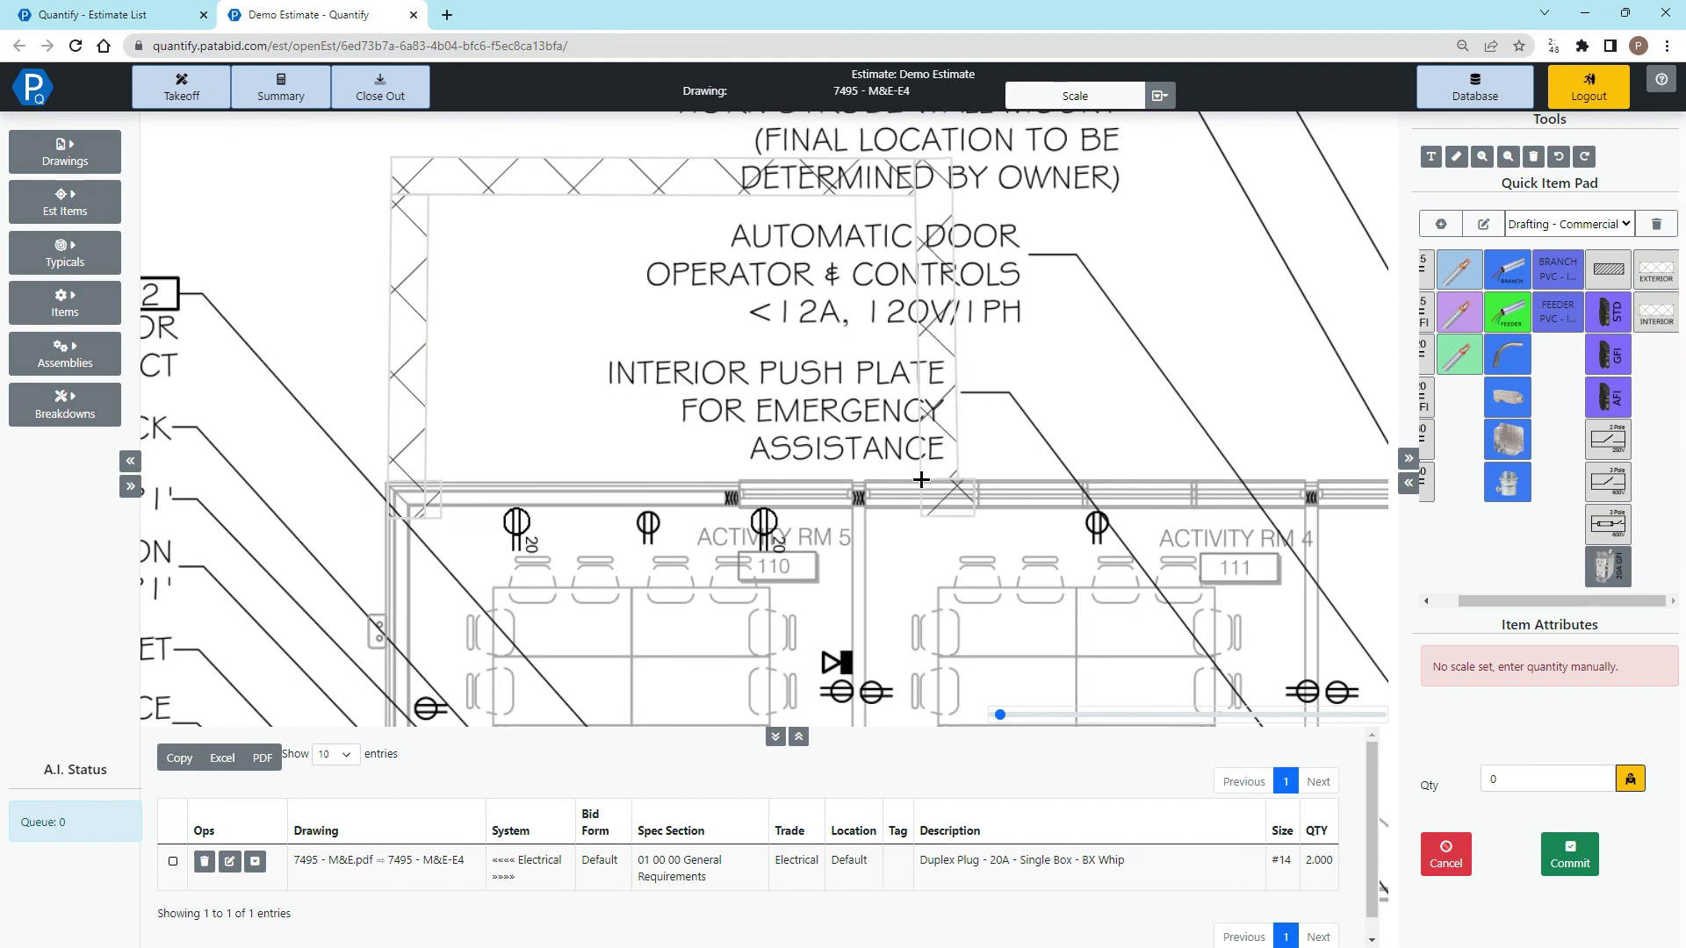
text(1)
click(1570, 854)
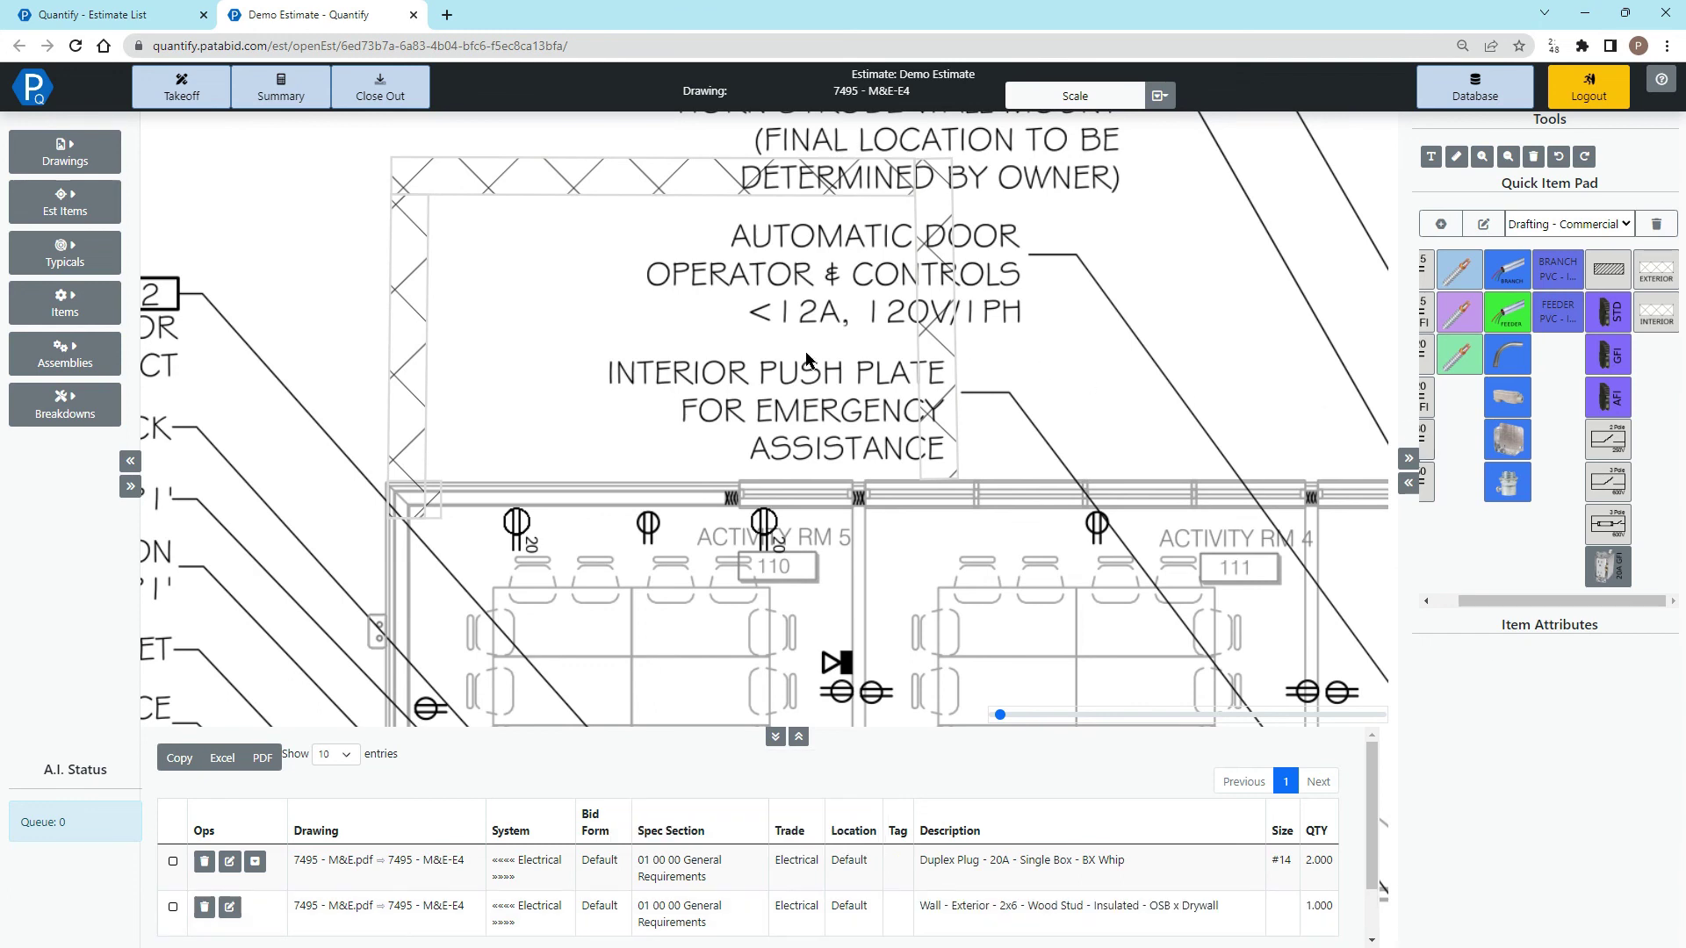
- Place two more 20A plugs on the new wall, one on its left side and one on top
scroll(806, 356, left, 3)
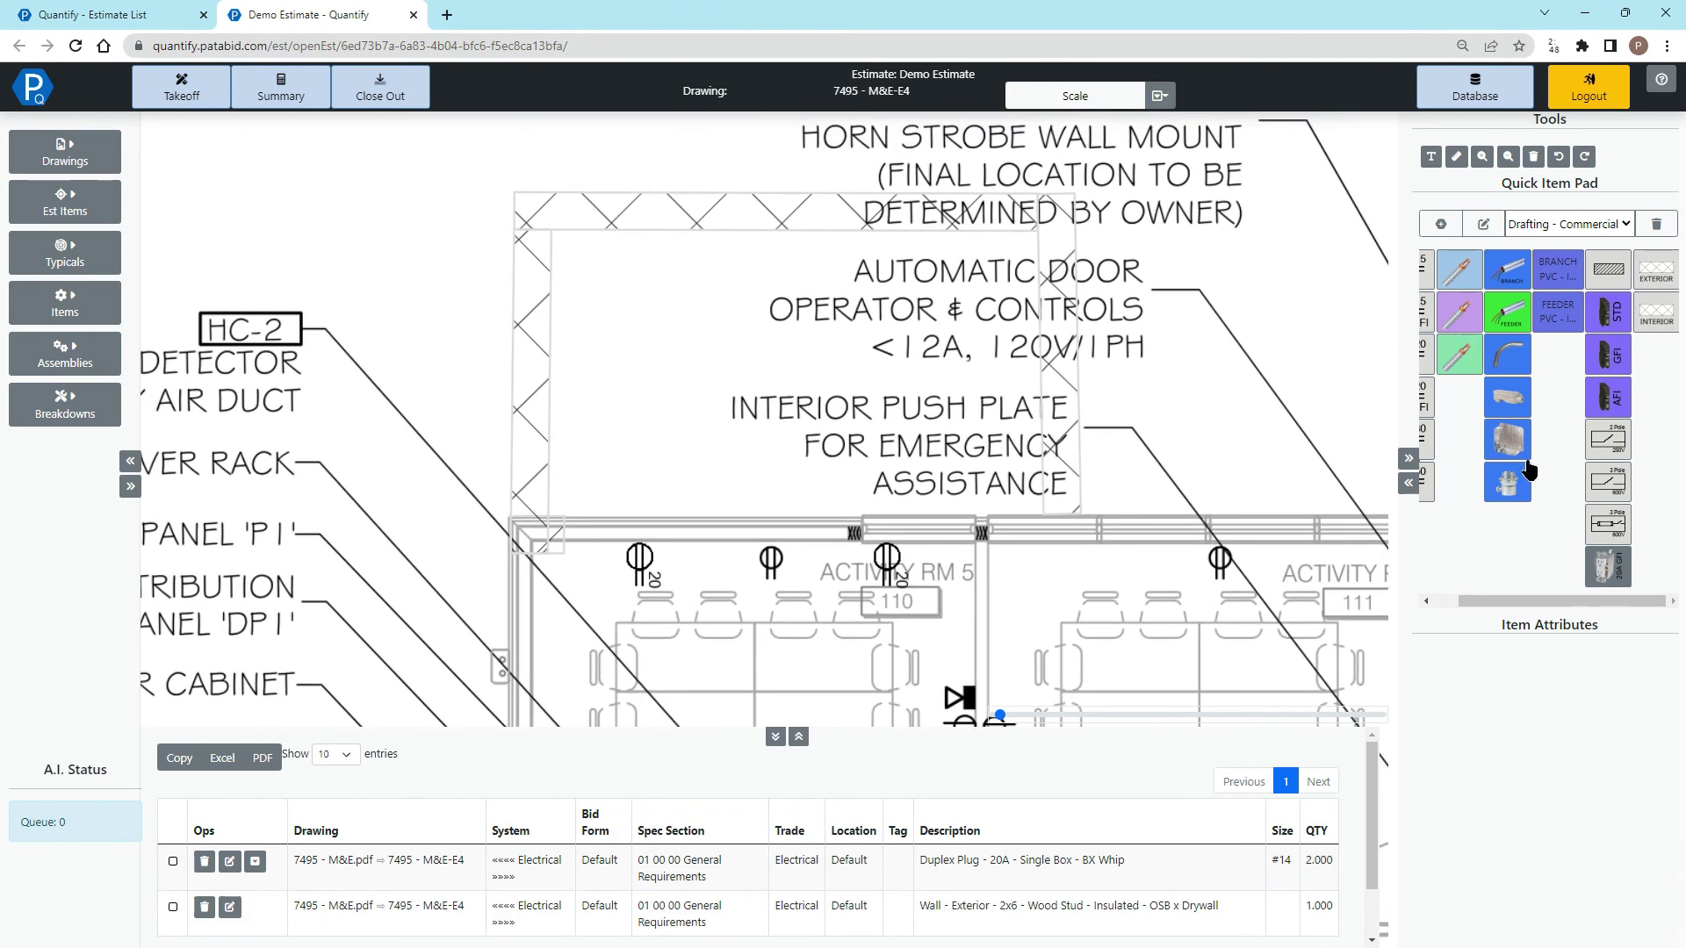
scroll(1528, 470, left, 1)
click(1445, 355)
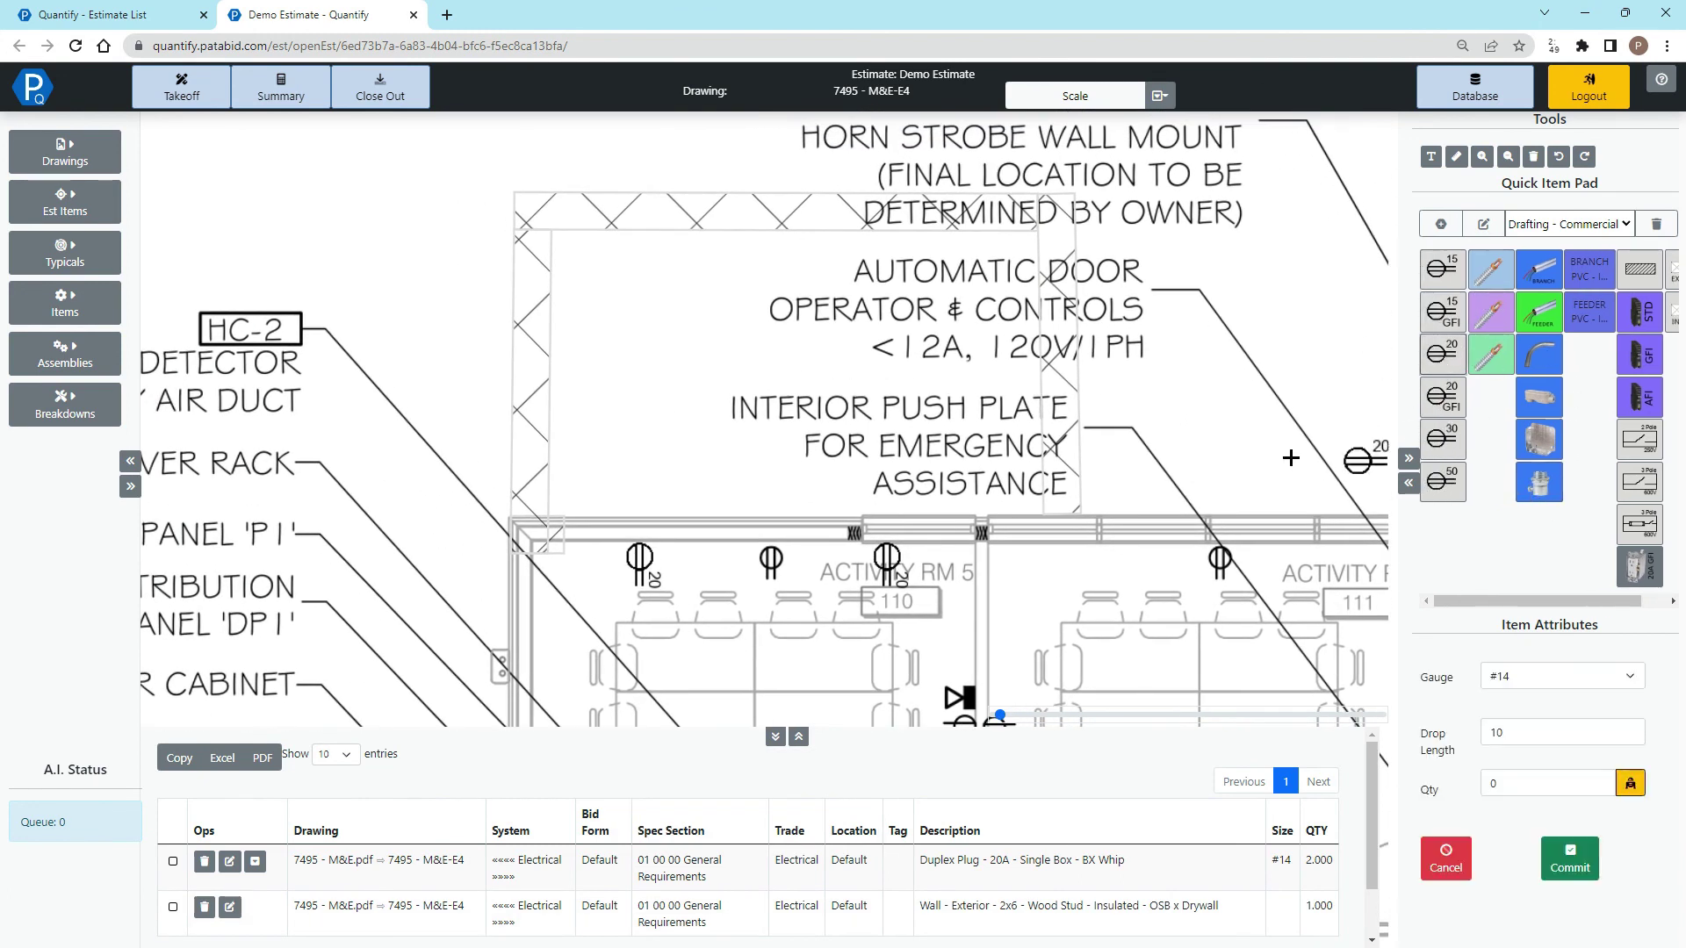
click(551, 372)
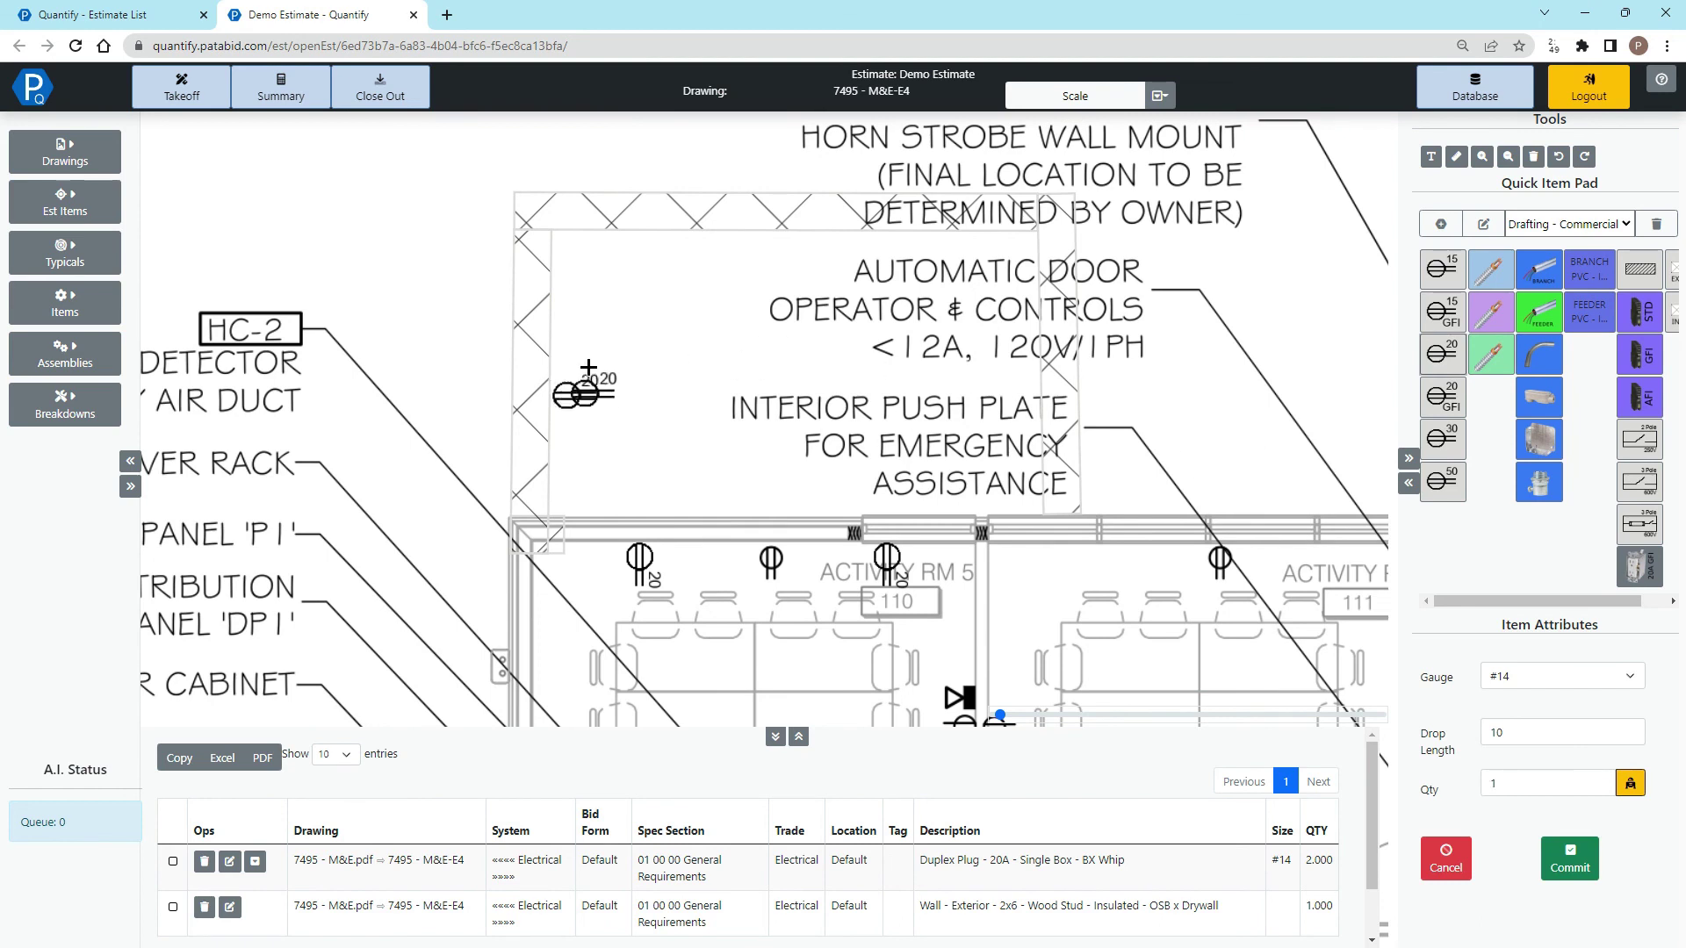
click(810, 231)
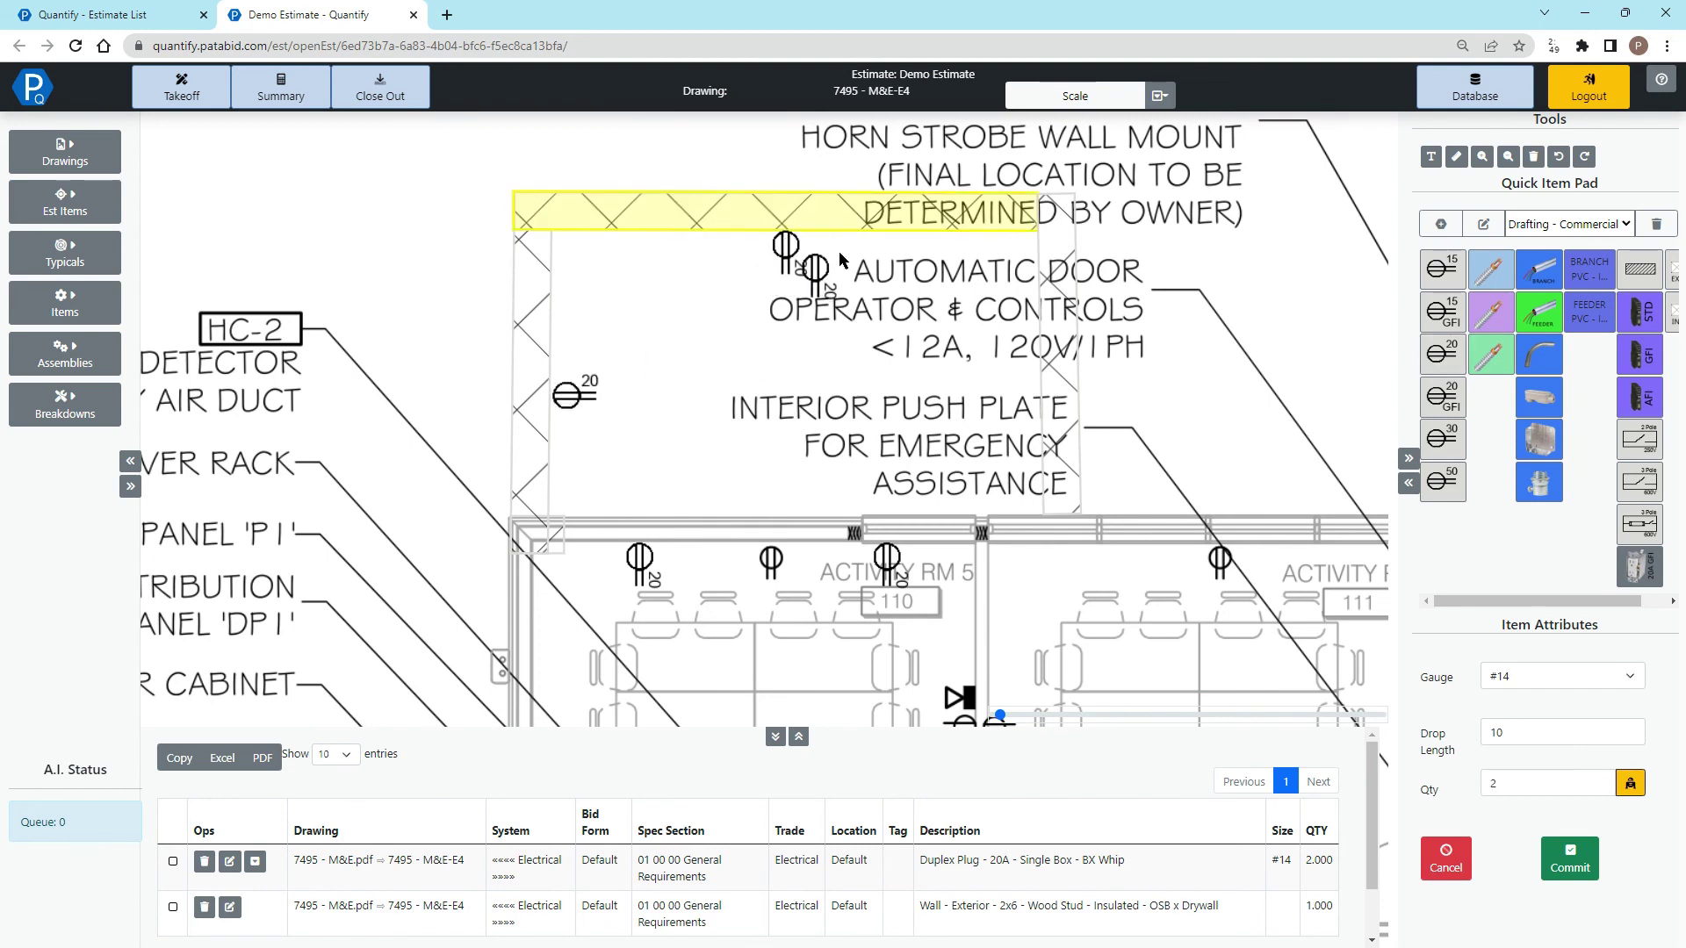
click(65, 151)
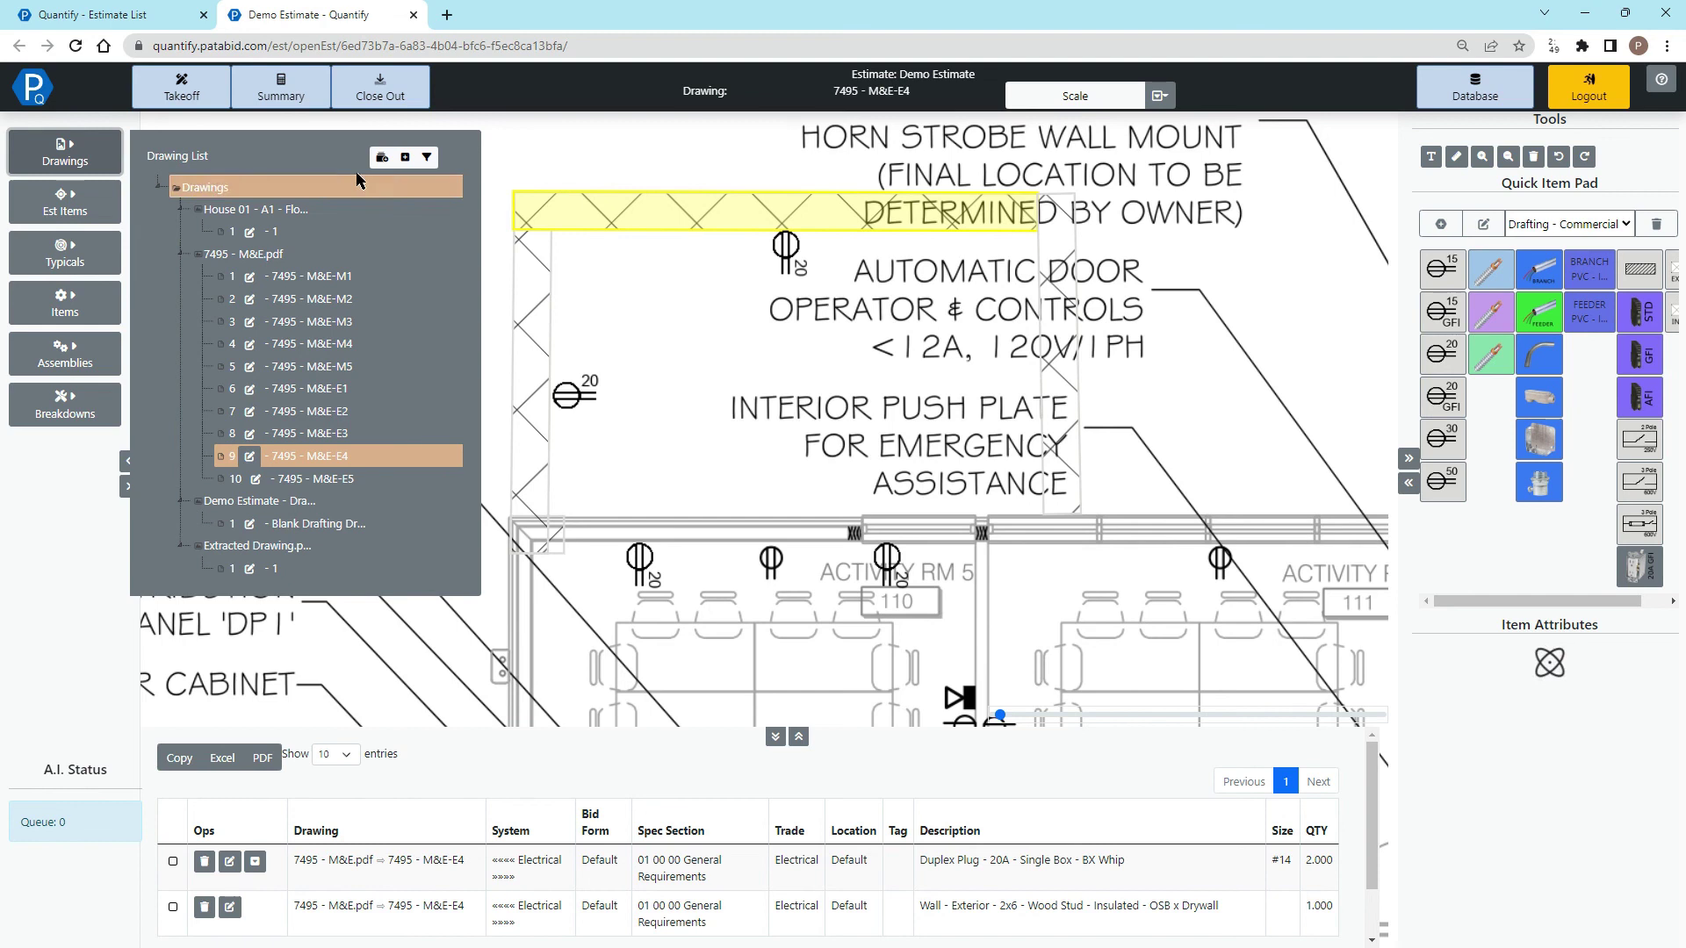
click(405, 157)
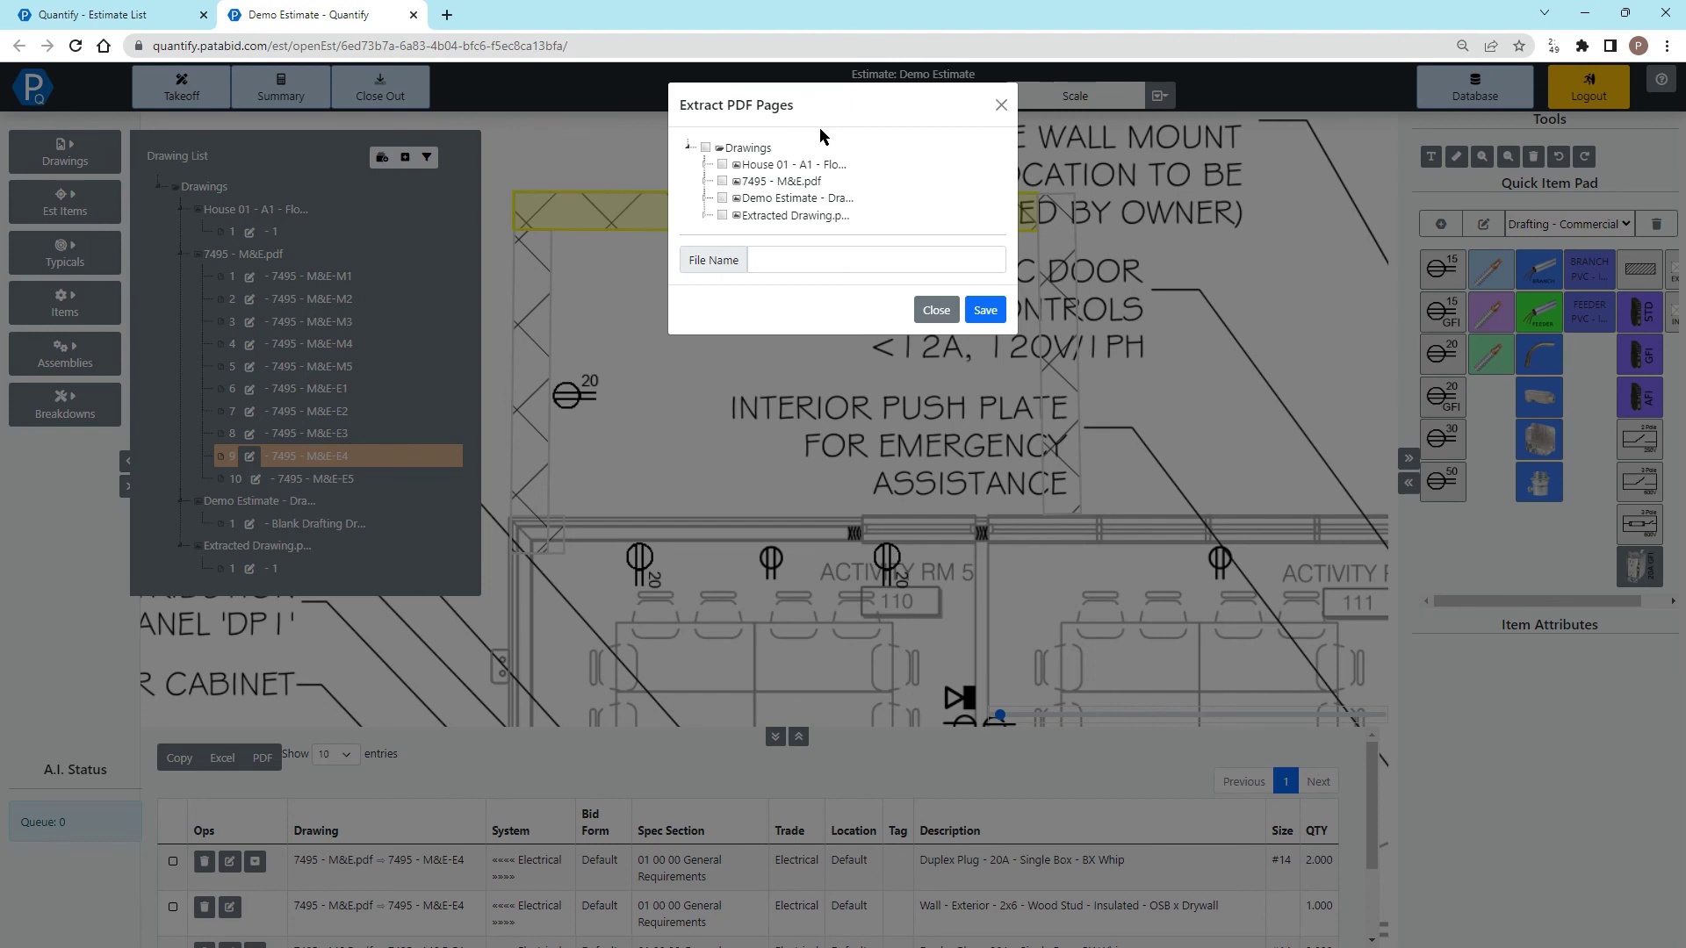
click(1001, 106)
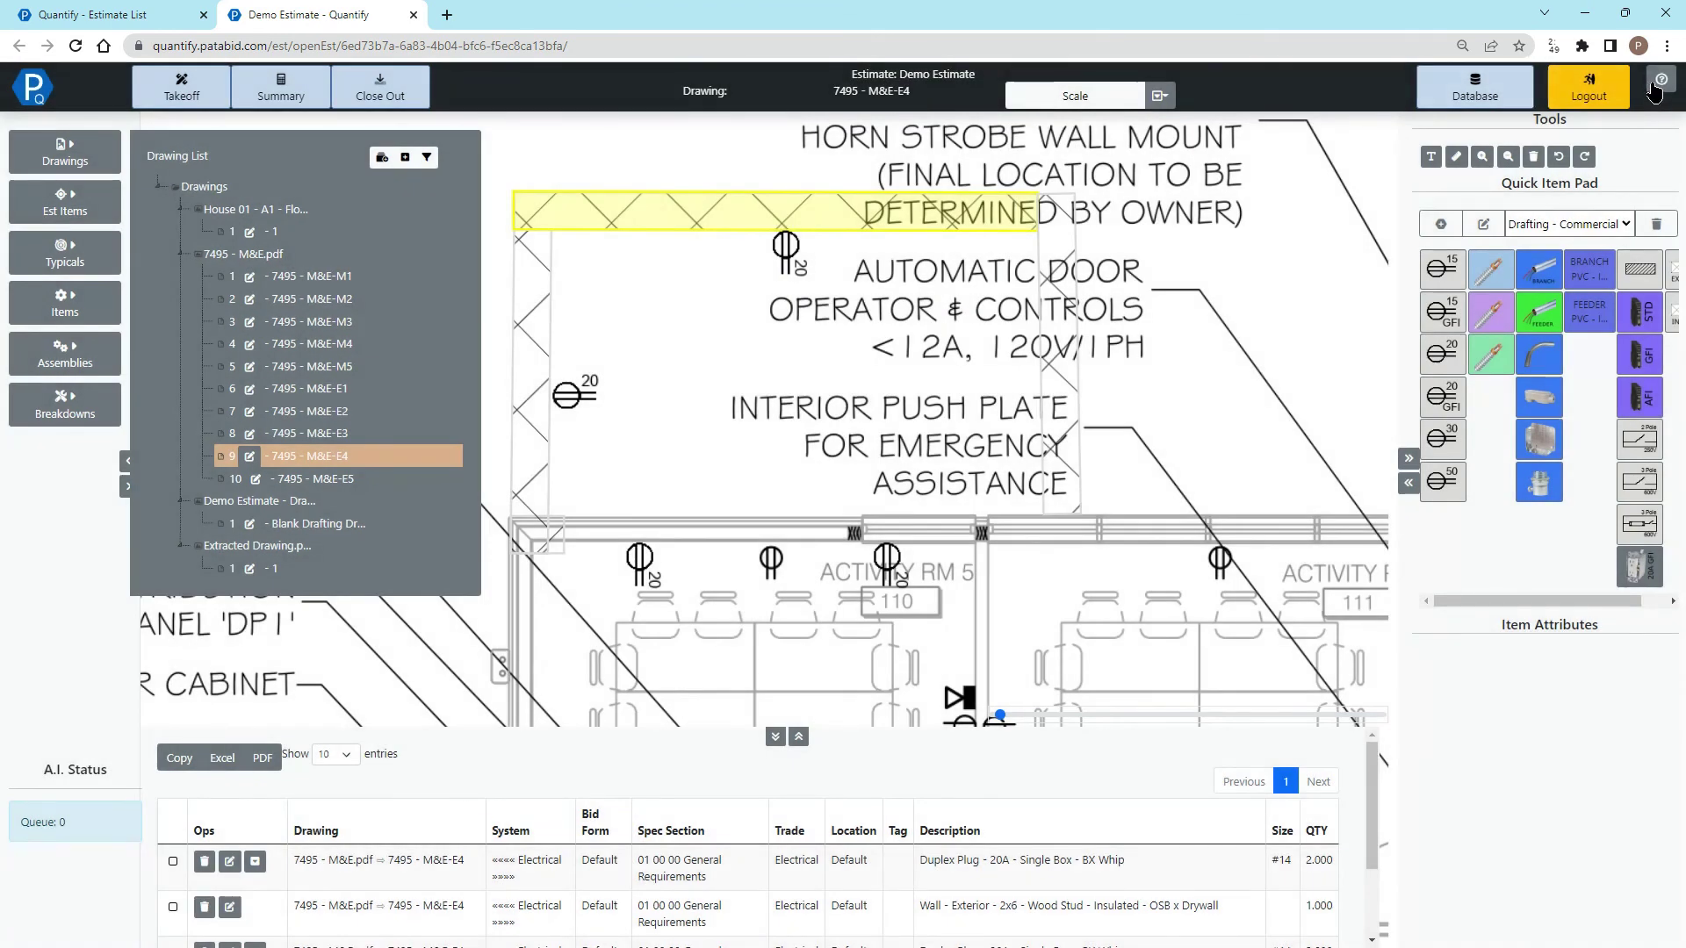
- Open the support request form from the header's help (?) button
click(1662, 84)
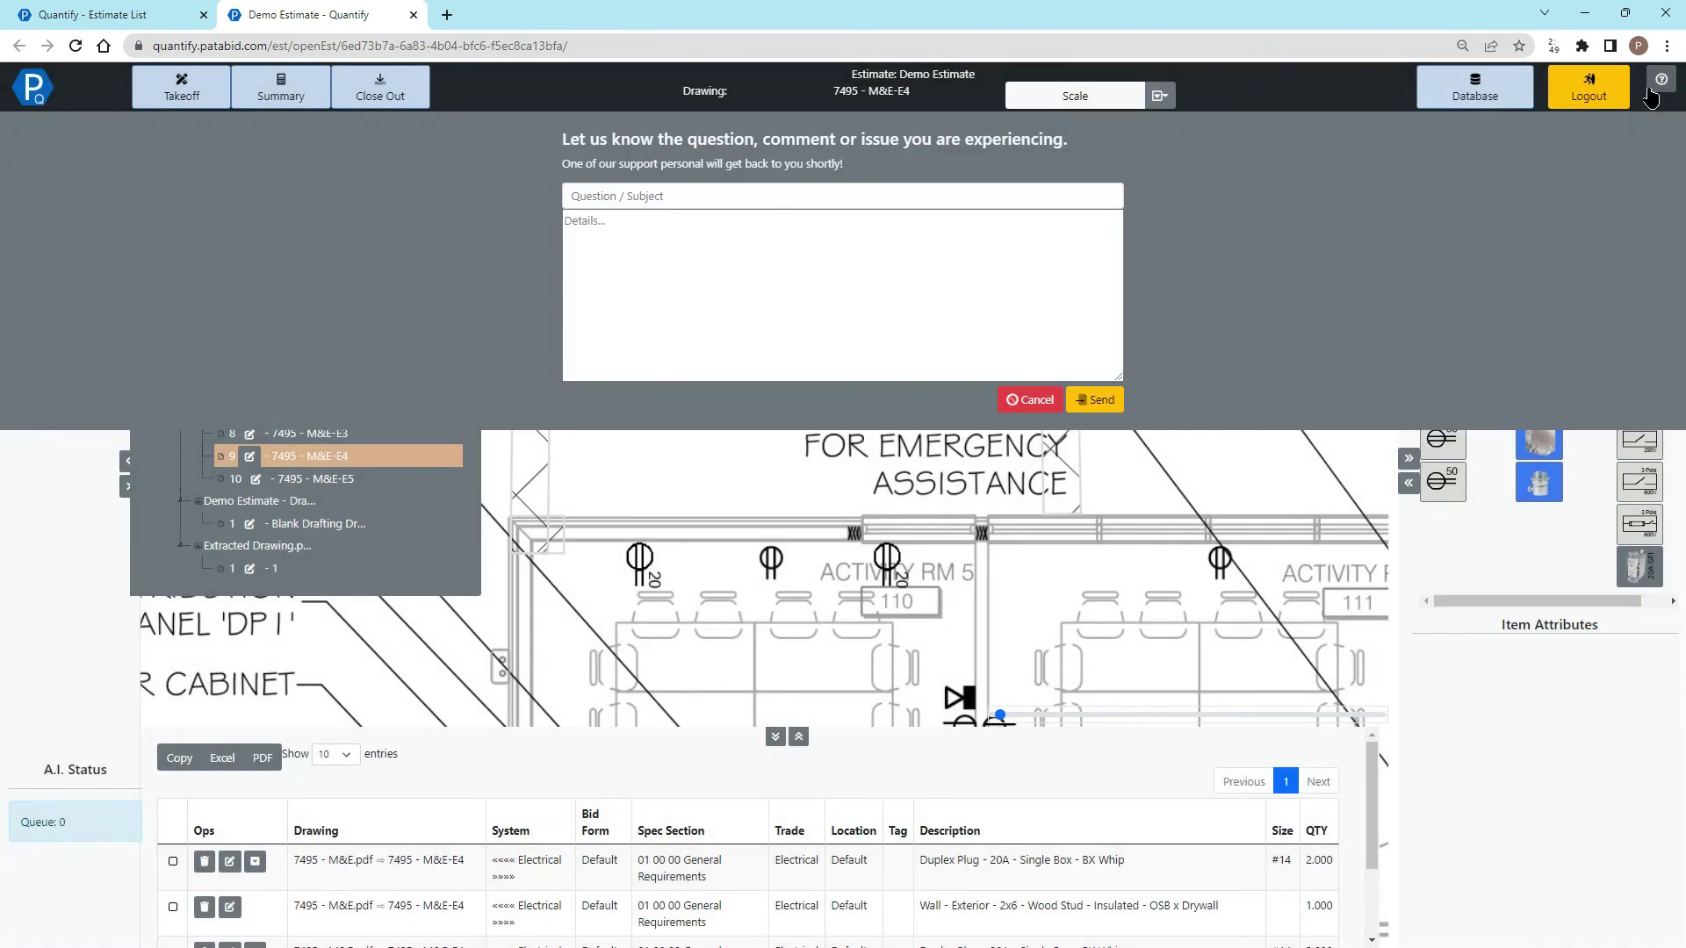